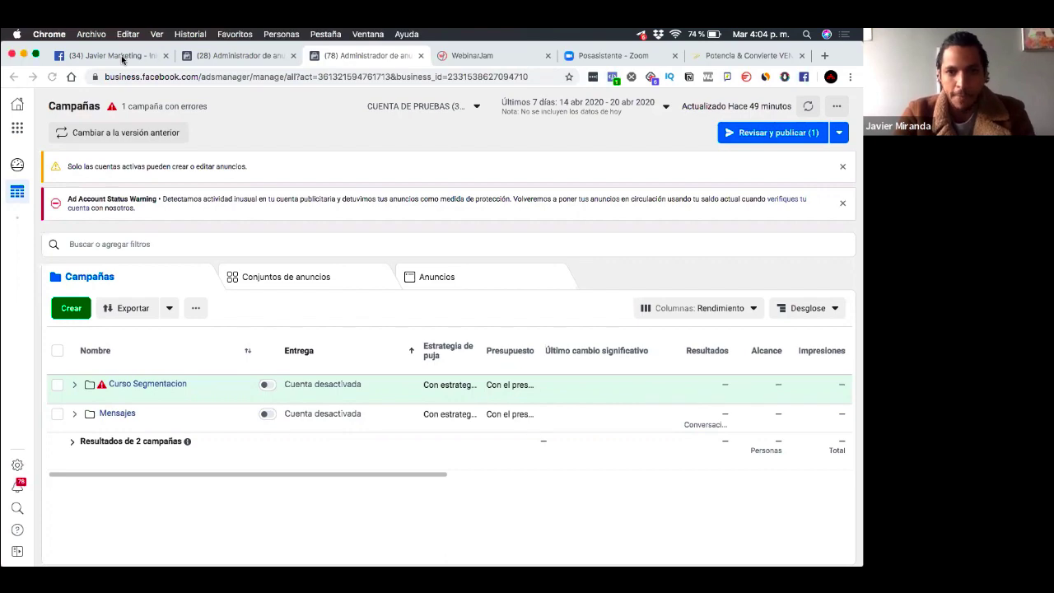
Switch to the Facebook business page and locate the Administrar anuncios entry among the account options.
click(121, 60)
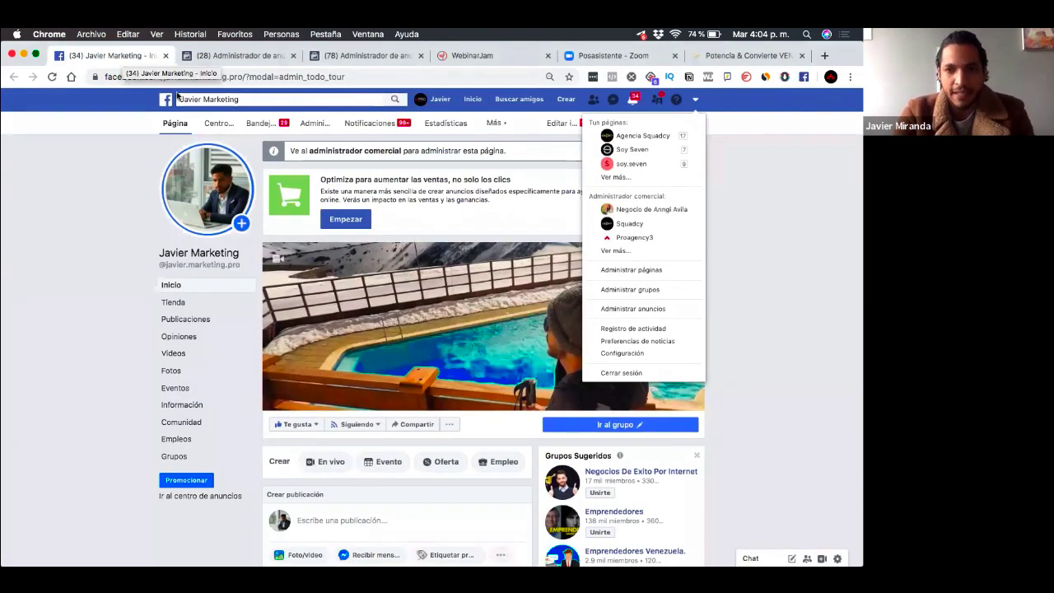
click(42, 261)
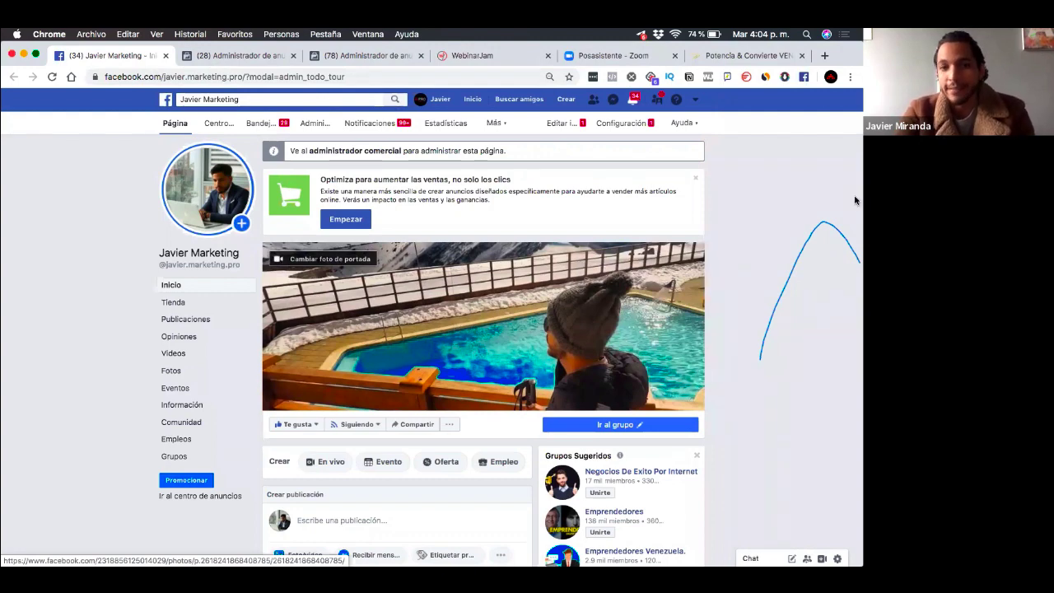
click(696, 102)
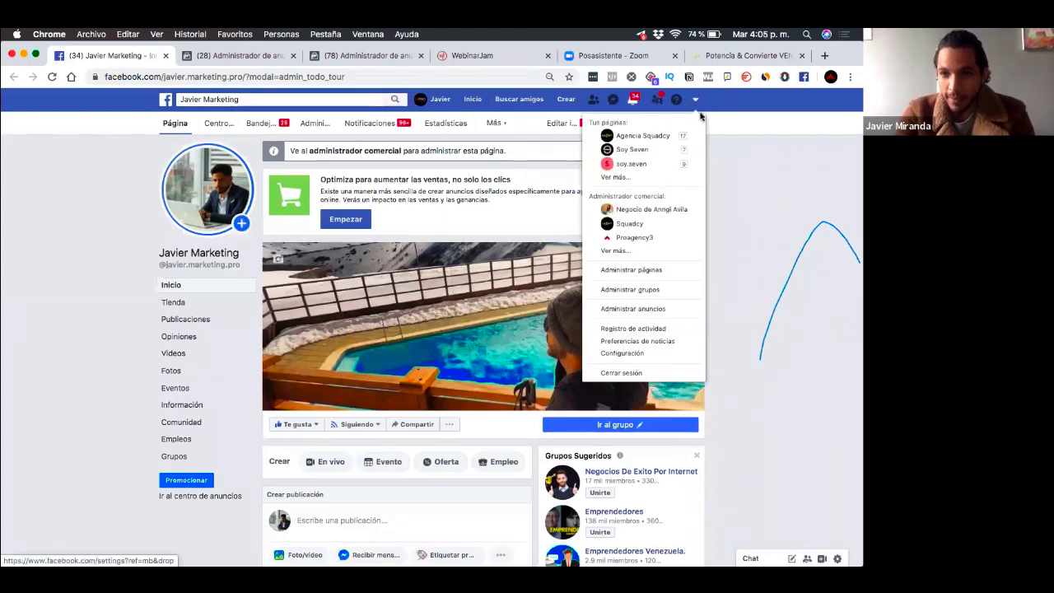
scroll(696, 102, up, 5)
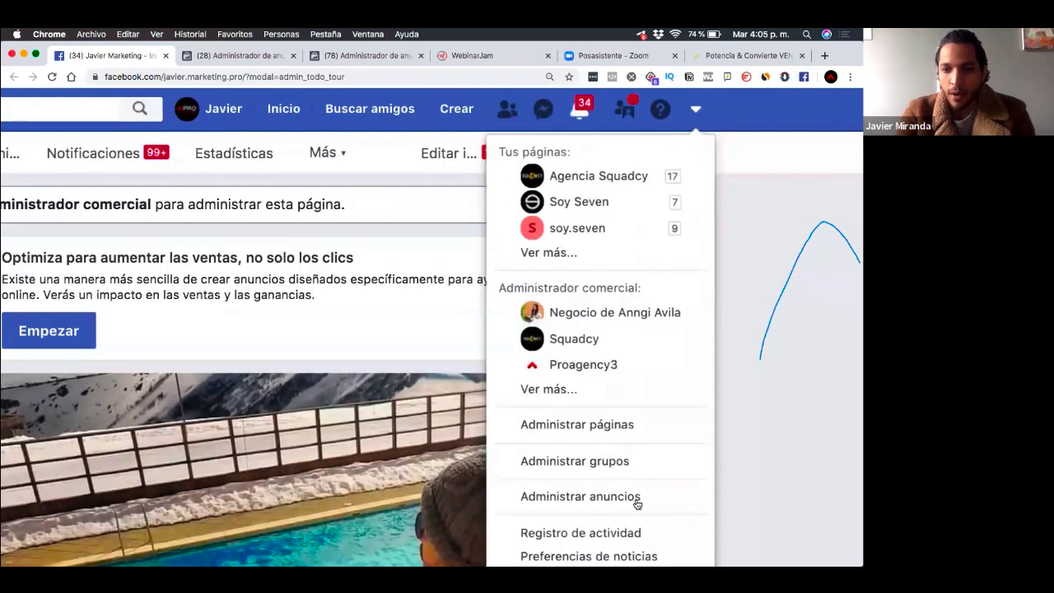
scroll(634, 503, down, 3)
scroll(637, 504, down, 2)
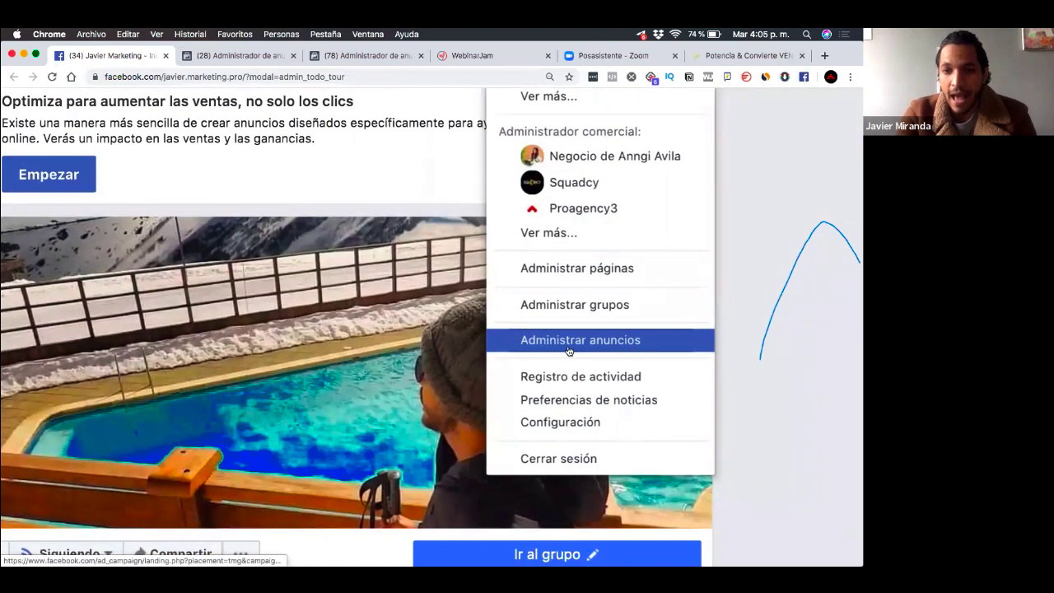
scroll(590, 349, down, 5)
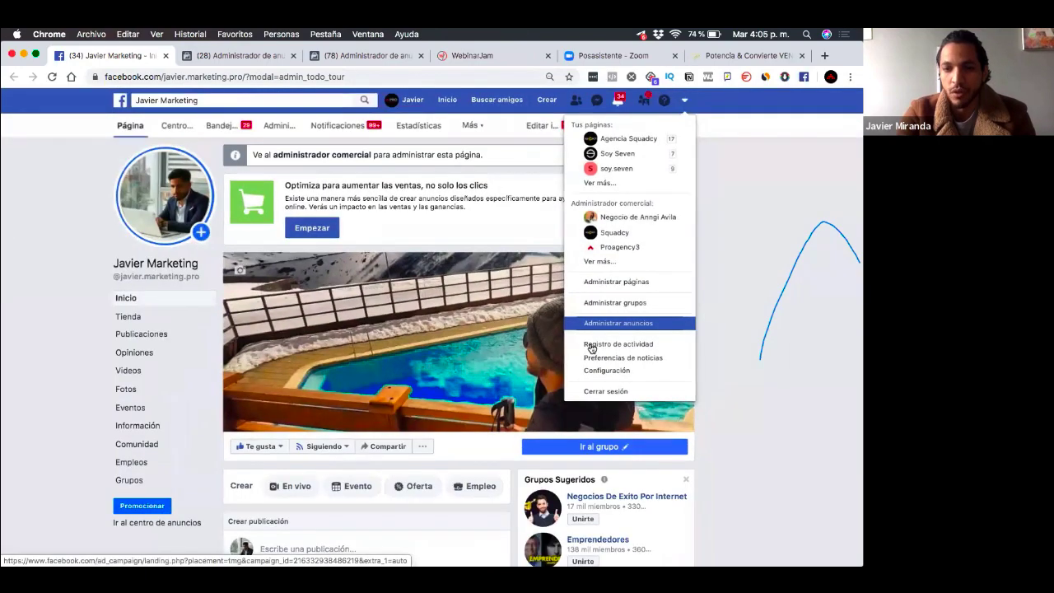
click(74, 307)
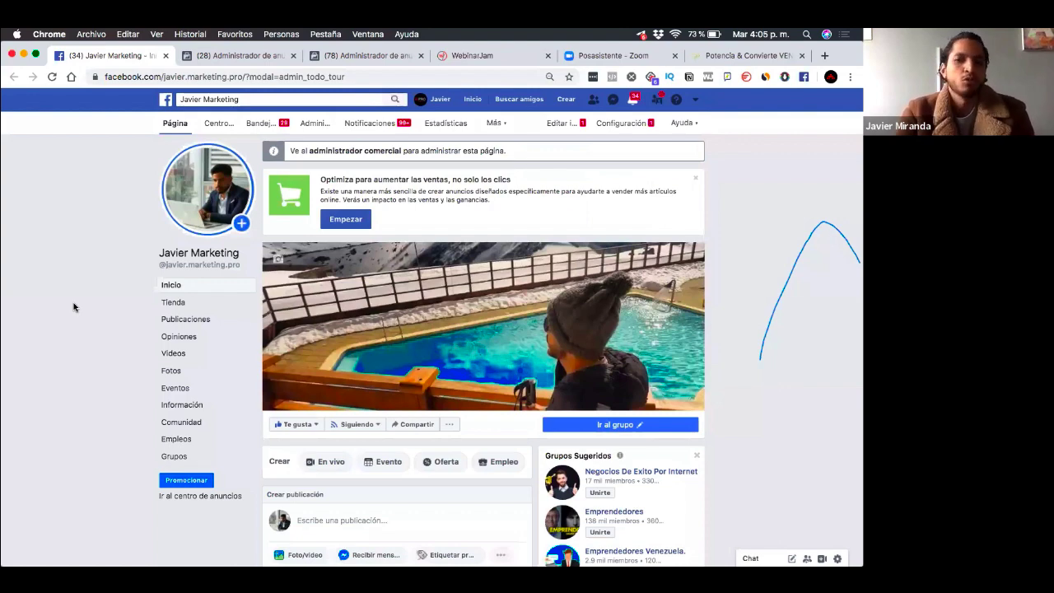
Compare the personal ad account list in Cuentas publicitarias with the campaigns view of the business ad account.
click(210, 58)
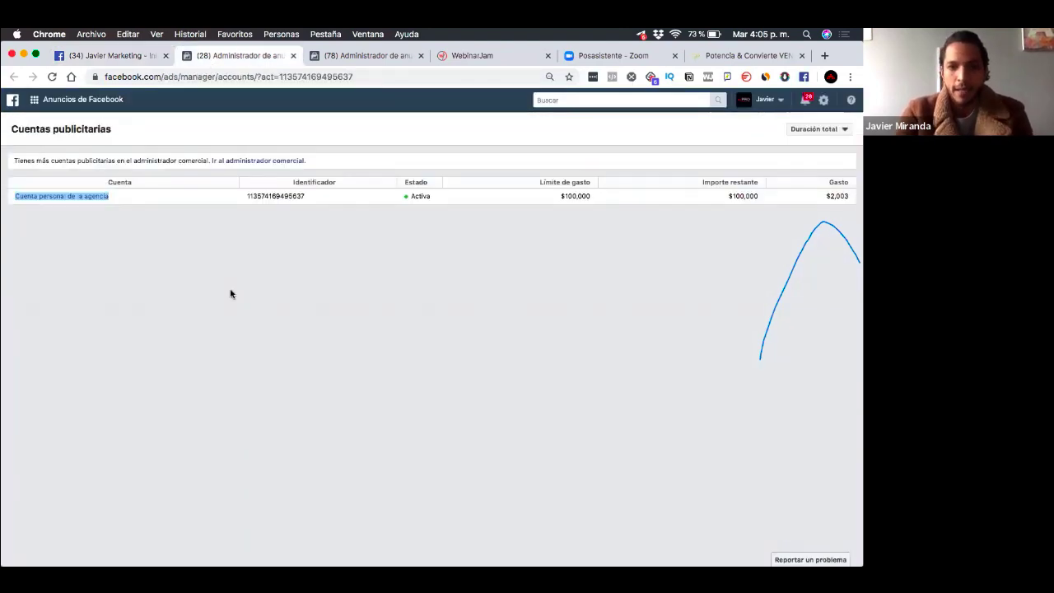
click(107, 57)
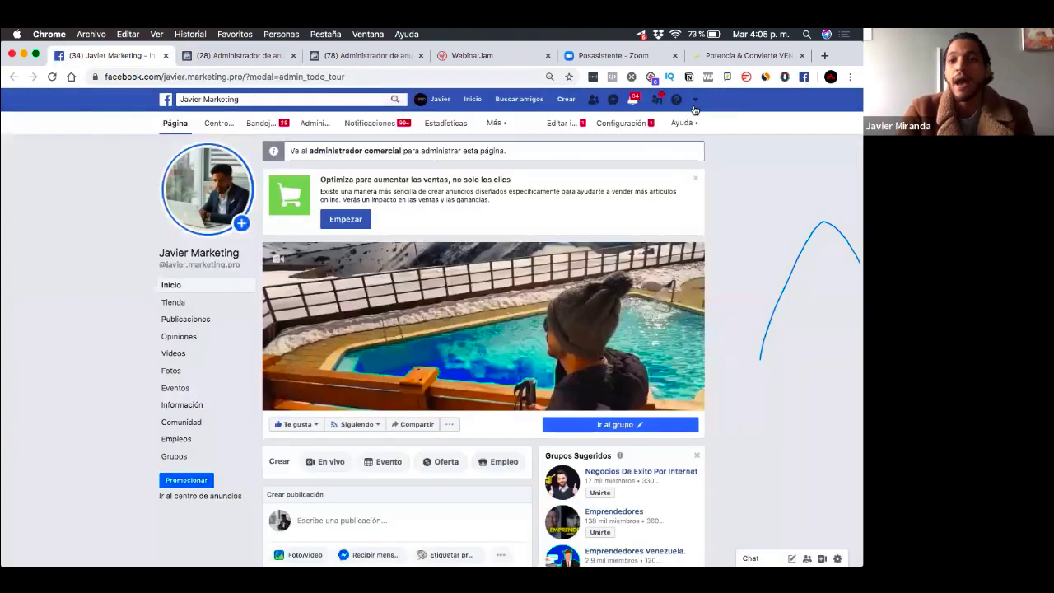
click(253, 57)
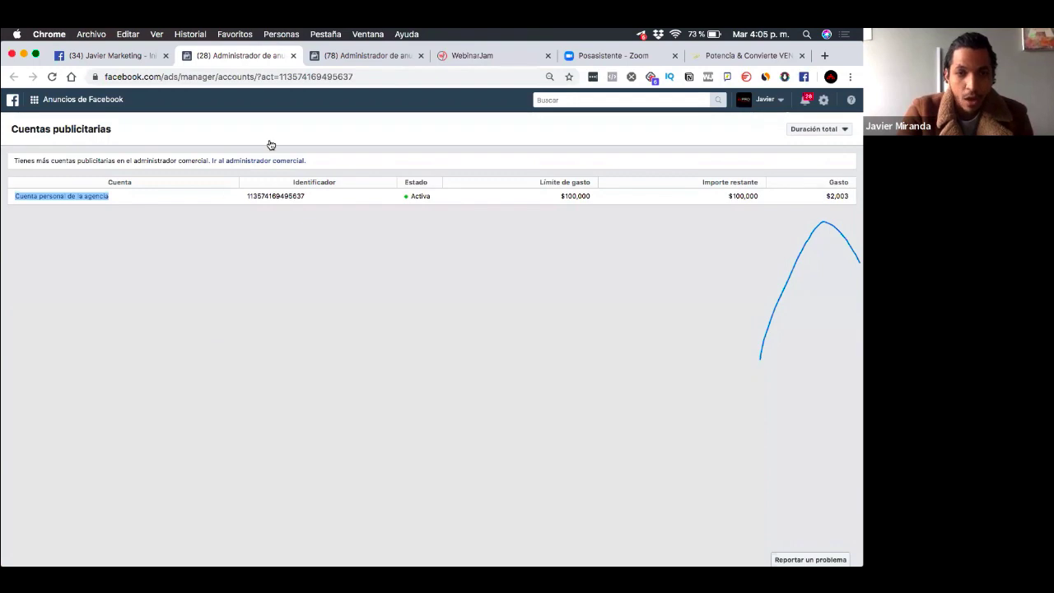
click(385, 59)
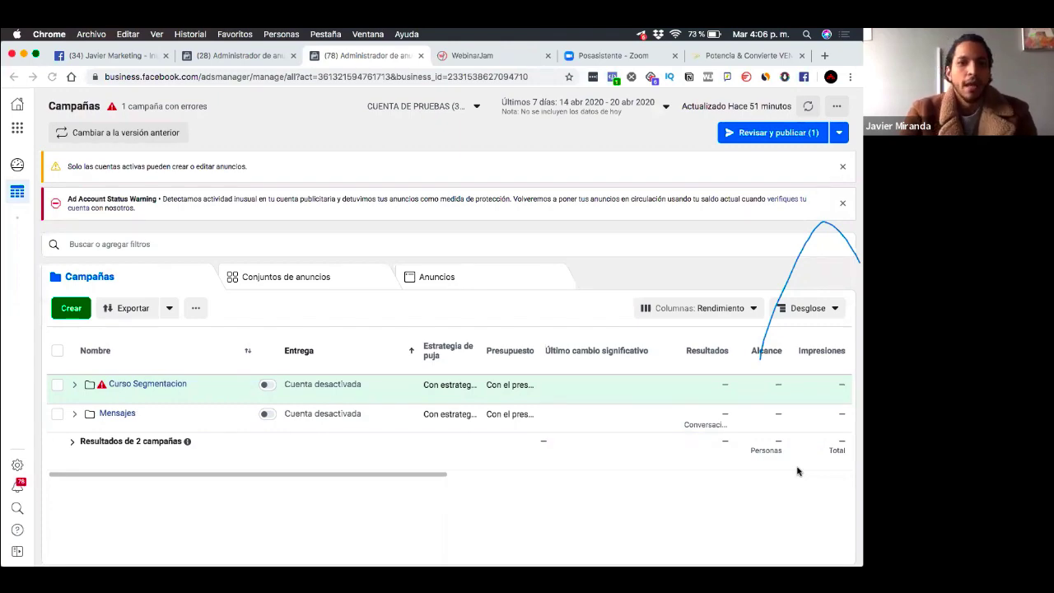
click(123, 60)
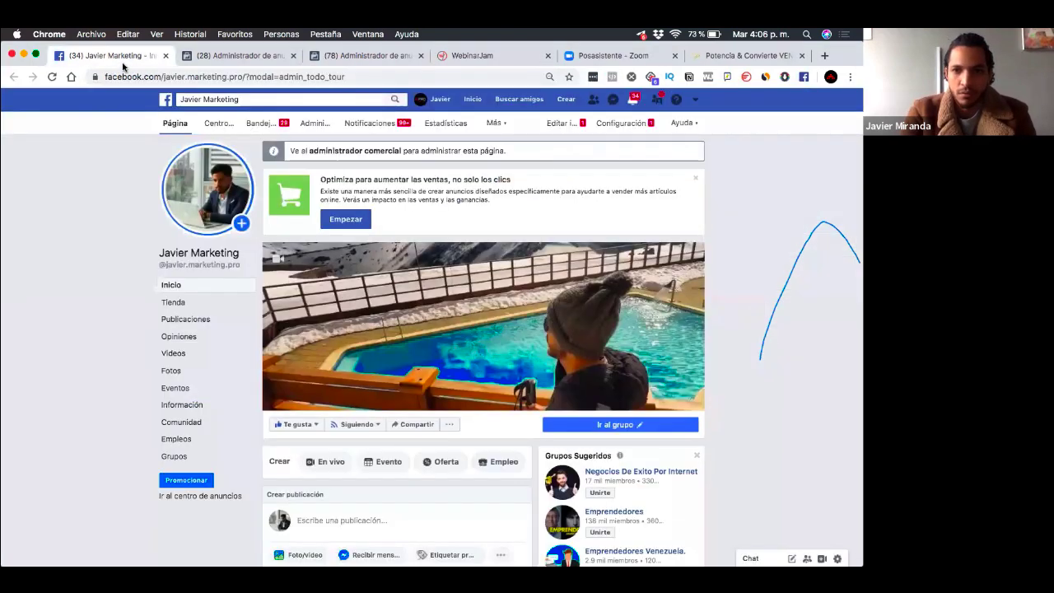
click(231, 57)
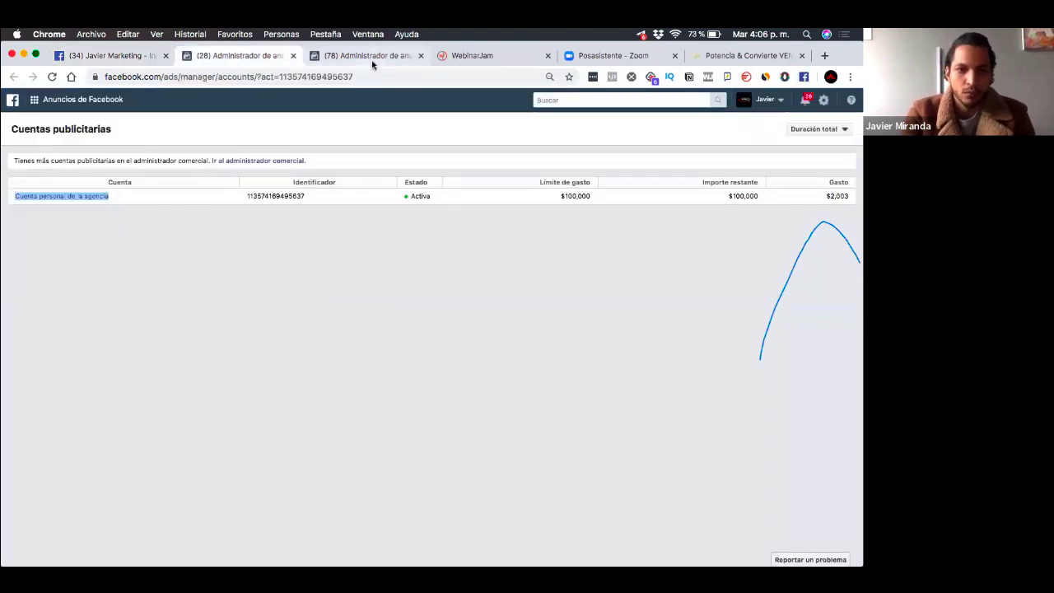
click(183, 281)
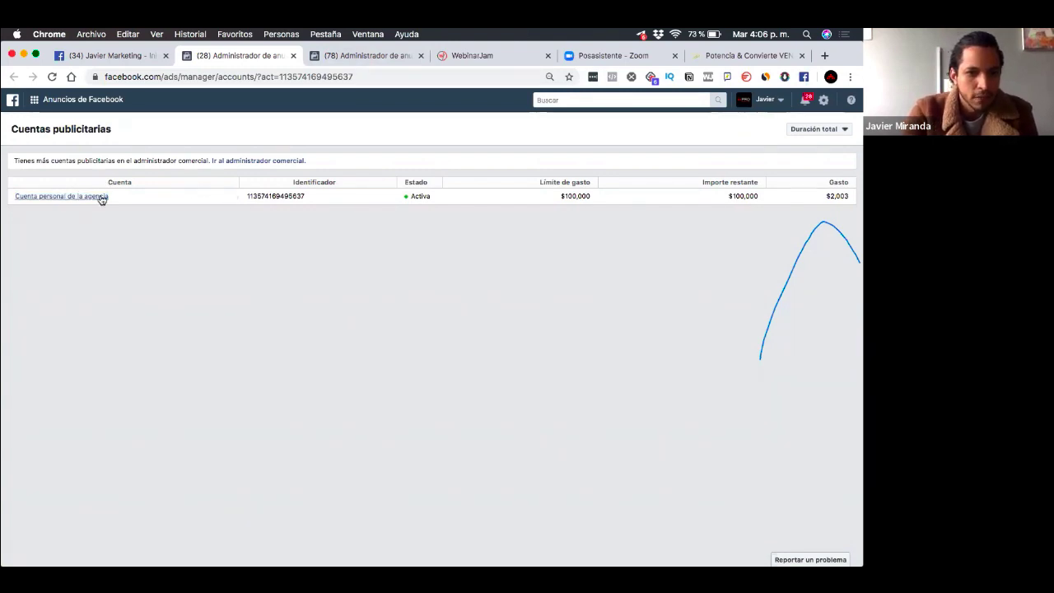
Start creating a new campaign in the CUENTA DE PRUEBAS ad account and dismiss the offer to resume the earlier draft.
click(364, 55)
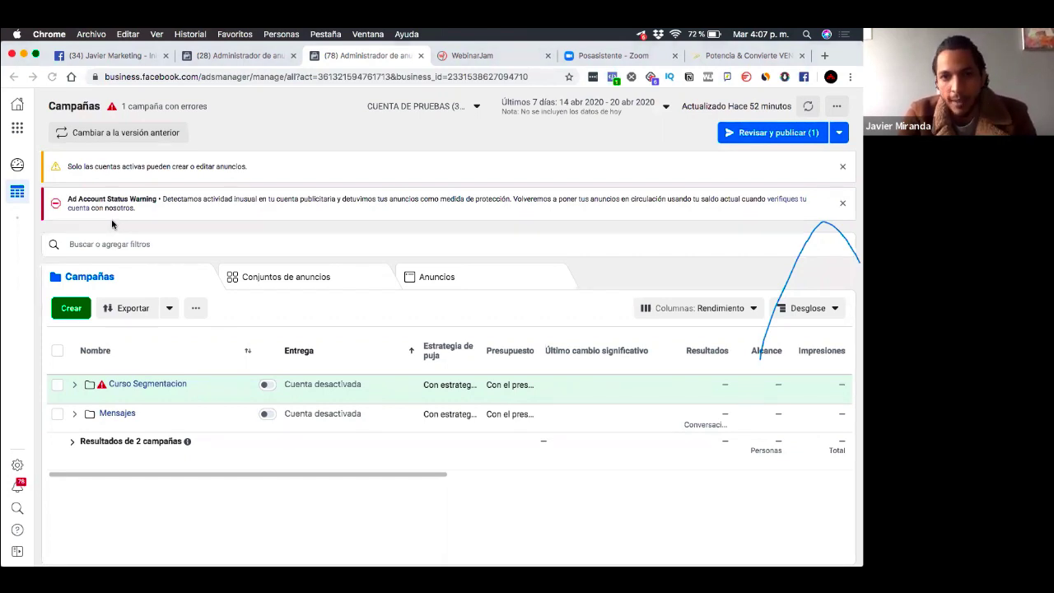
click(71, 316)
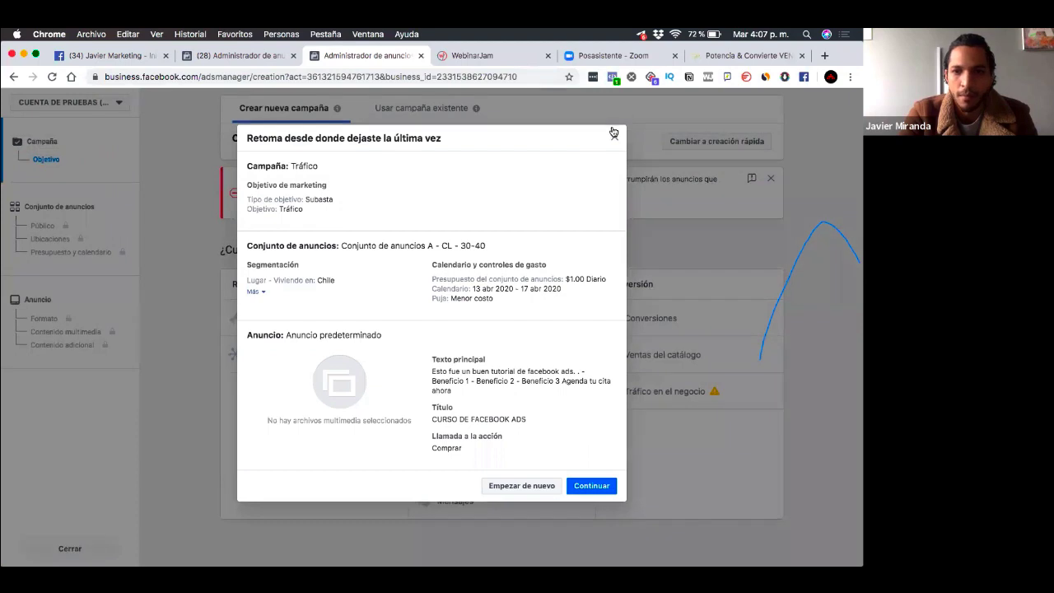
click(614, 139)
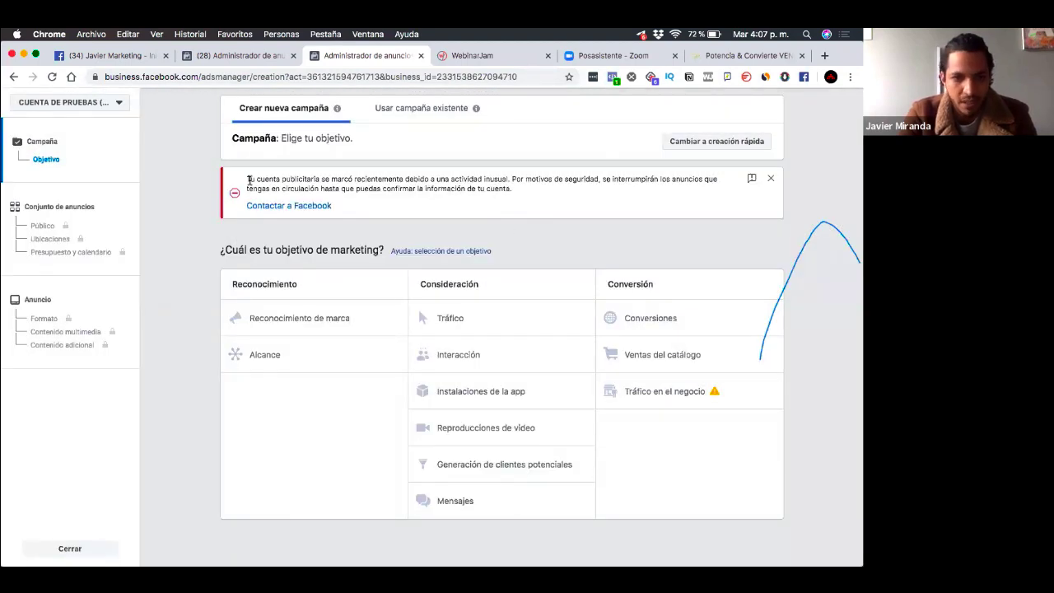
Read the account restriction notice and the three marketing objective categories: Reconocimiento, Consideración and Conversión.
drag(249, 179, 532, 194)
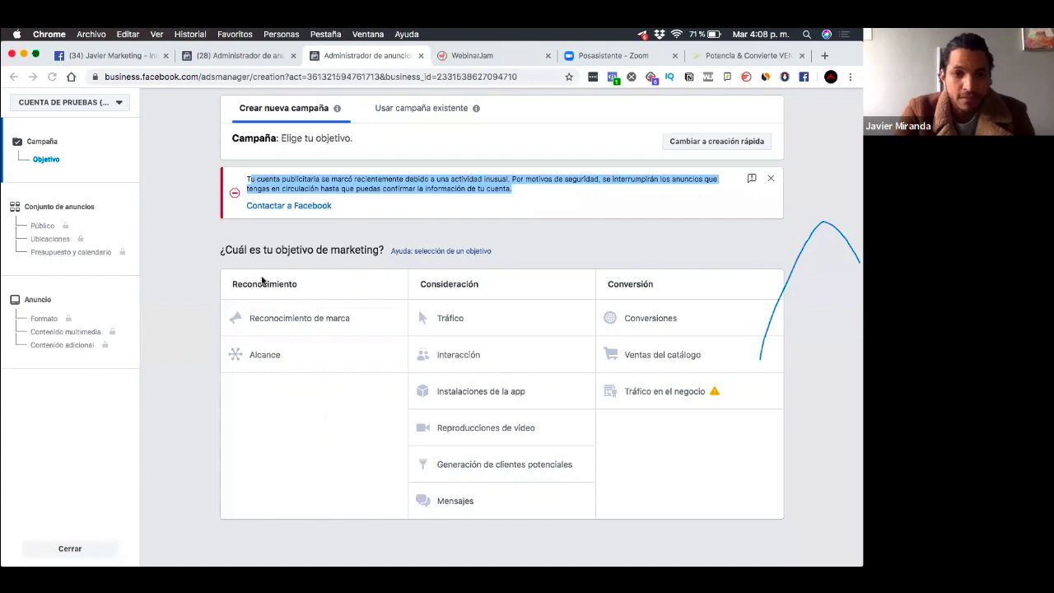
click(232, 282)
drag(232, 282, 307, 287)
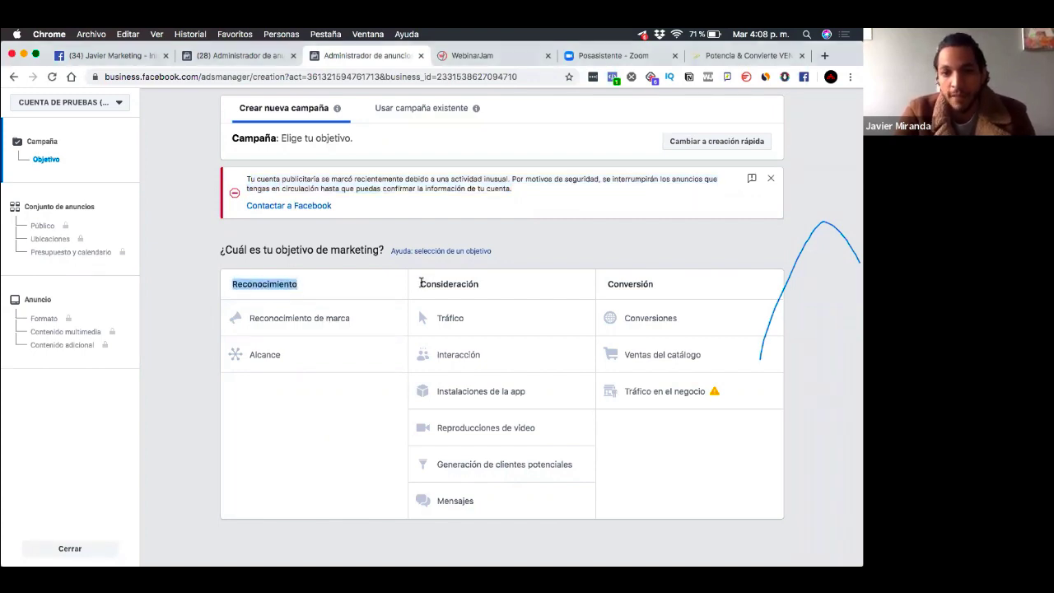
drag(420, 283, 486, 287)
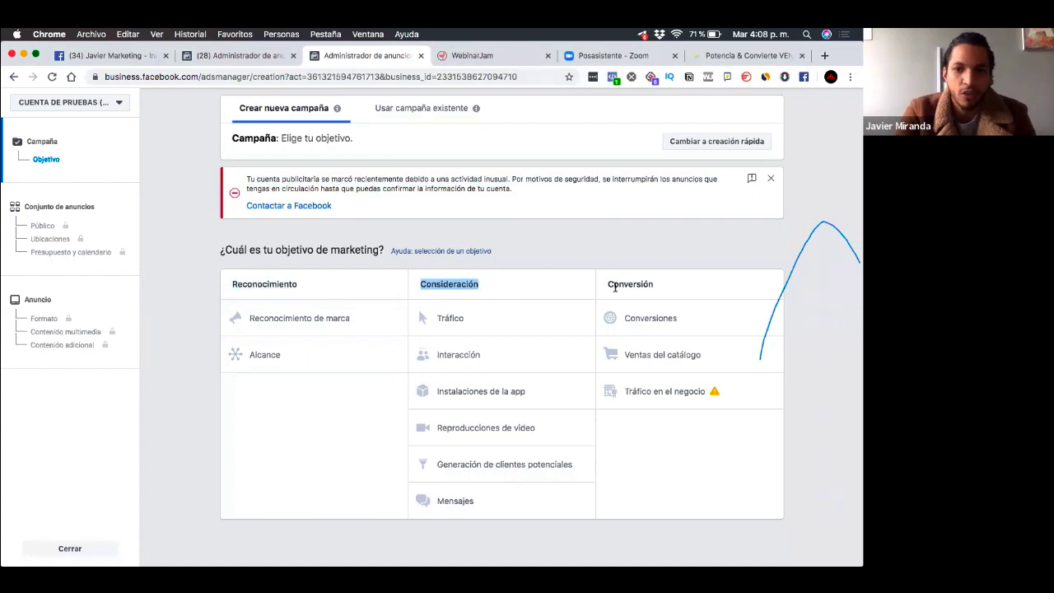
drag(607, 283, 670, 288)
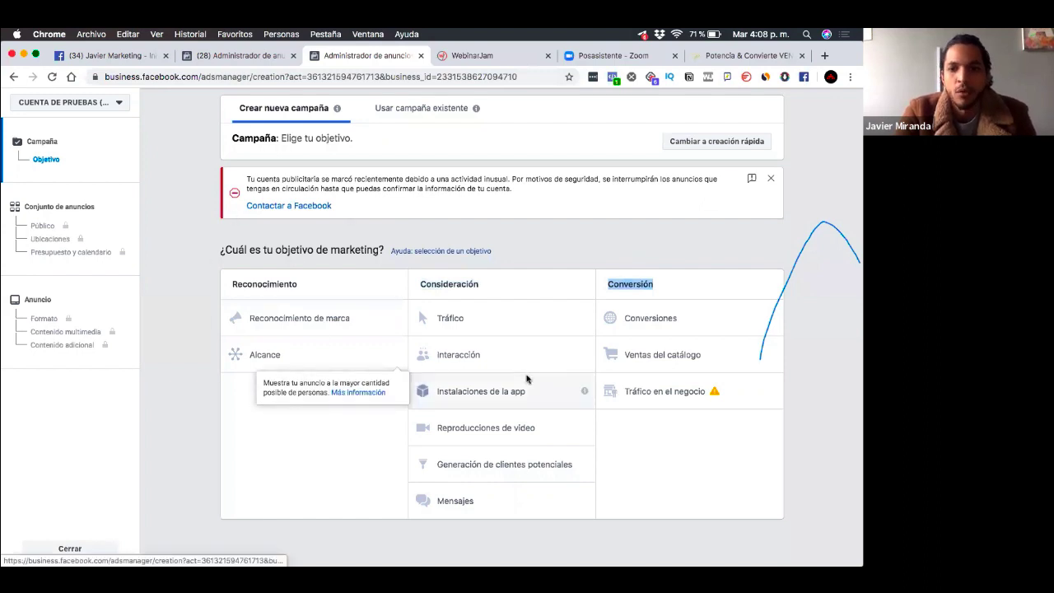
Examine the campaign objectives grouped under Reconocimiento and Consideración more closely.
double_click(269, 287)
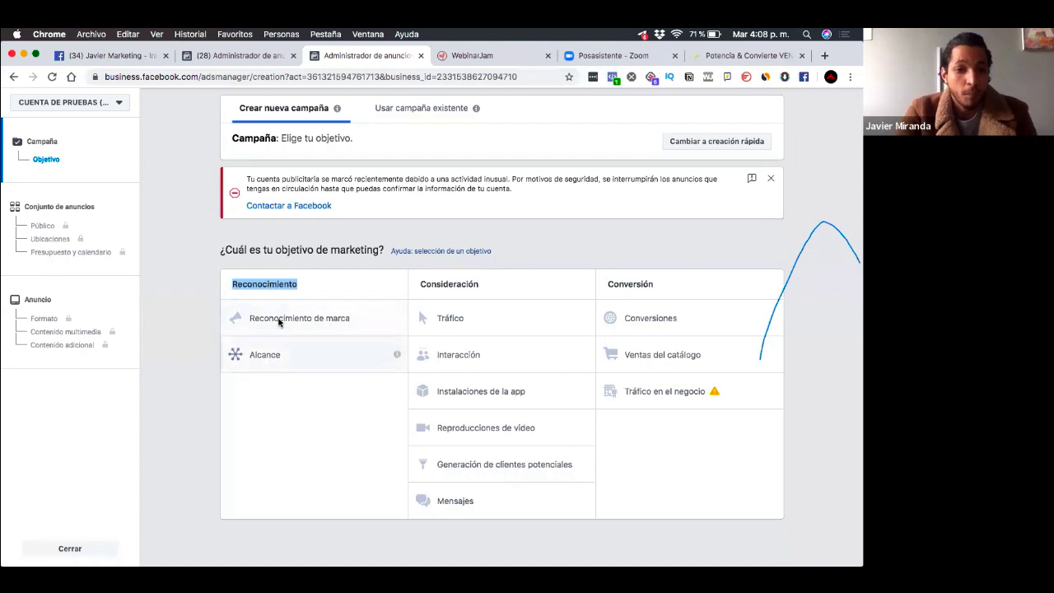
click(288, 284)
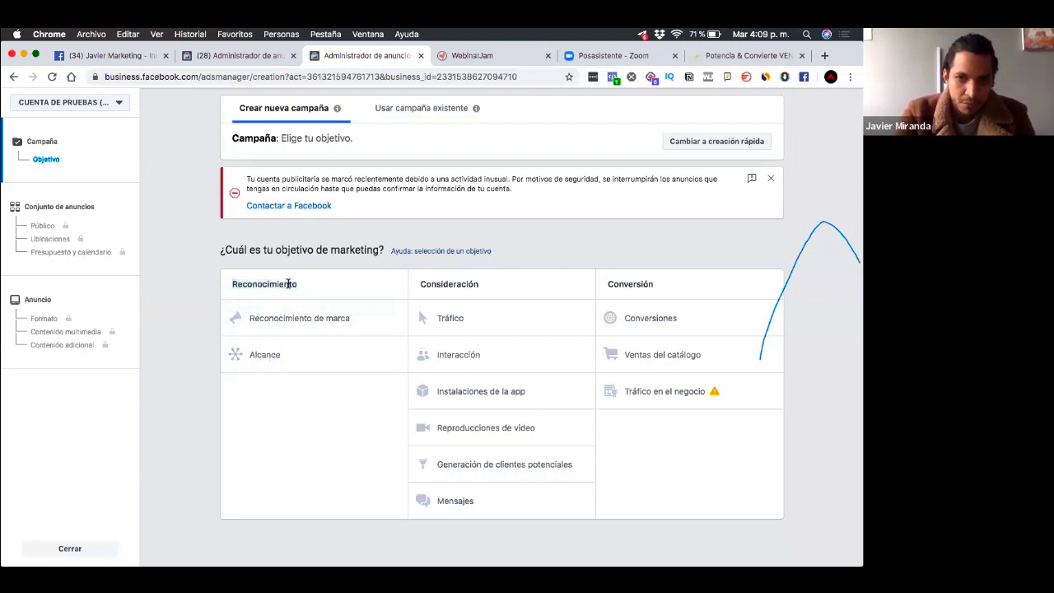
click(289, 284)
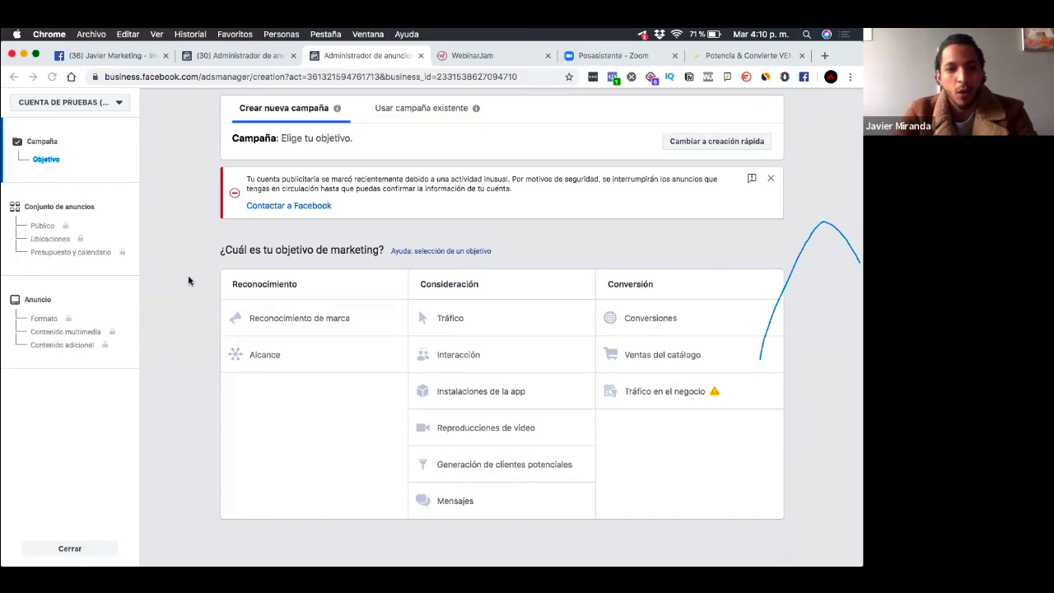
scroll(251, 298, up, 5)
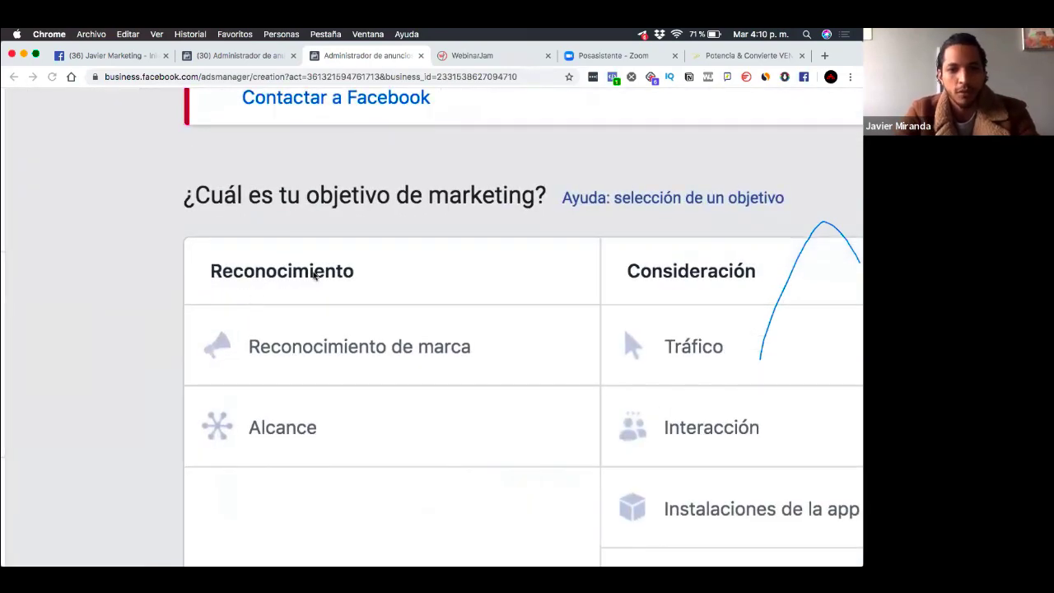
scroll(456, 370, down, 5)
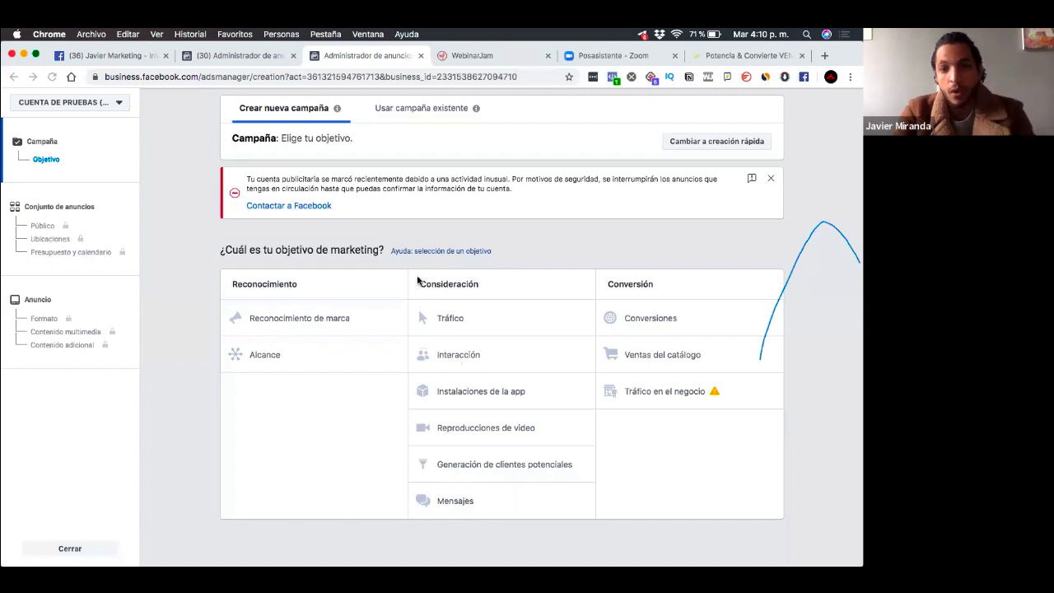
double_click(423, 284)
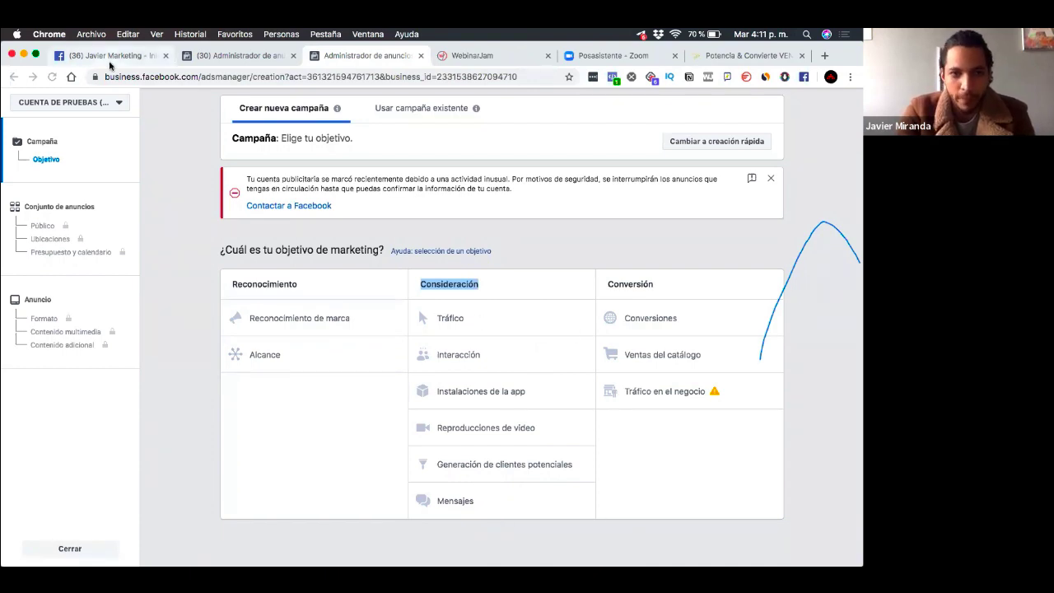
Return to the Facebook business page and review its Administrador comercial and Administrar anuncios options.
click(134, 59)
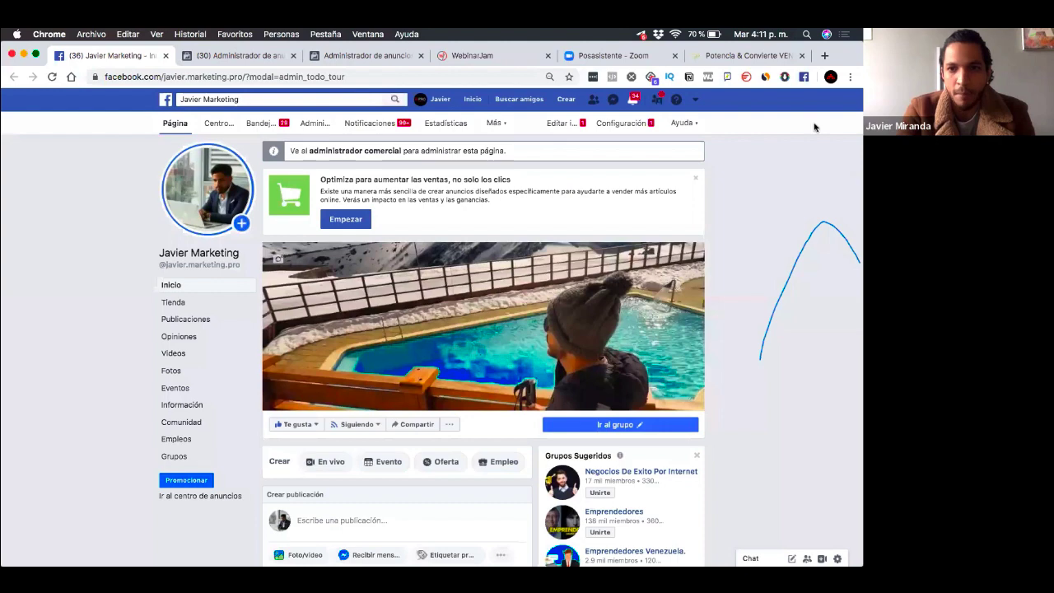
click(695, 99)
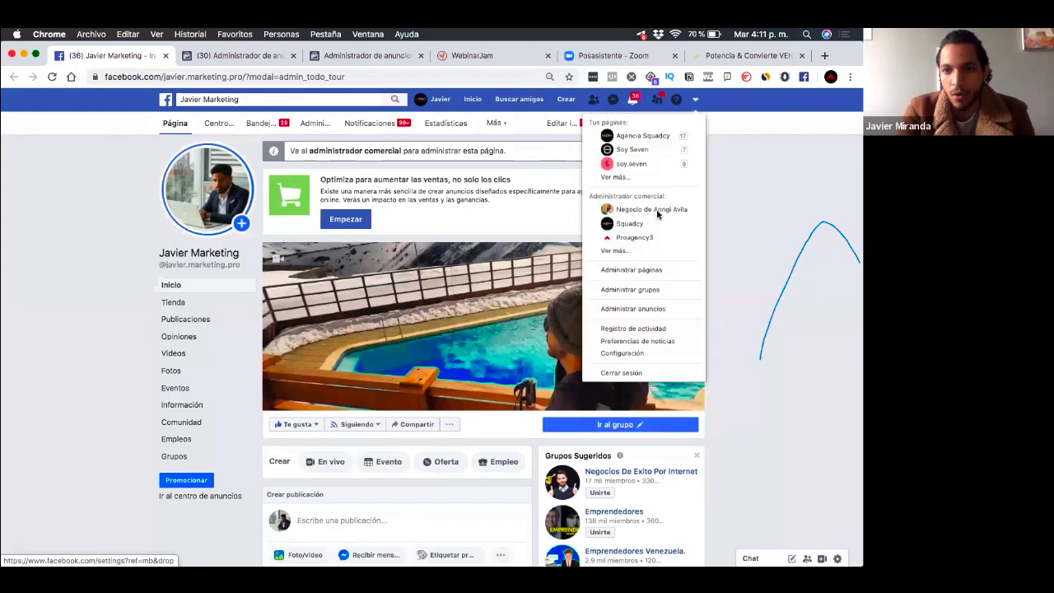
click(638, 309)
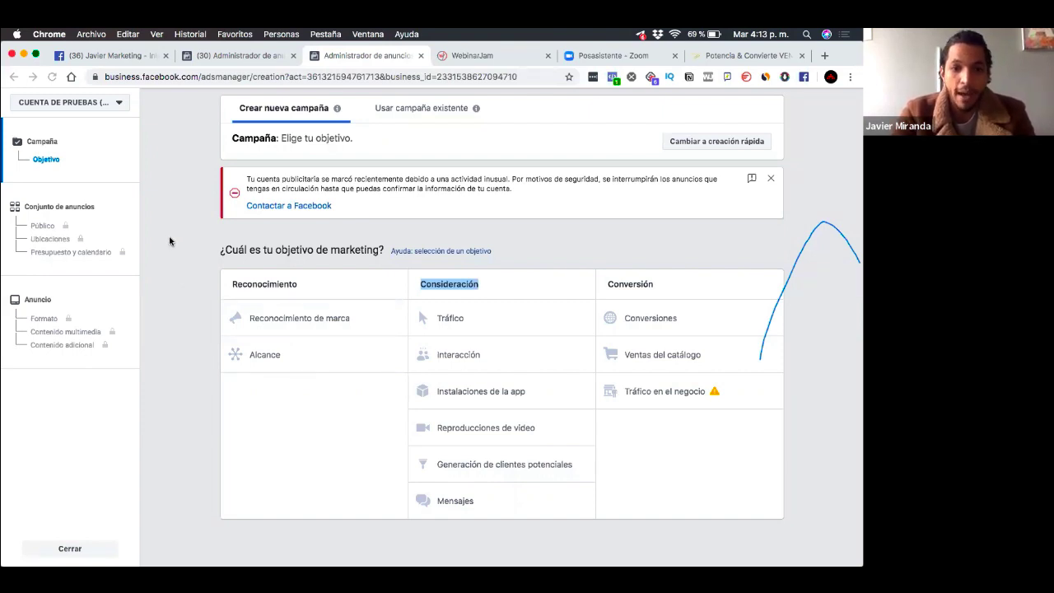
Choose Tráfico as the new campaign's marketing objective and review its name and budget settings.
click(512, 328)
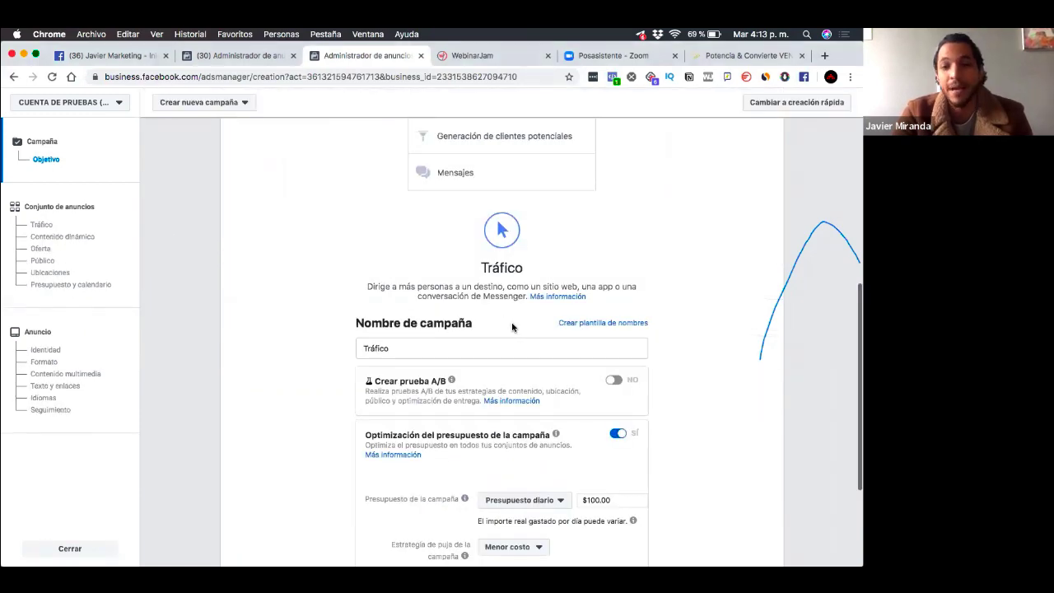
scroll(601, 227, up, 5)
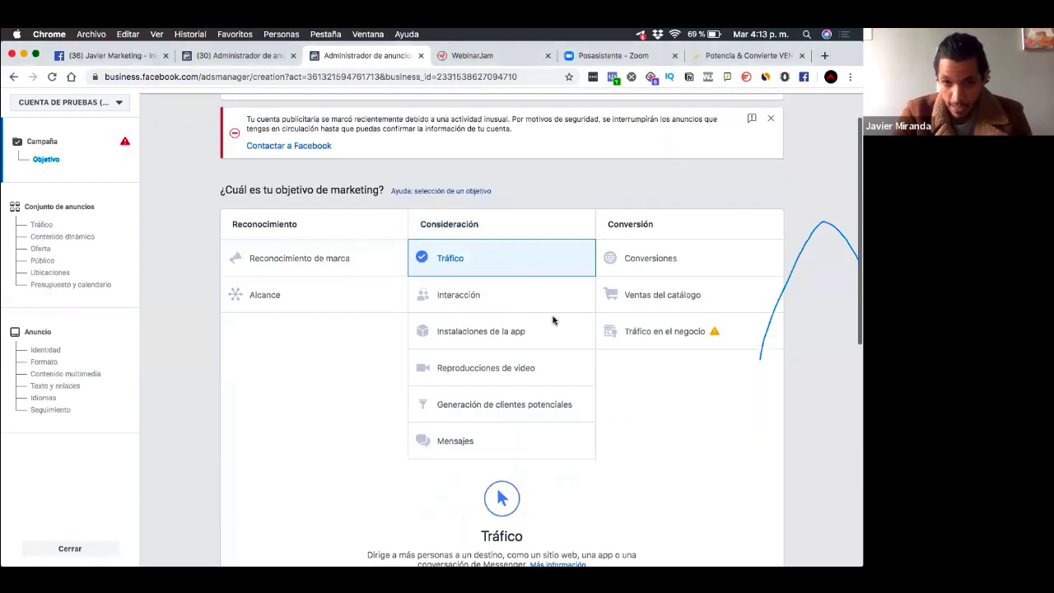
scroll(449, 252, down, 1)
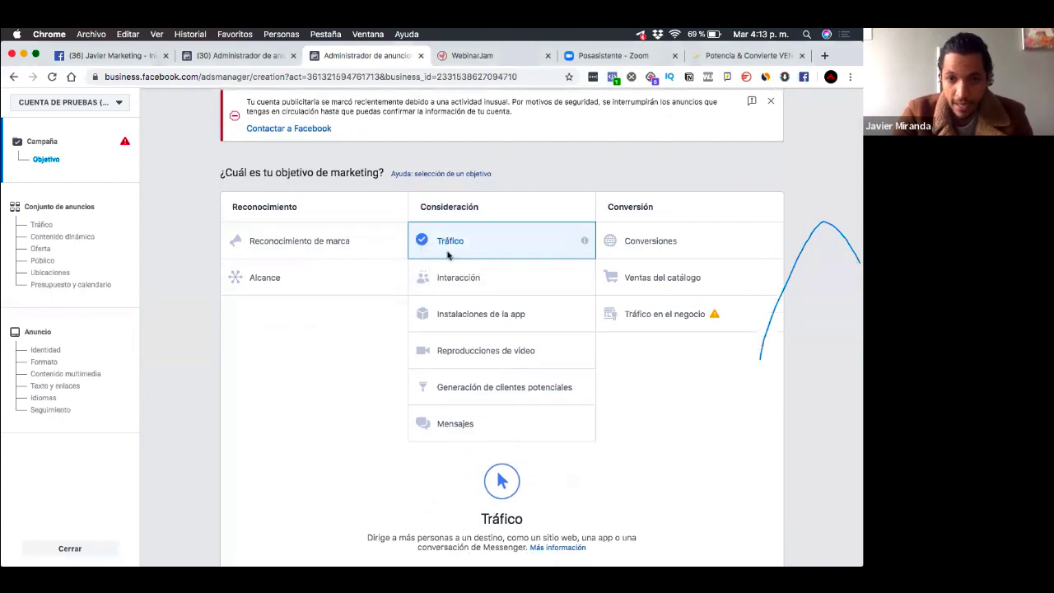
scroll(524, 399, down, 5)
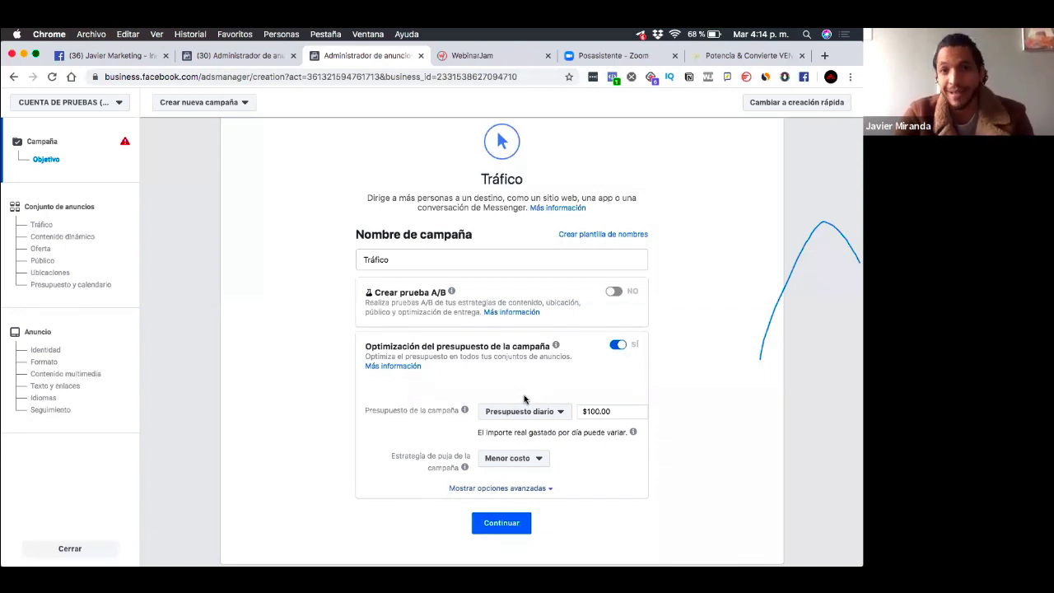
scroll(524, 399, up, 5)
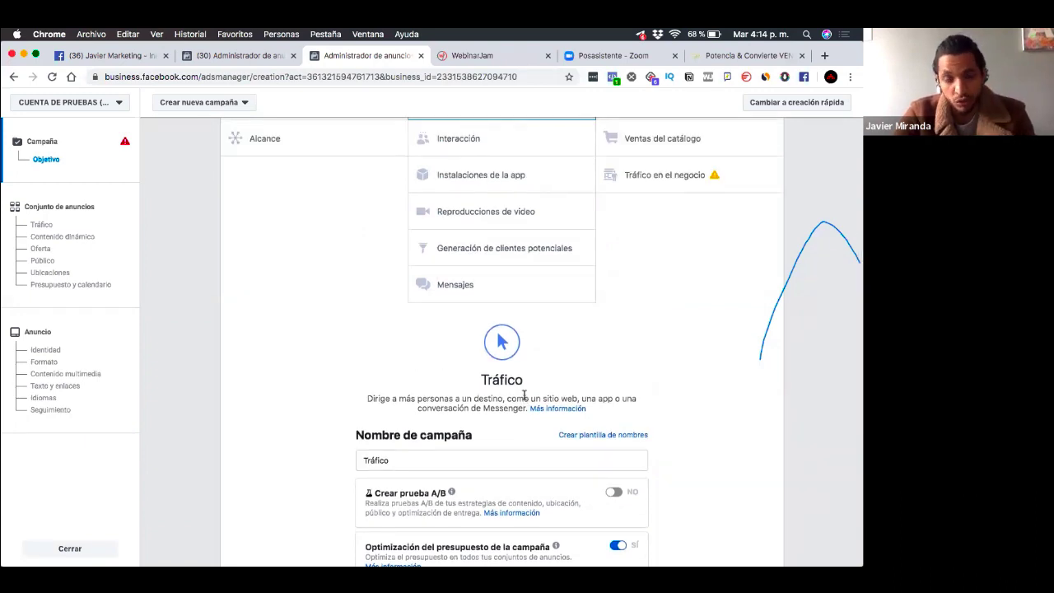
Name the Tráfico campaign "Campaña de prueba".
scroll(523, 399, up, 1)
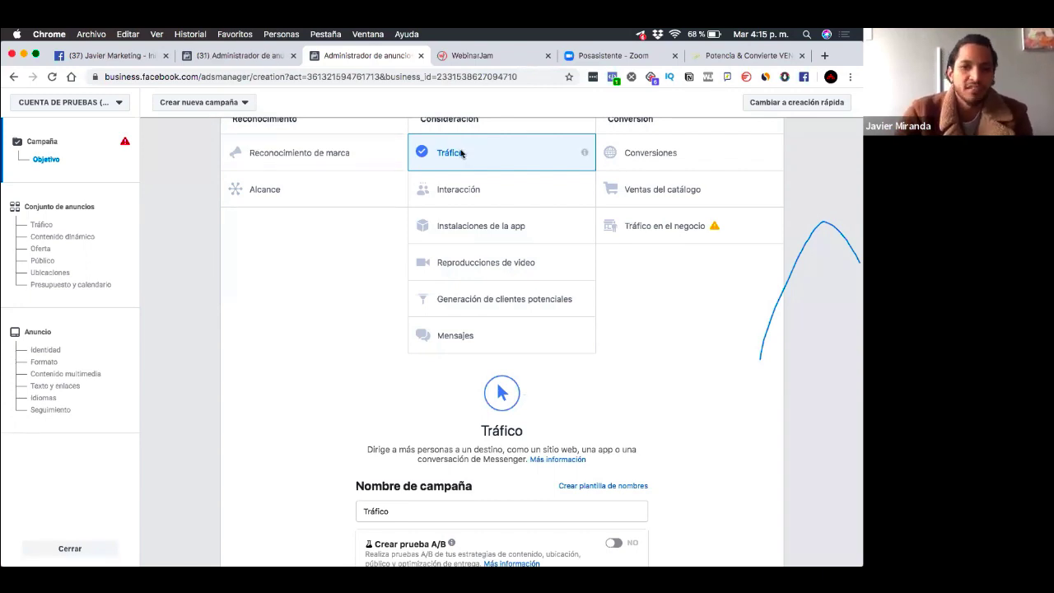
scroll(462, 153, down, 5)
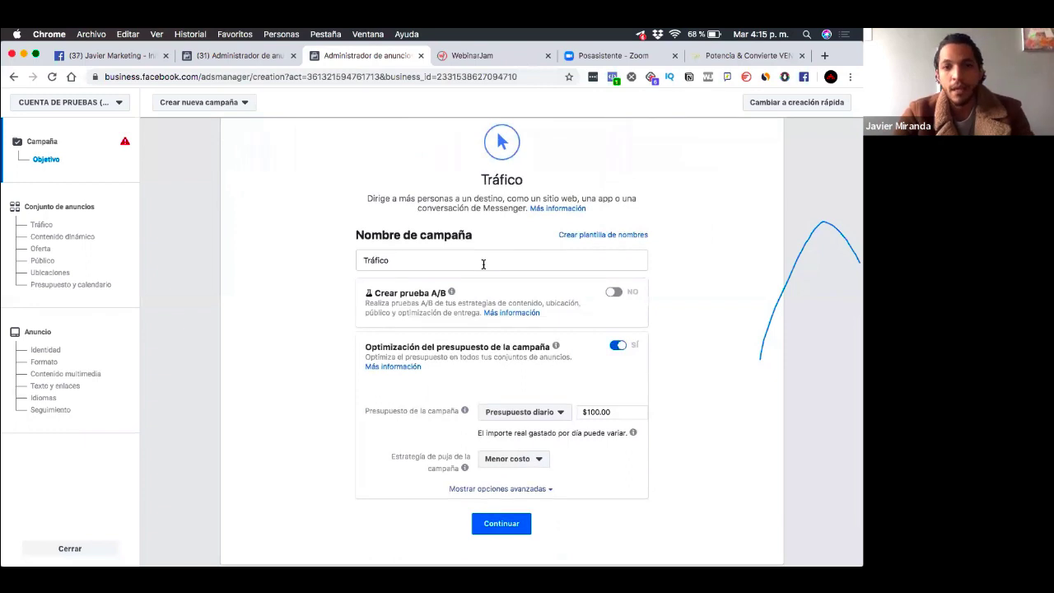
click(483, 264)
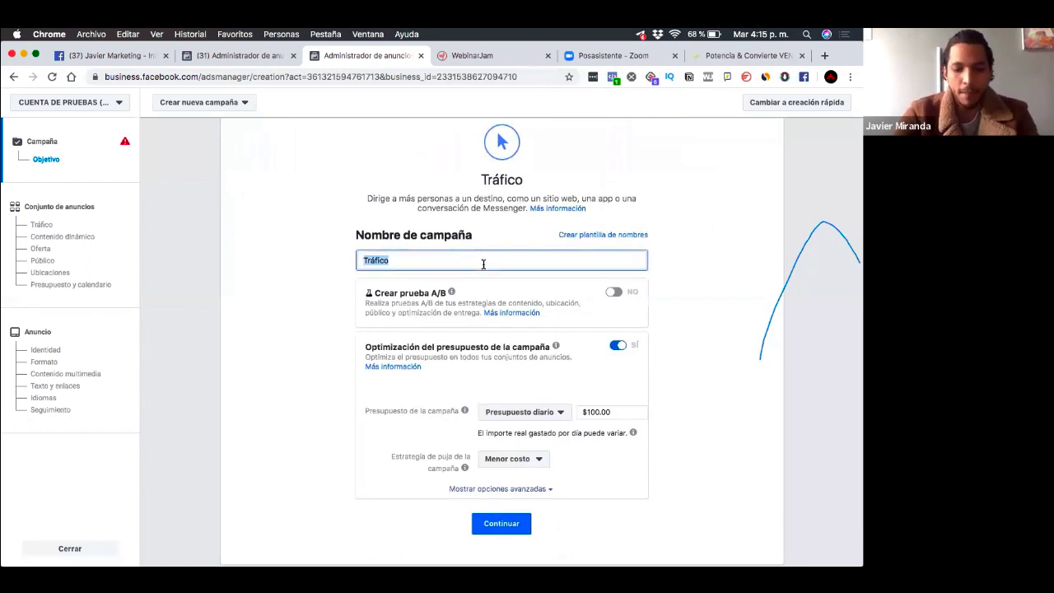
text(Campañ)
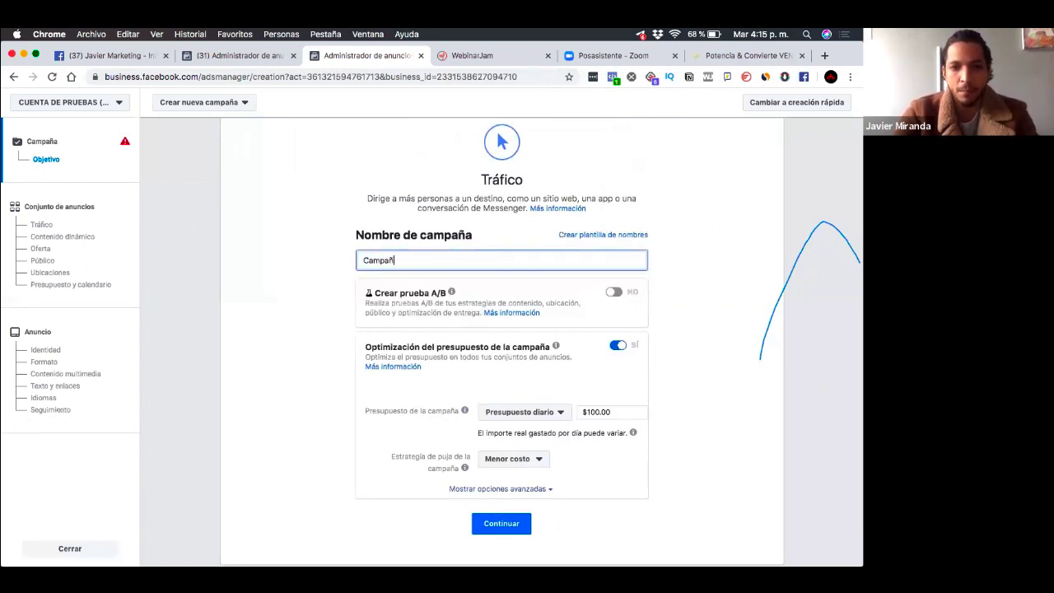
text(a de prueba)
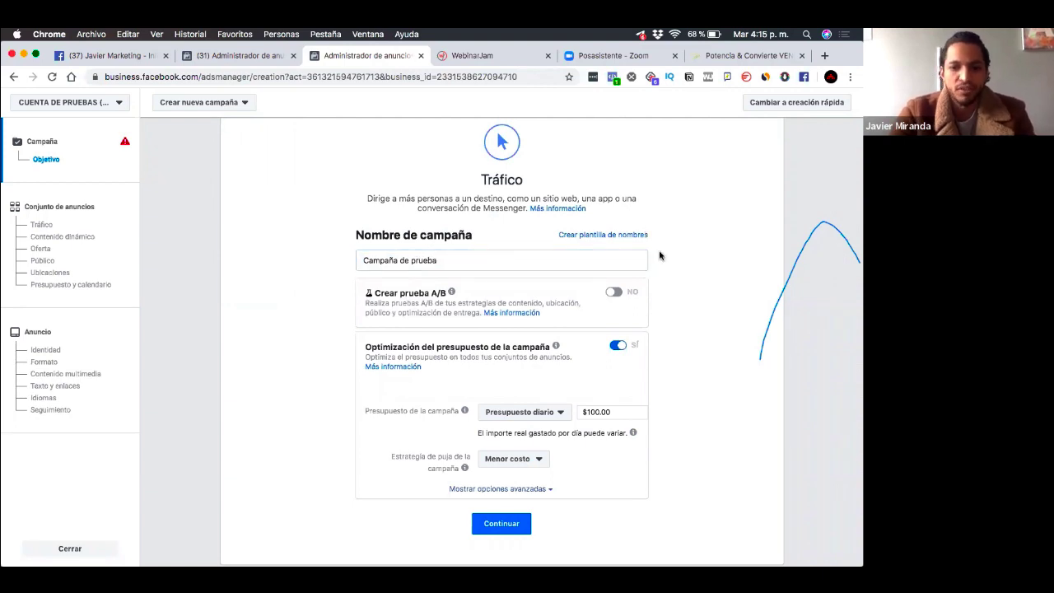
Turn on the campaign's A/B test and review the variables it can test without choosing one.
scroll(623, 397, down, 2)
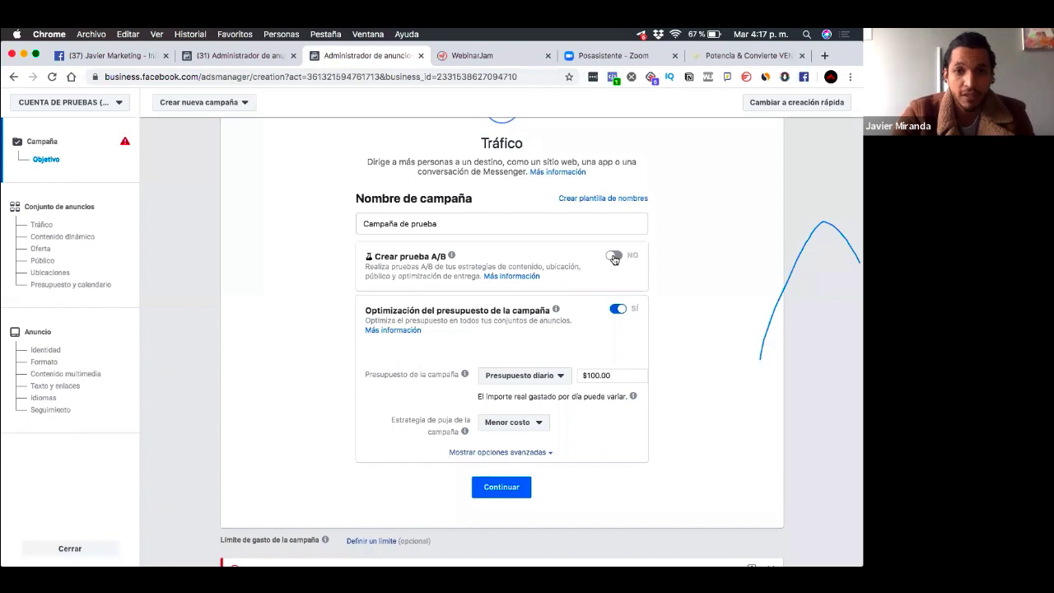
click(614, 259)
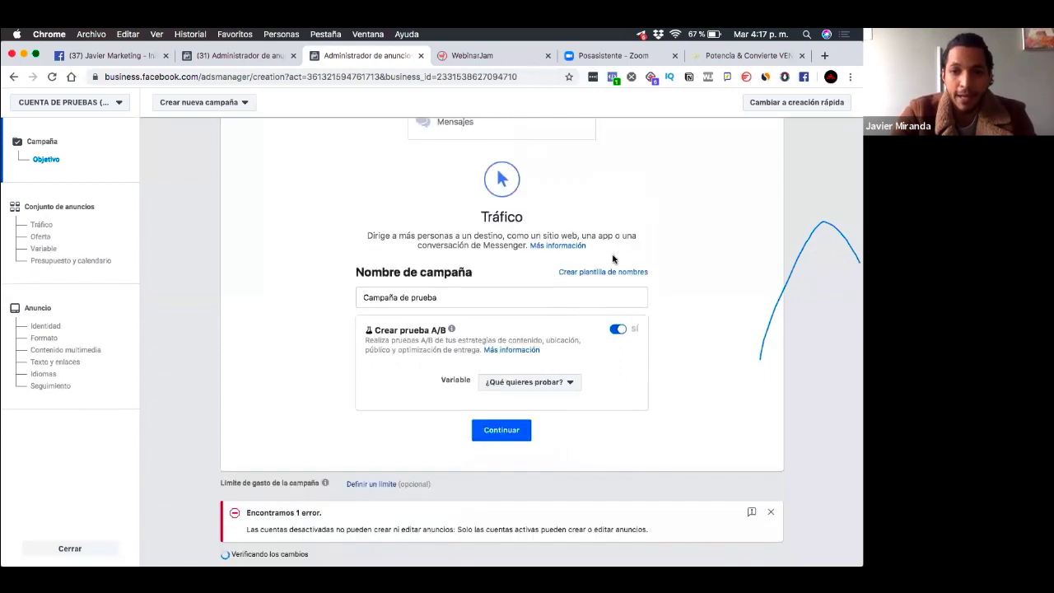
click(531, 389)
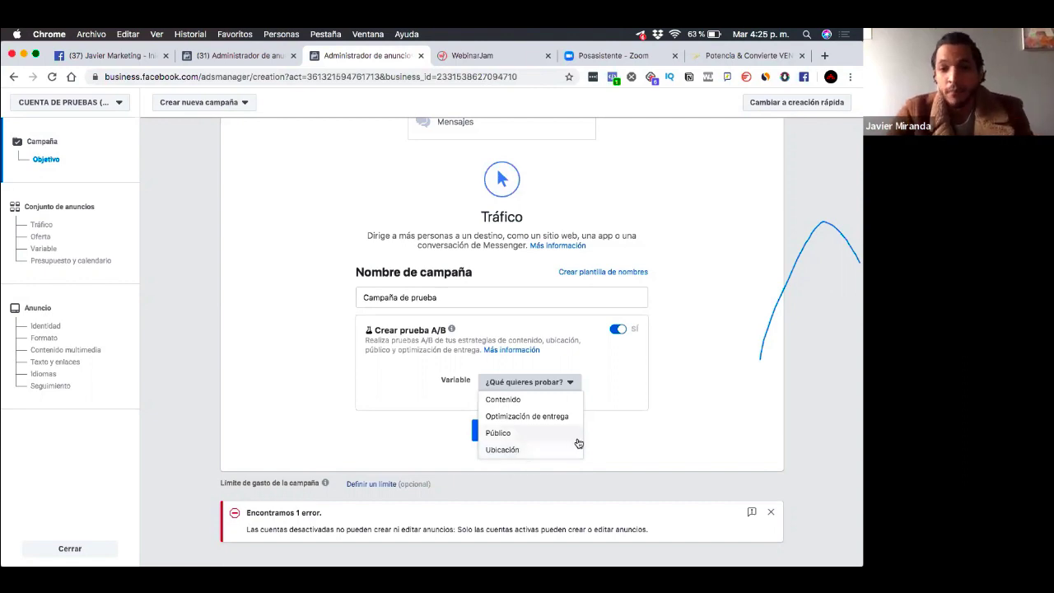
click(636, 444)
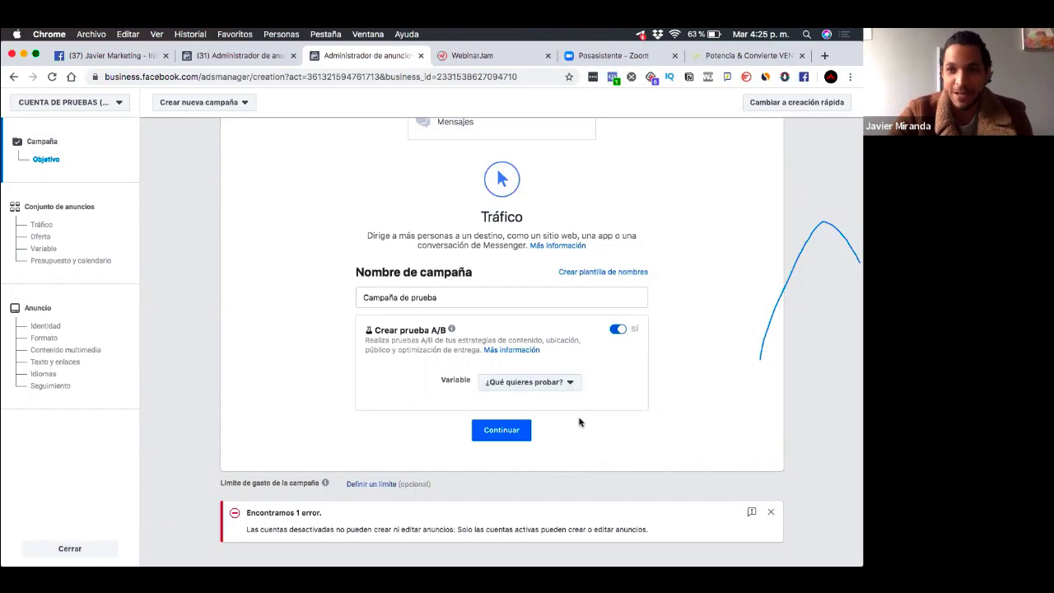
Continue to the ad set level and examine the Campaña, Conjunto de anuncios and Anuncio structure up close.
click(527, 433)
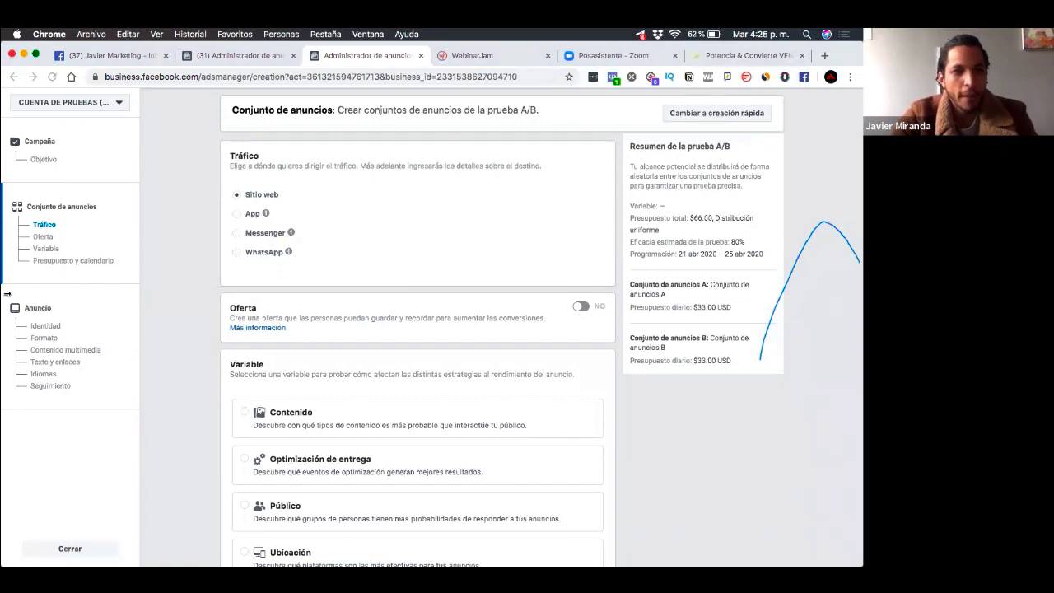
scroll(15, 221, up, 5)
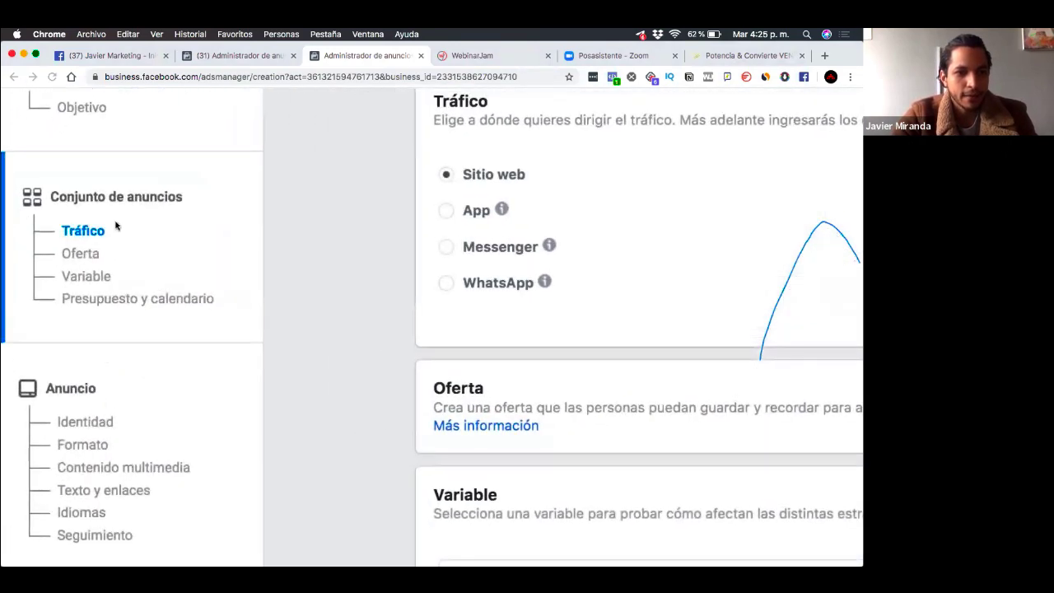
scroll(113, 223, left, 2)
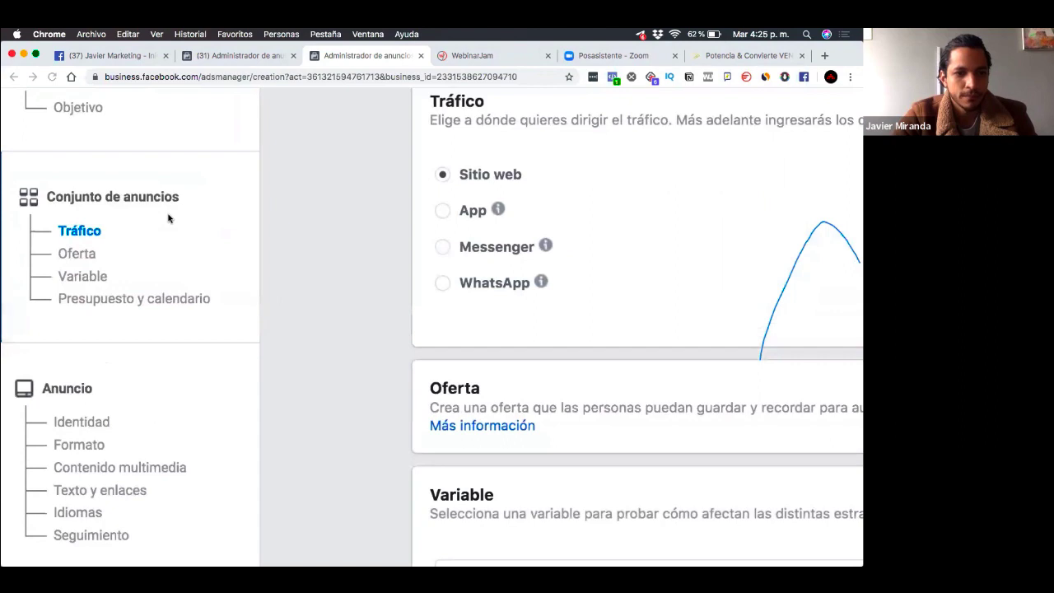
scroll(244, 207, up, 2)
scroll(243, 207, down, 1)
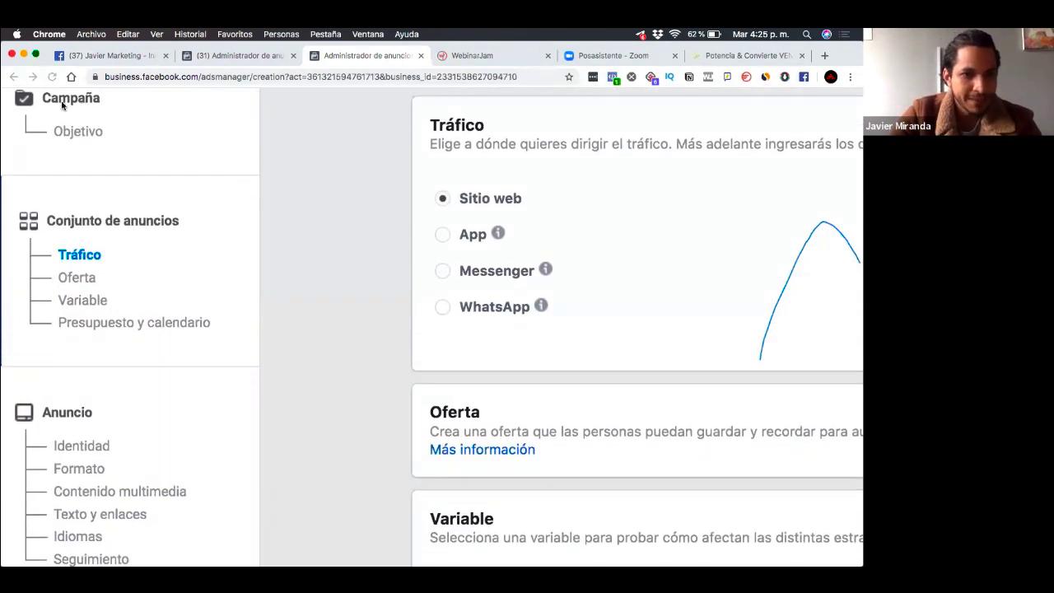
drag(39, 103, 80, 171)
drag(41, 202, 164, 251)
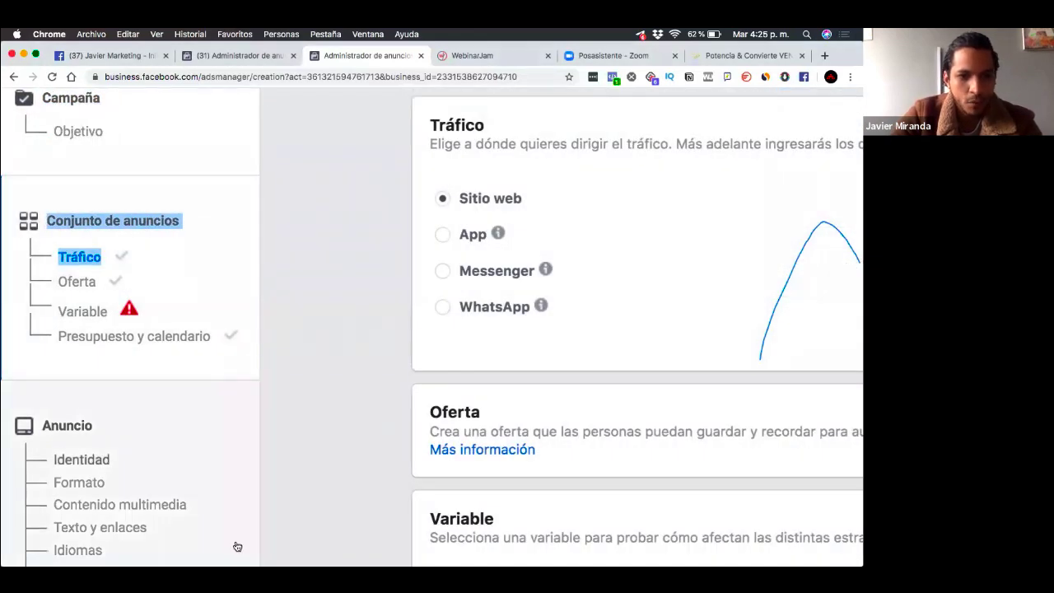
key(super+minus)
key(super+minus)
key(super+minus)
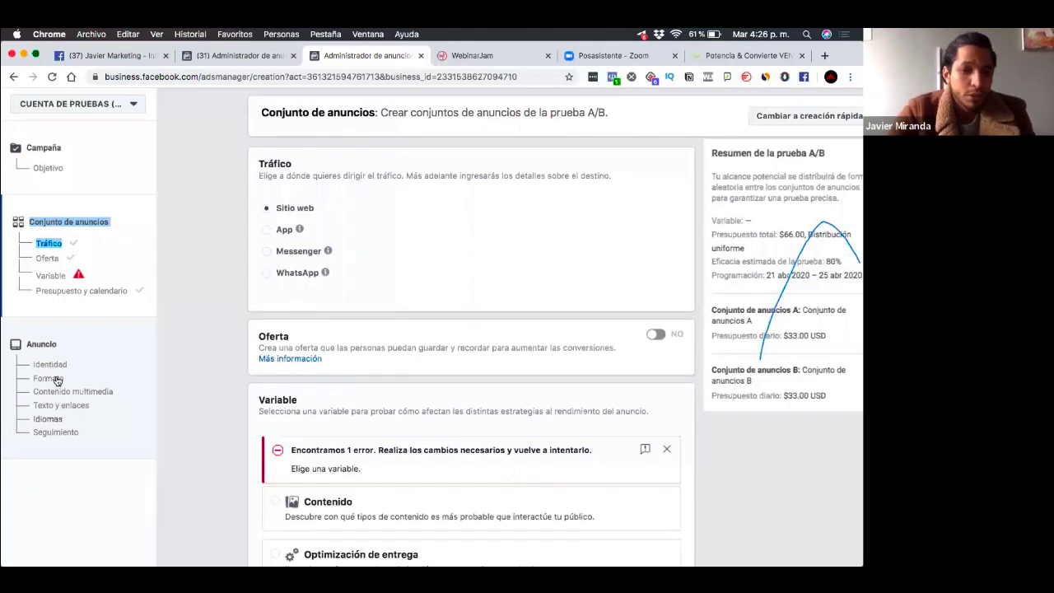
Try Messenger and WhatsApp as the traffic destination, and set it back to Sitio web.
click(269, 212)
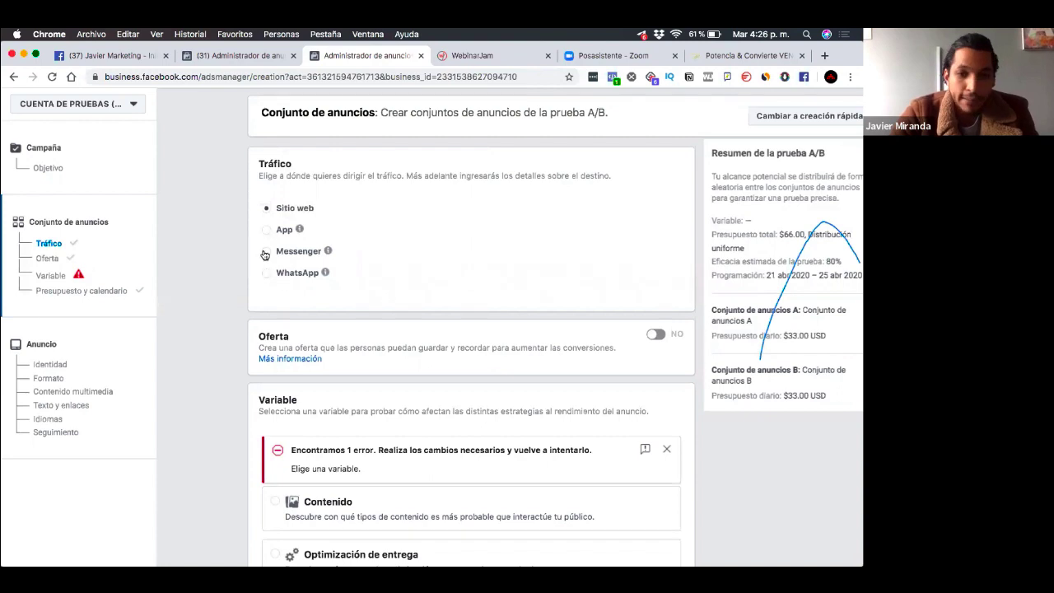
click(266, 251)
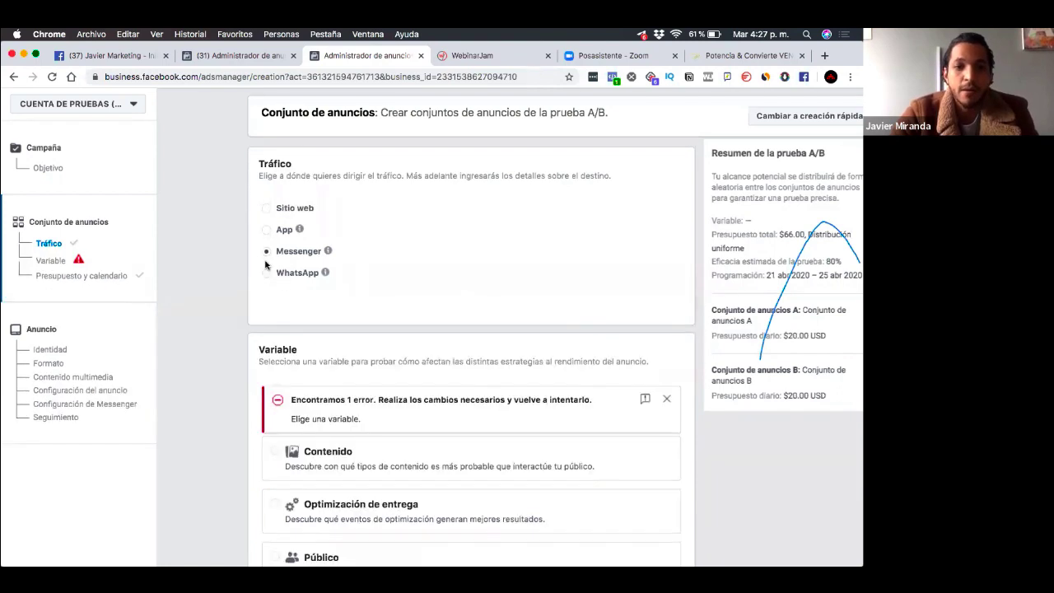
click(266, 273)
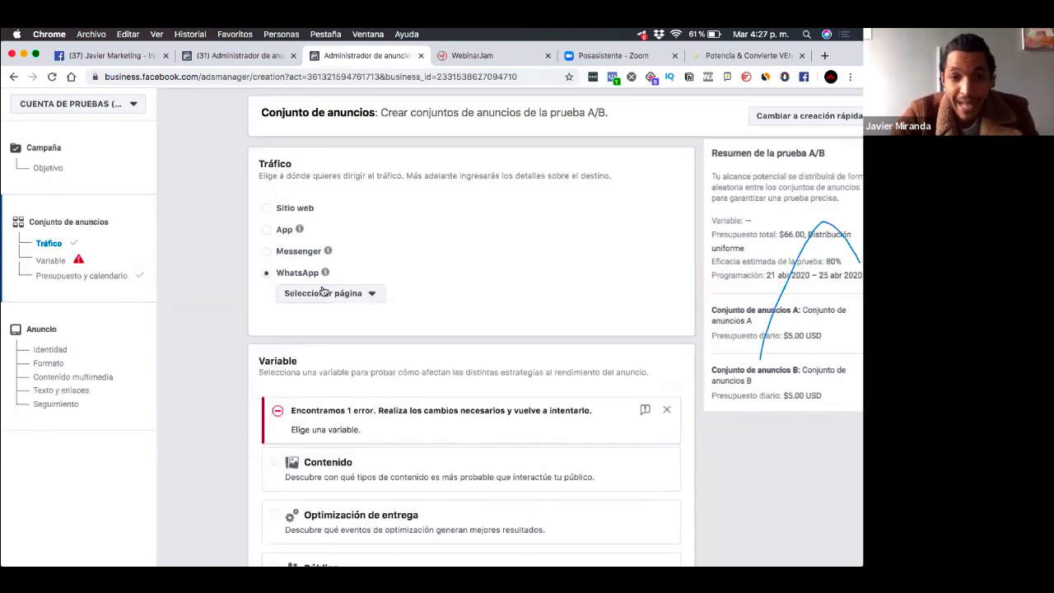
click(269, 211)
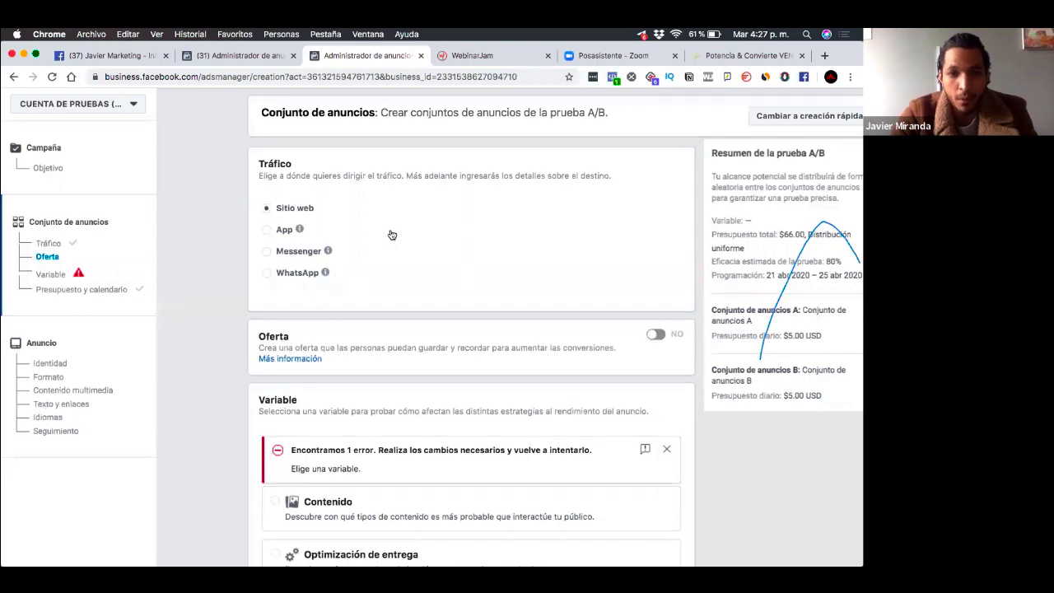
Return to the campaign's objective settings and turn off both the A/B test and campaign budget optimization.
scroll(391, 234, down, 2)
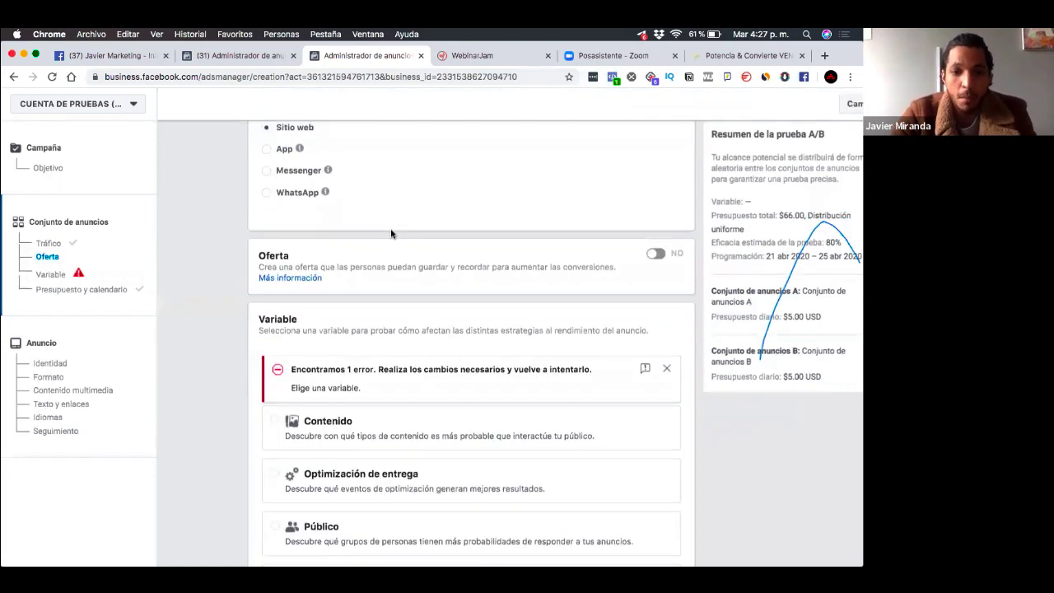
scroll(391, 234, down, 5)
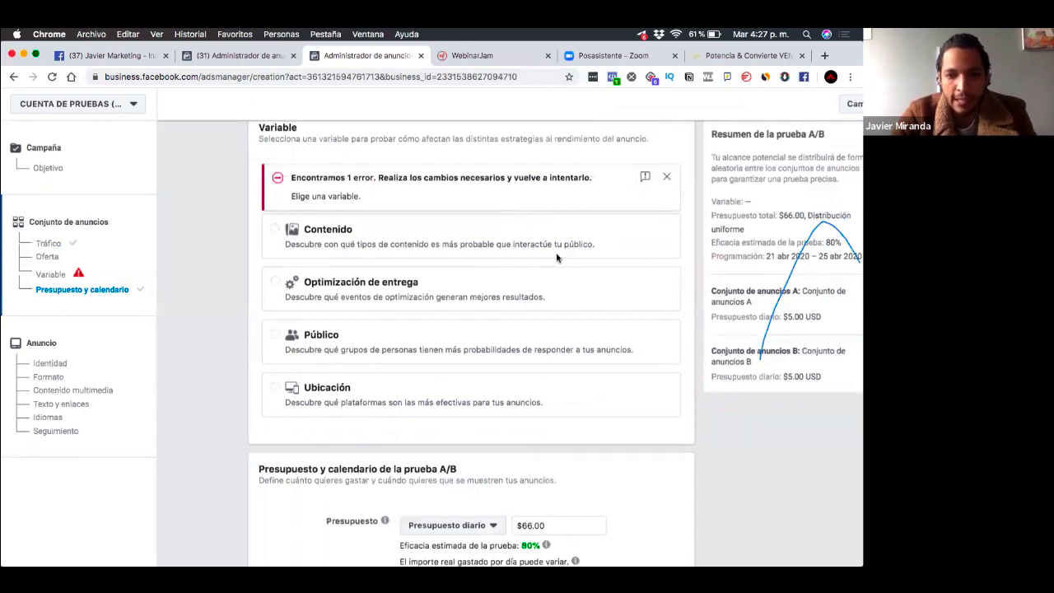
scroll(557, 258, up, 1)
click(69, 173)
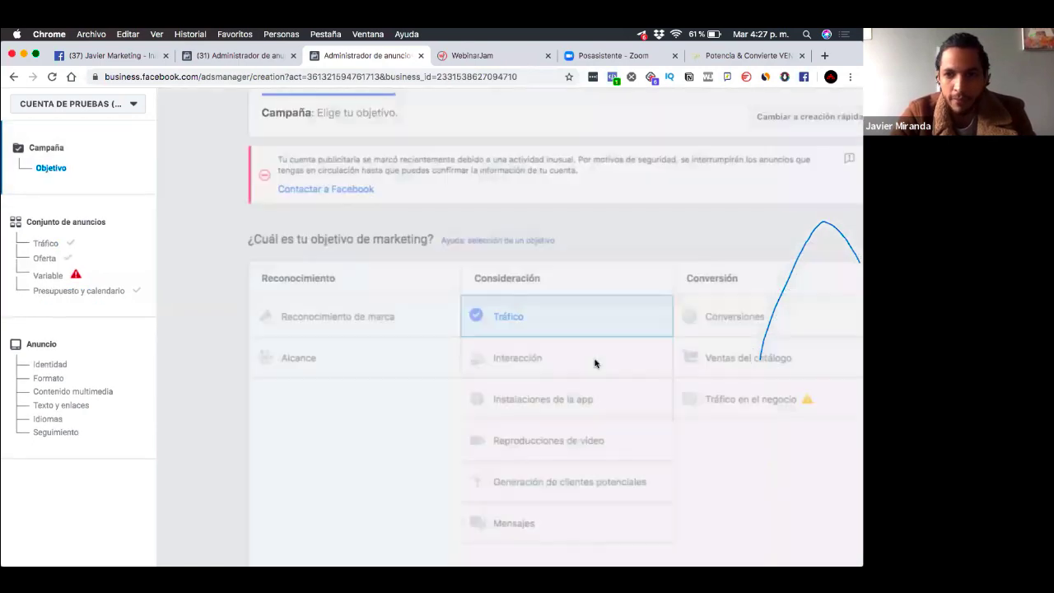
scroll(593, 374, down, 3)
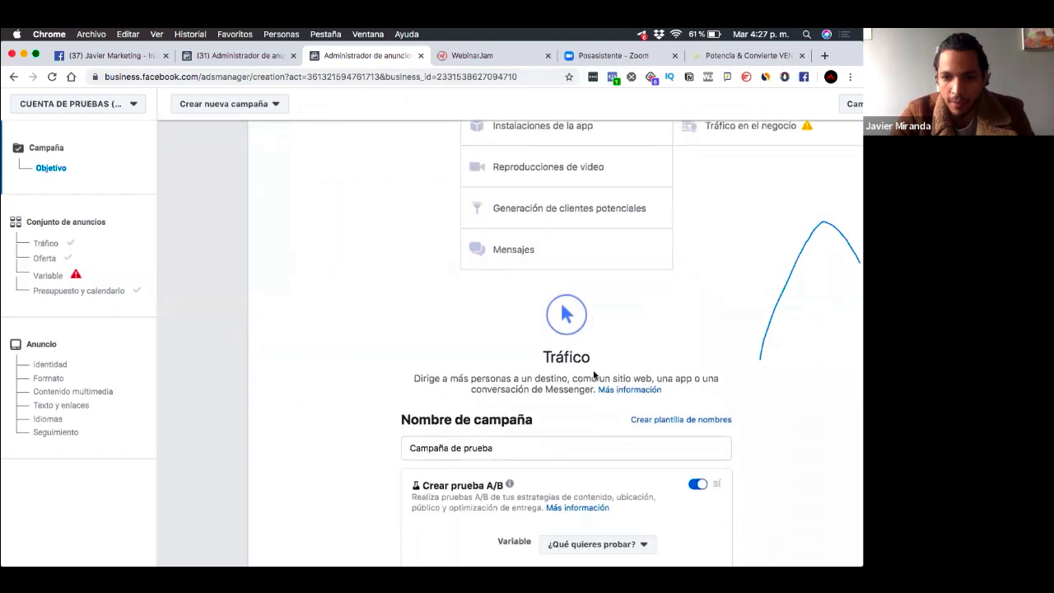
scroll(595, 376, down, 3)
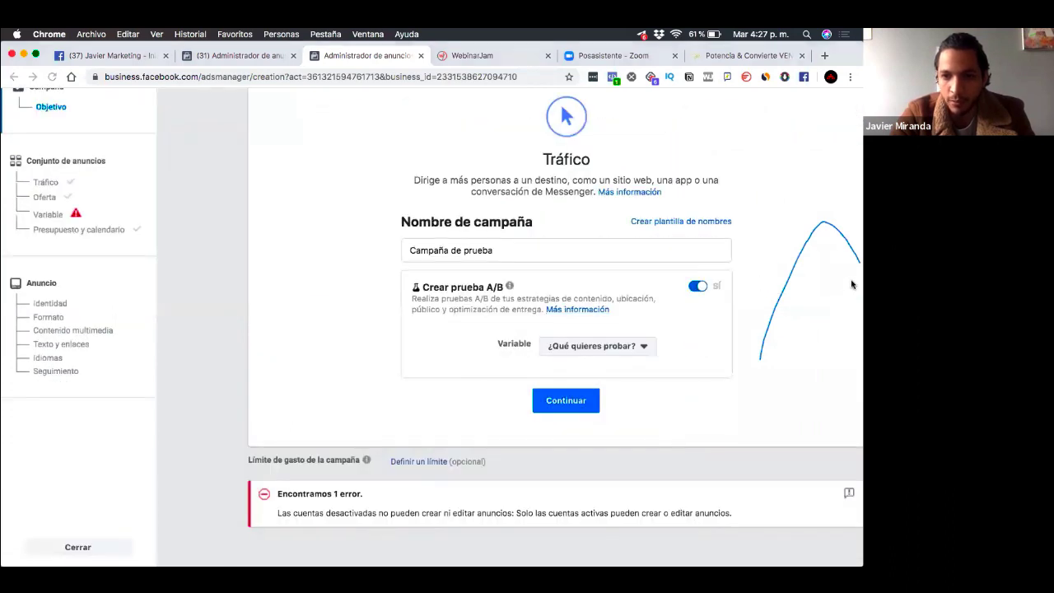
click(697, 288)
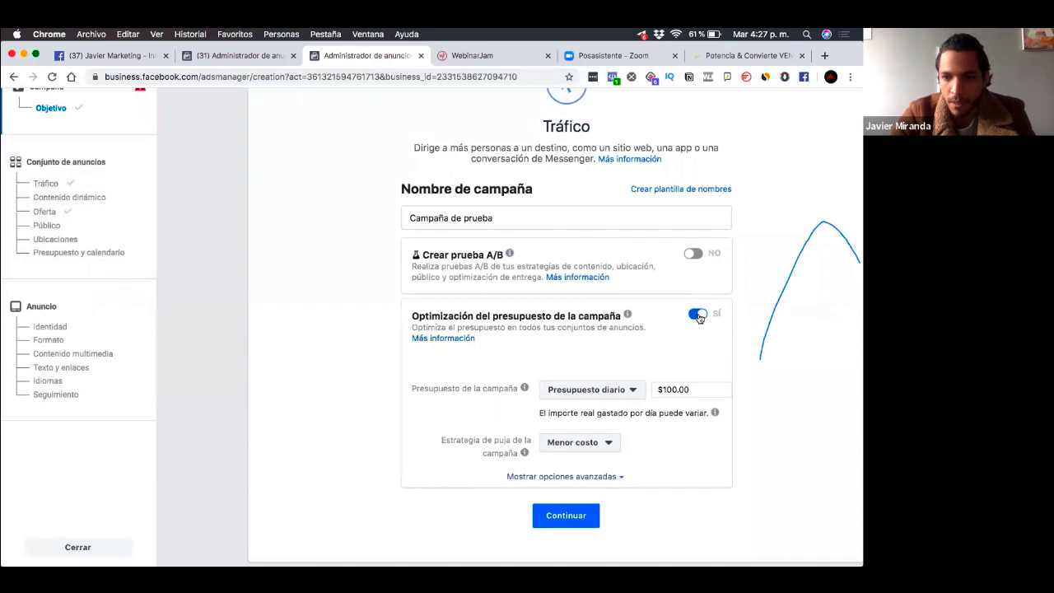
click(697, 315)
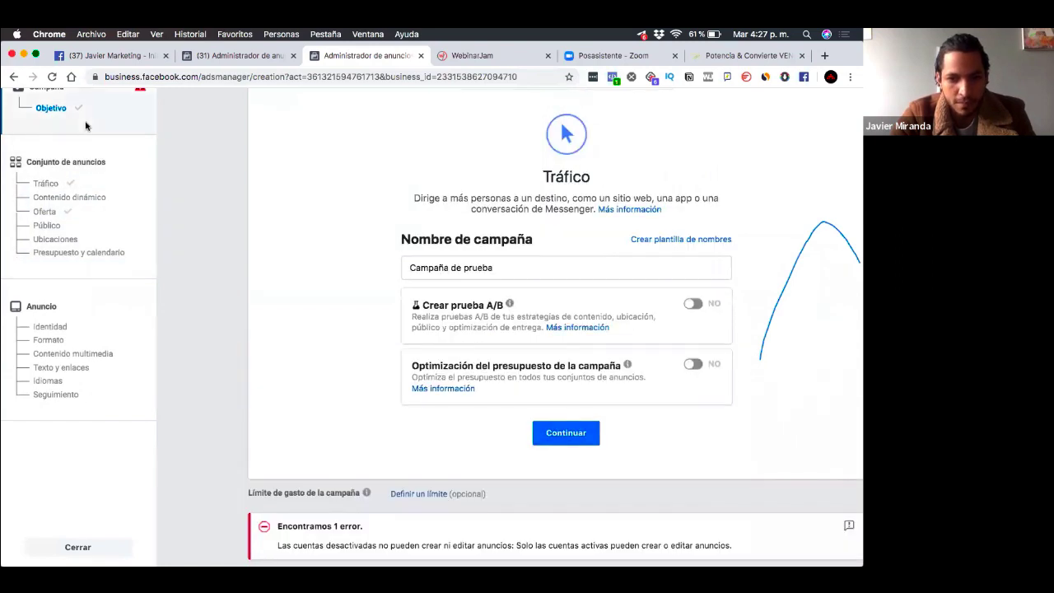
Open the ad set settings and read the description of the Contenido dinámico option.
click(97, 178)
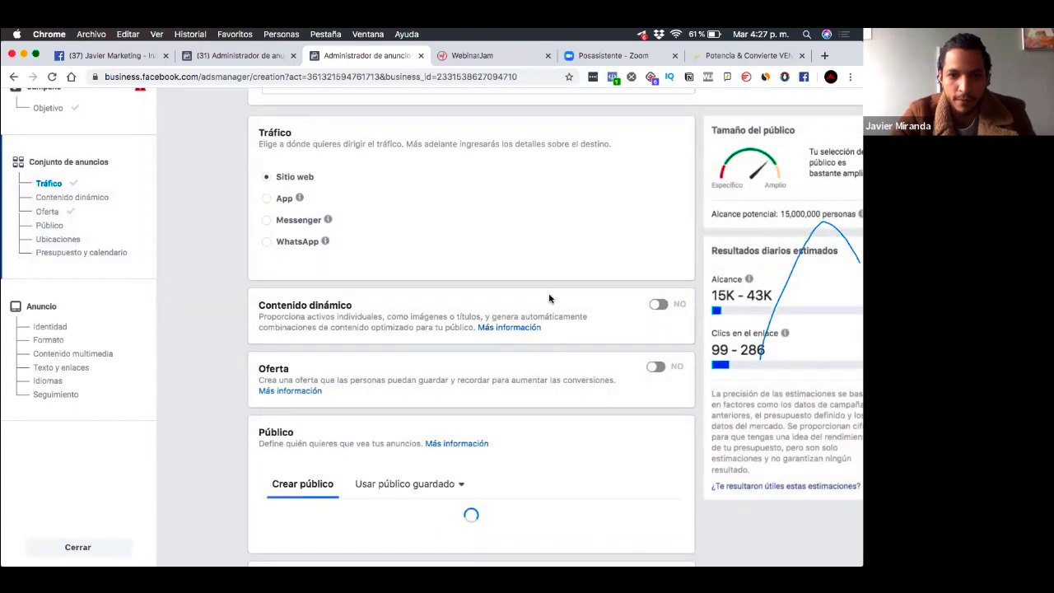
scroll(551, 298, down, 1)
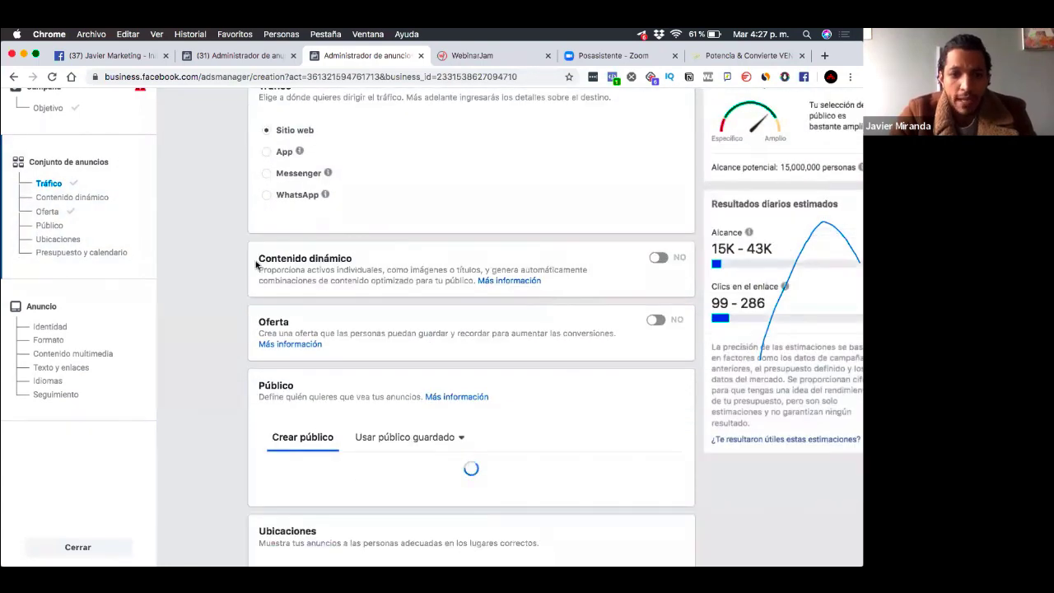
triple_click(605, 285)
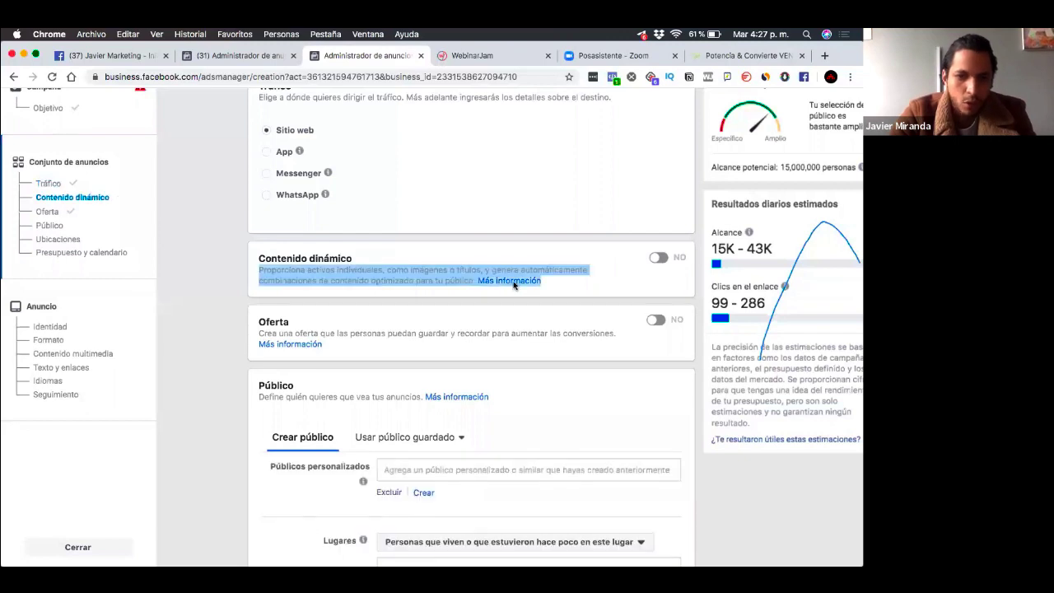
drag(589, 286, 395, 272)
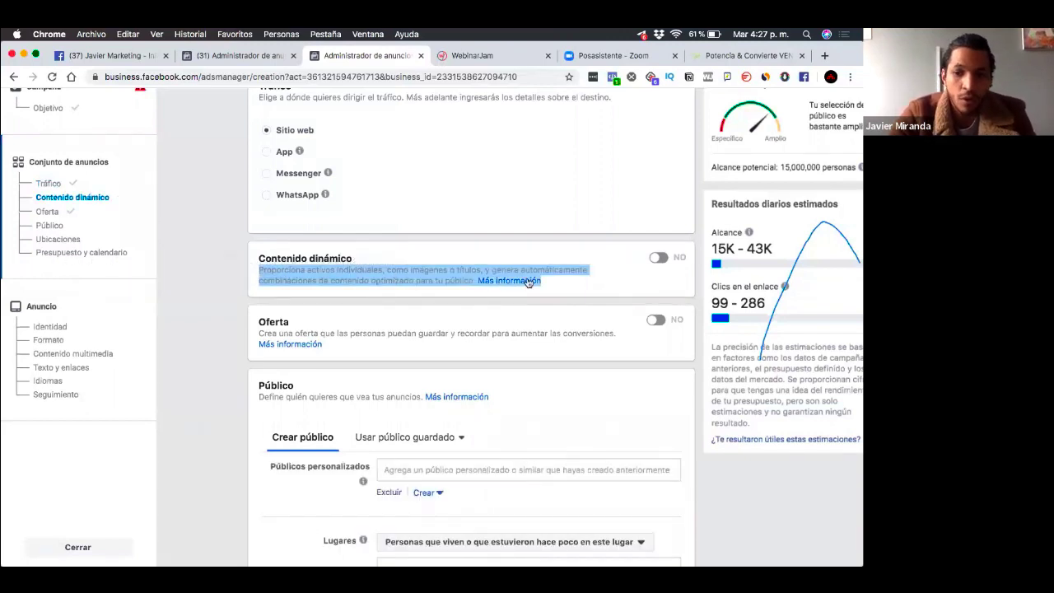
mouse_move(749, 232)
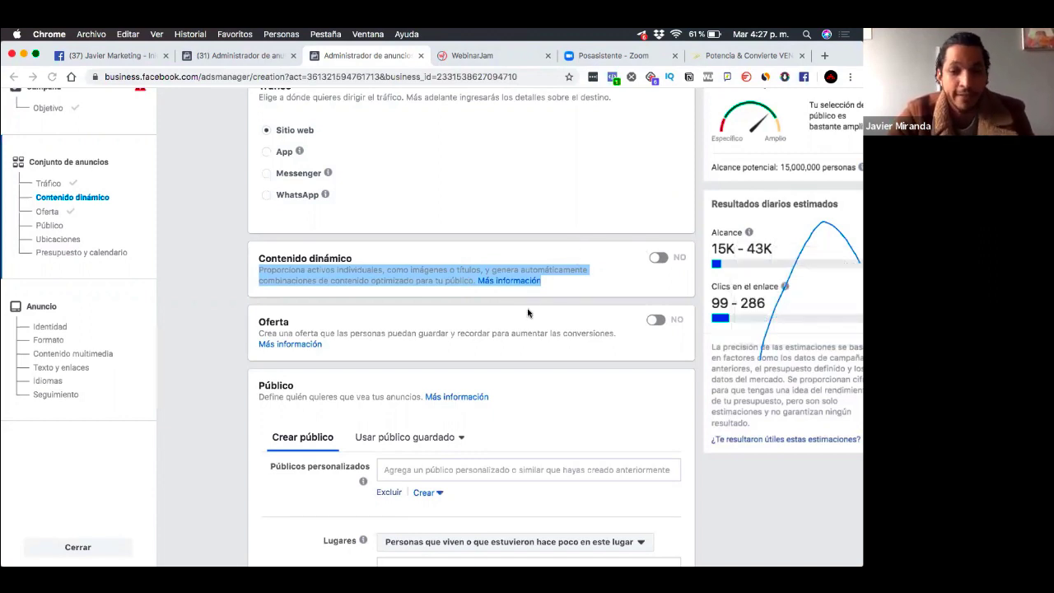
Read the Oferta option's description and review the Público settings for location, age, gender, languages and detailed targeting.
scroll(622, 389, down, 2)
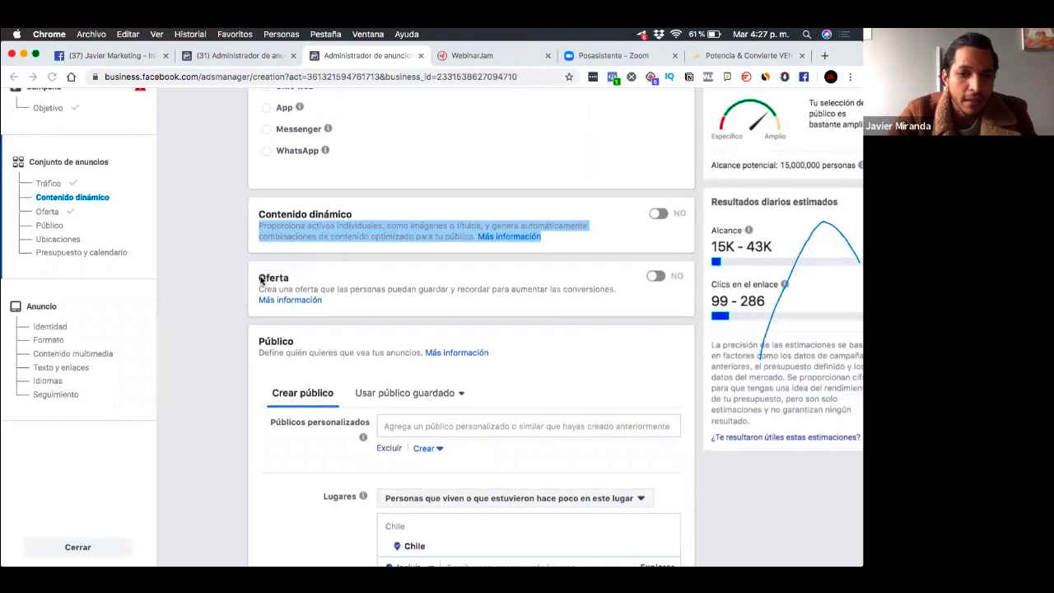
click(619, 274)
drag(620, 273, 620, 293)
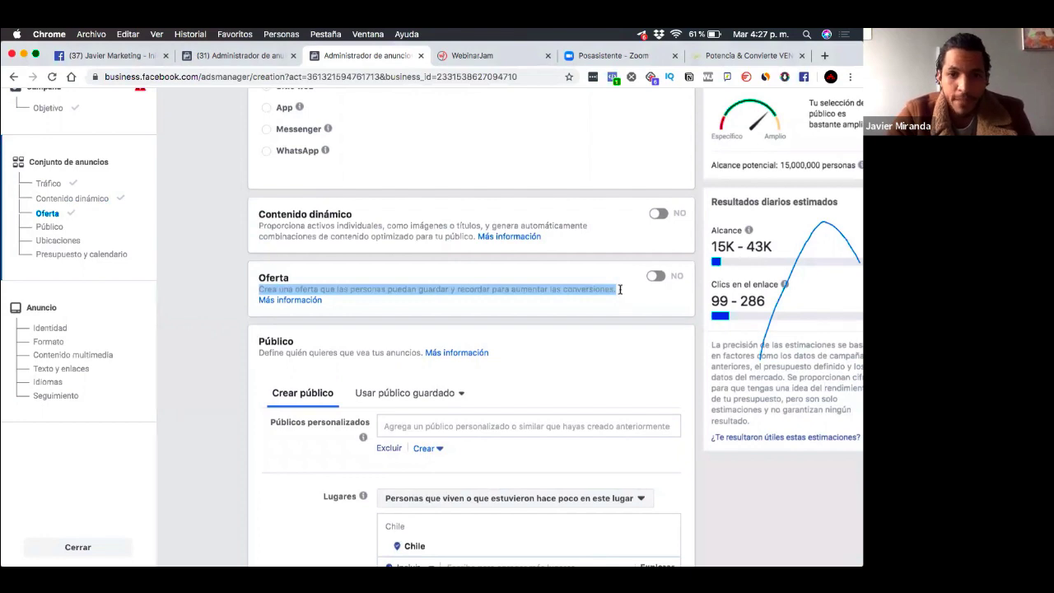
scroll(552, 340, down, 3)
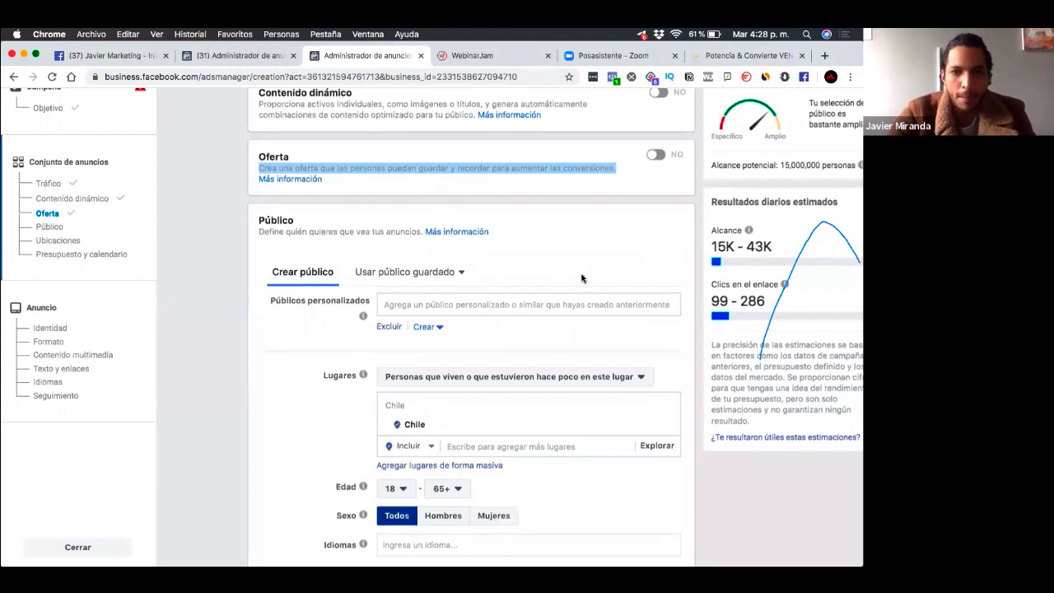
scroll(581, 278, down, 2)
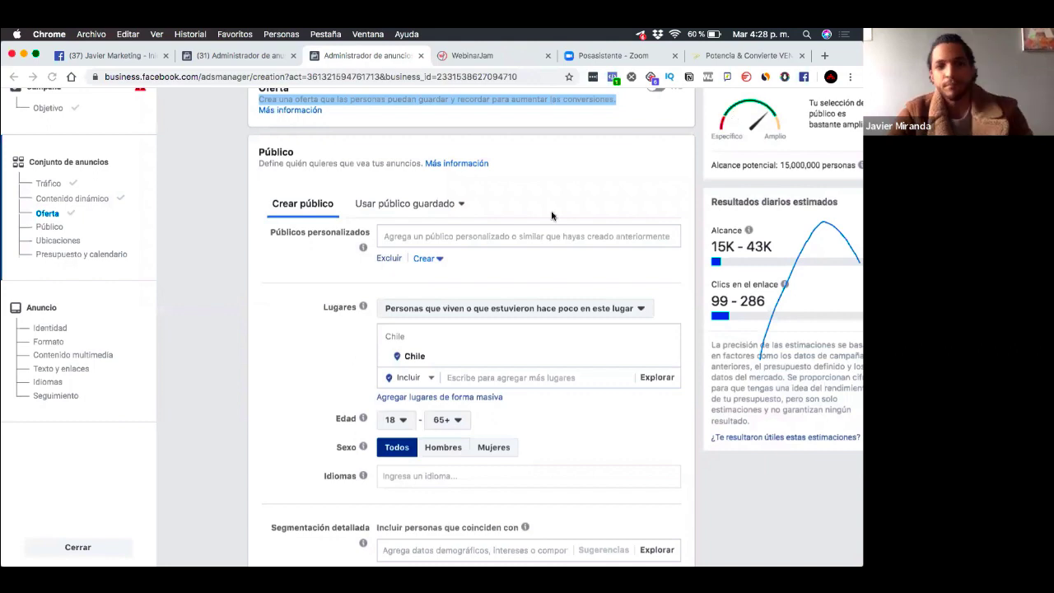
Review the Públicos personalizados option in the Público section without adding an audience.
scroll(587, 267, down, 1)
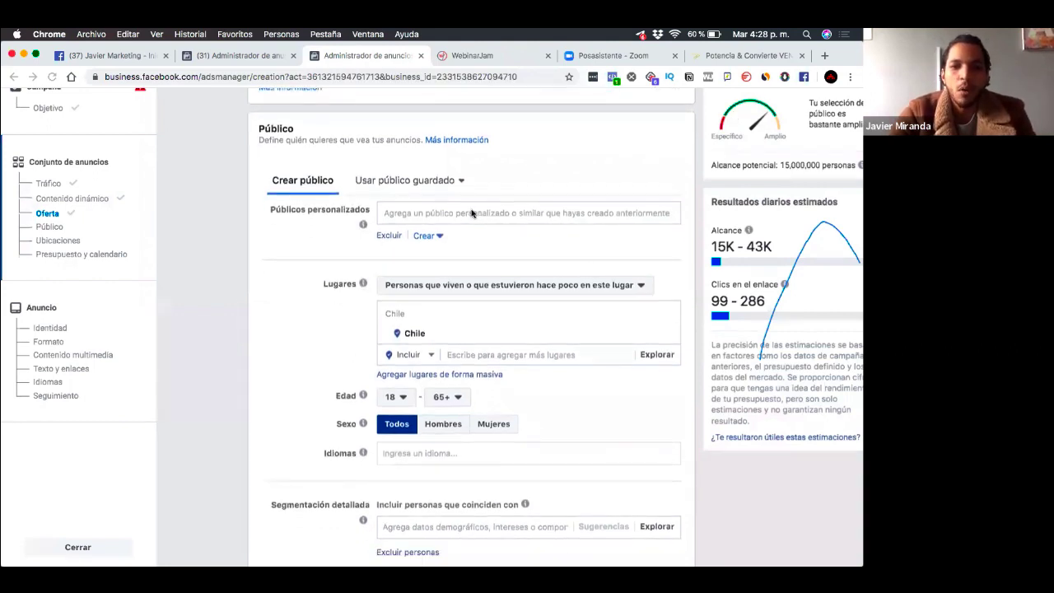
drag(270, 211, 374, 215)
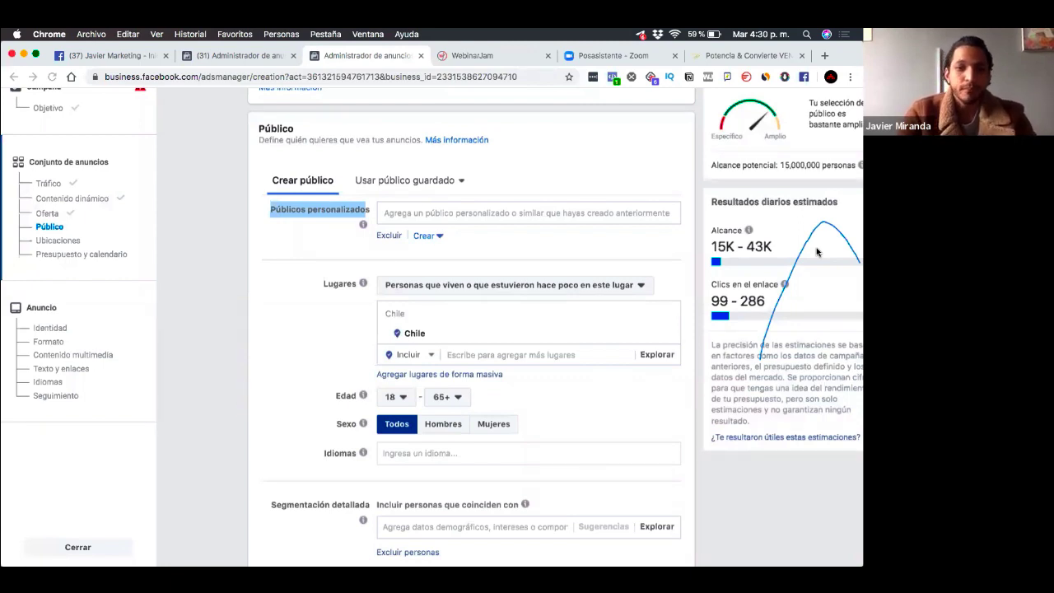
click(376, 213)
click(393, 213)
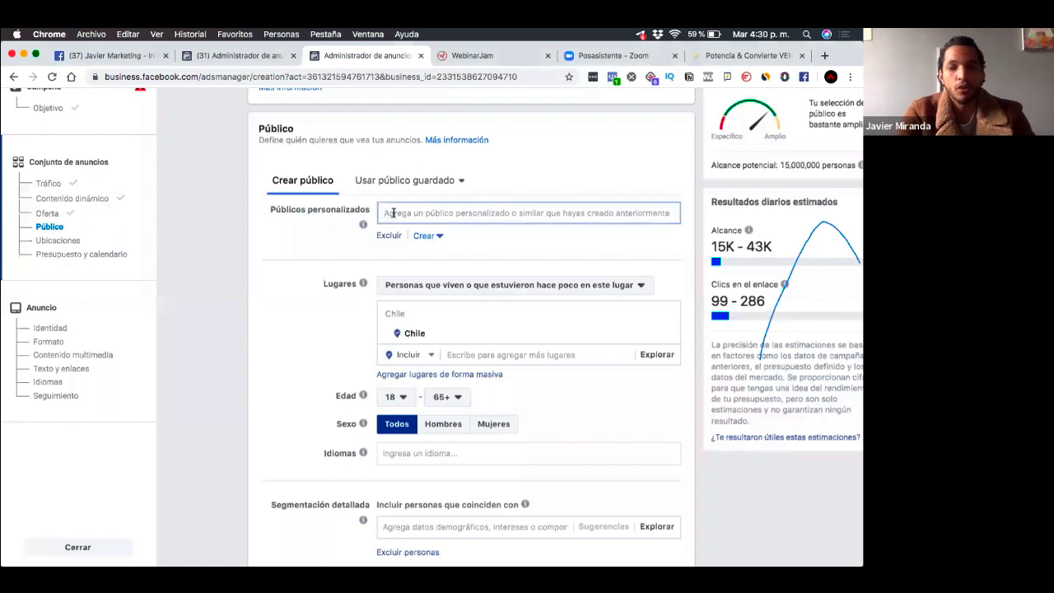
click(326, 258)
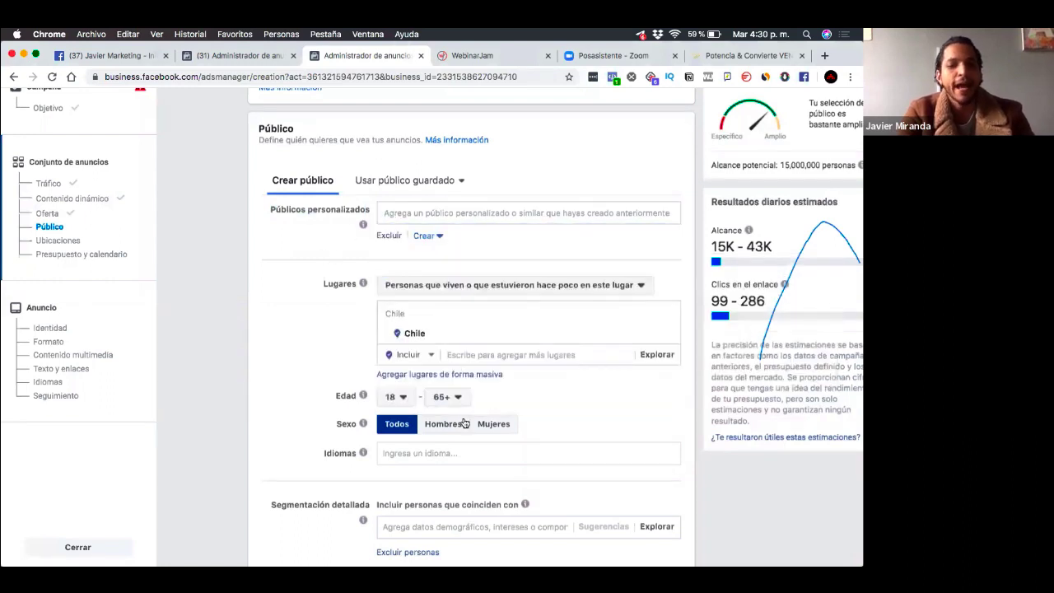
Add the employer Nike (Empresas) and the interest Calzado deportivo to the audience's detailed targeting.
scroll(464, 423, down, 3)
click(438, 459)
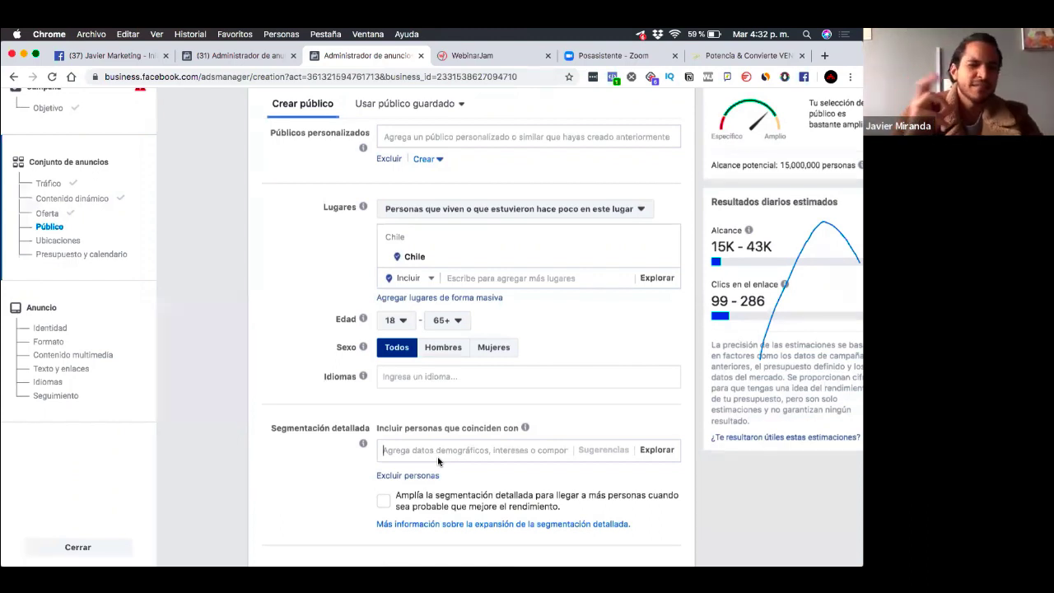
text(nike)
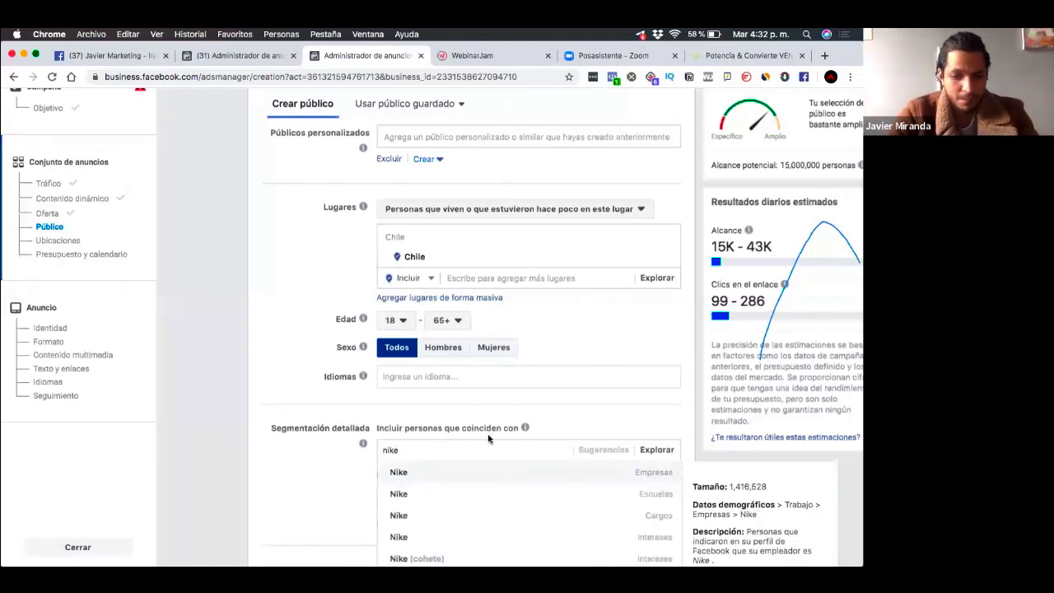
scroll(527, 394, down, 3)
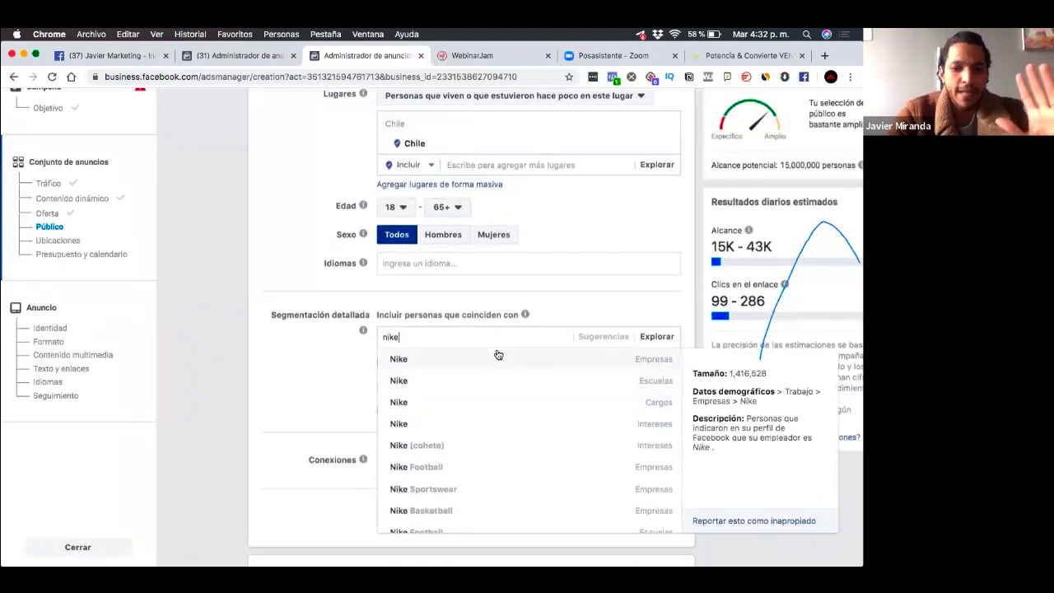
click(498, 359)
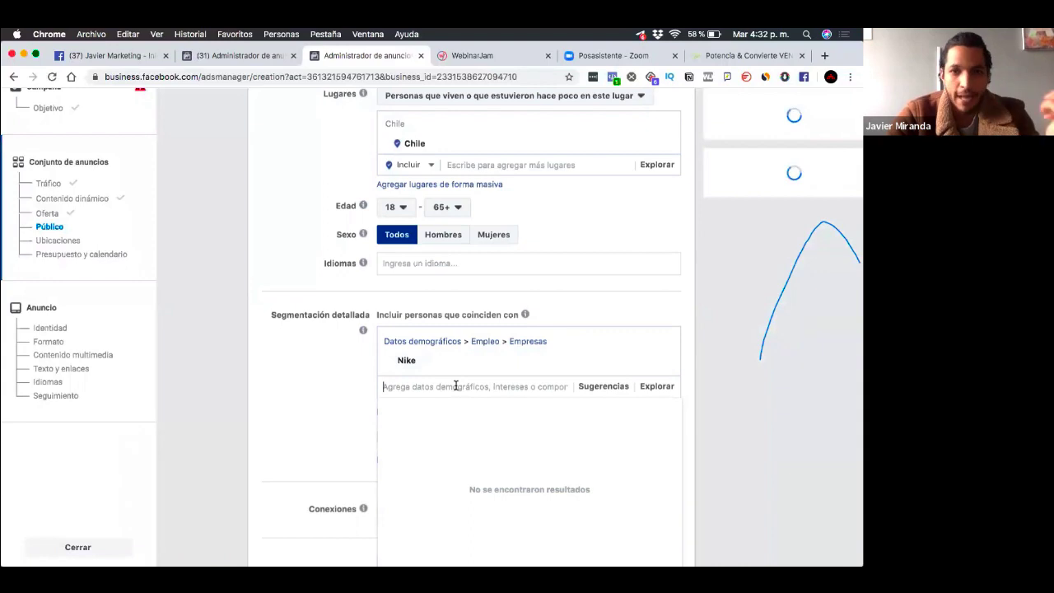
mouse_move(842, 165)
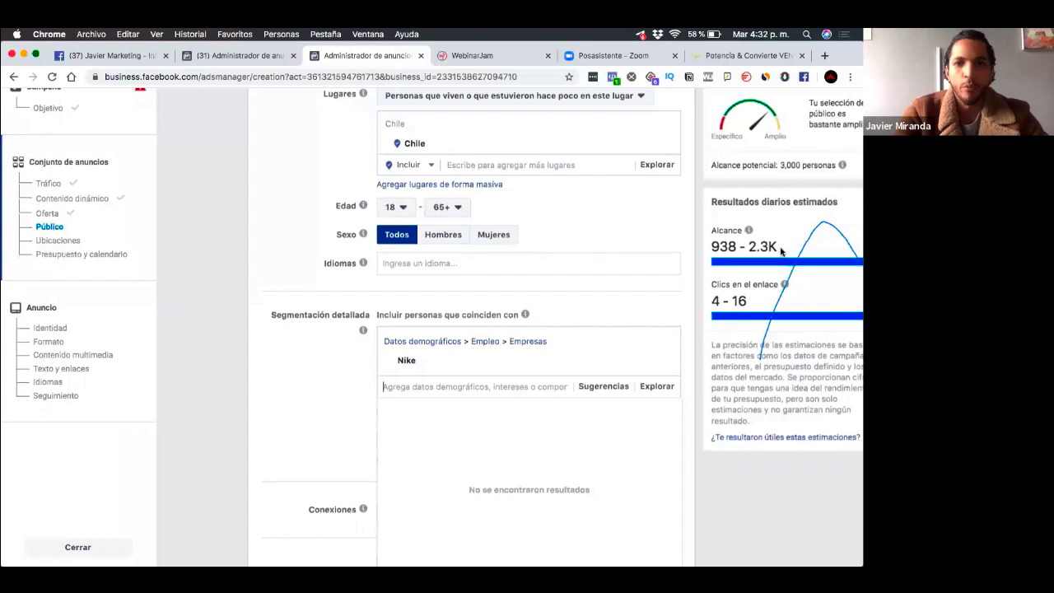
text(calzado)
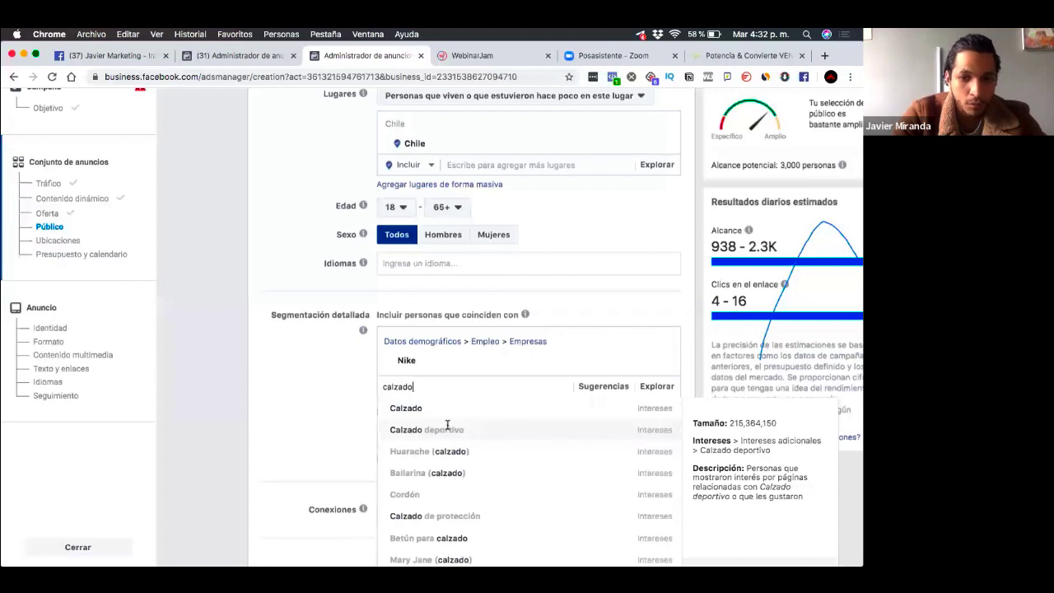
click(447, 429)
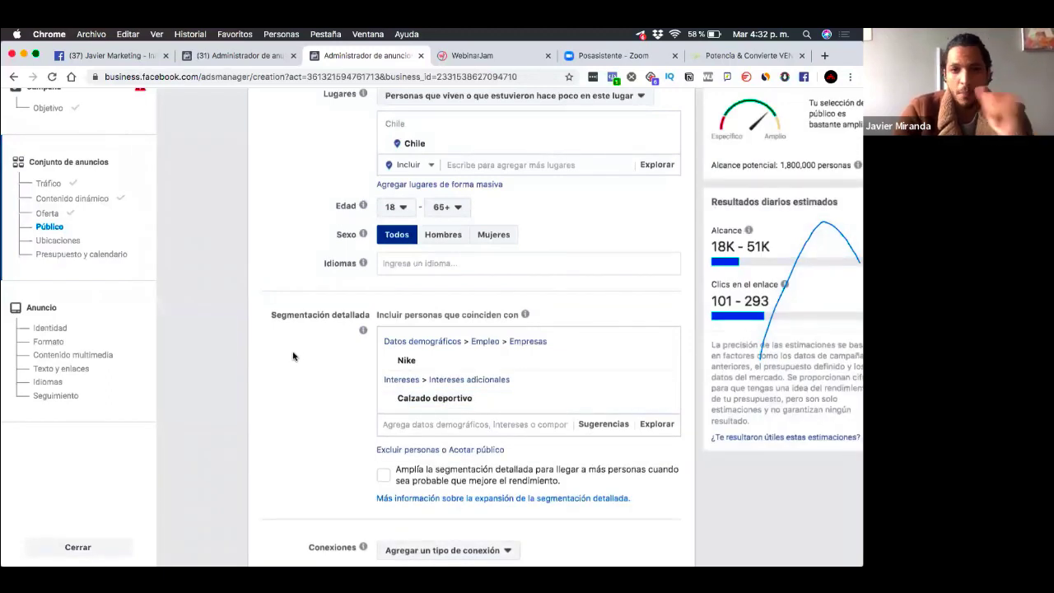
Include the US states Florida and Pennsylvania in the audience's locations.
mouse_move(362, 263)
scroll(476, 216, up, 1)
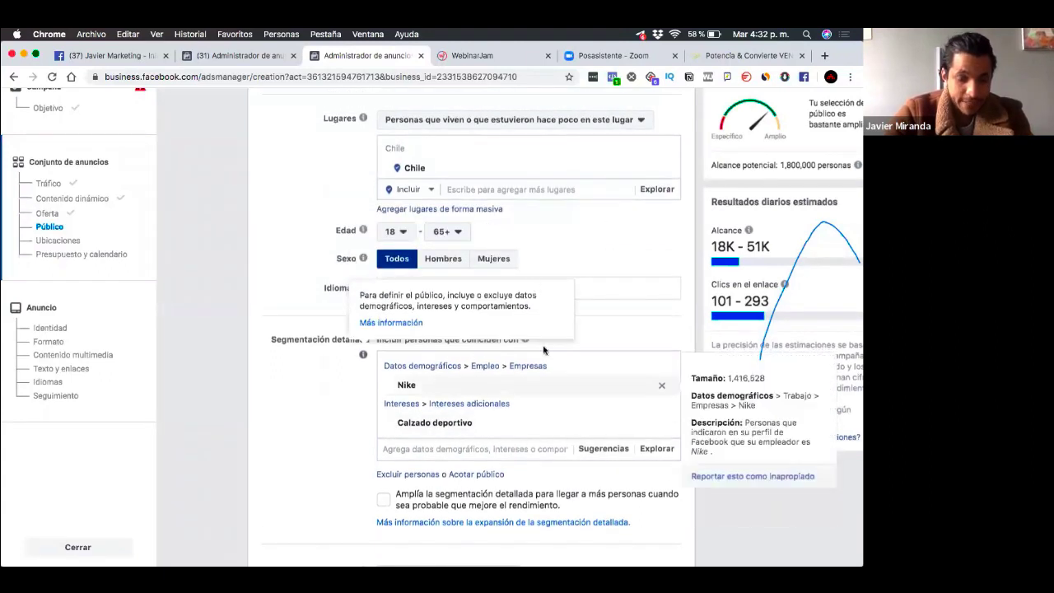
scroll(611, 243, up, 1)
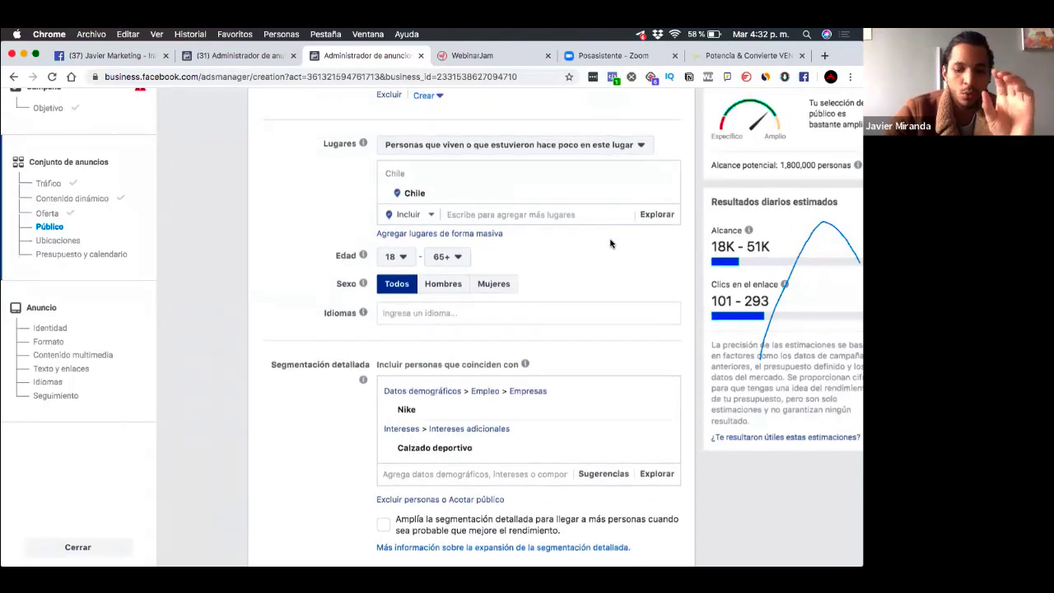
click(545, 216)
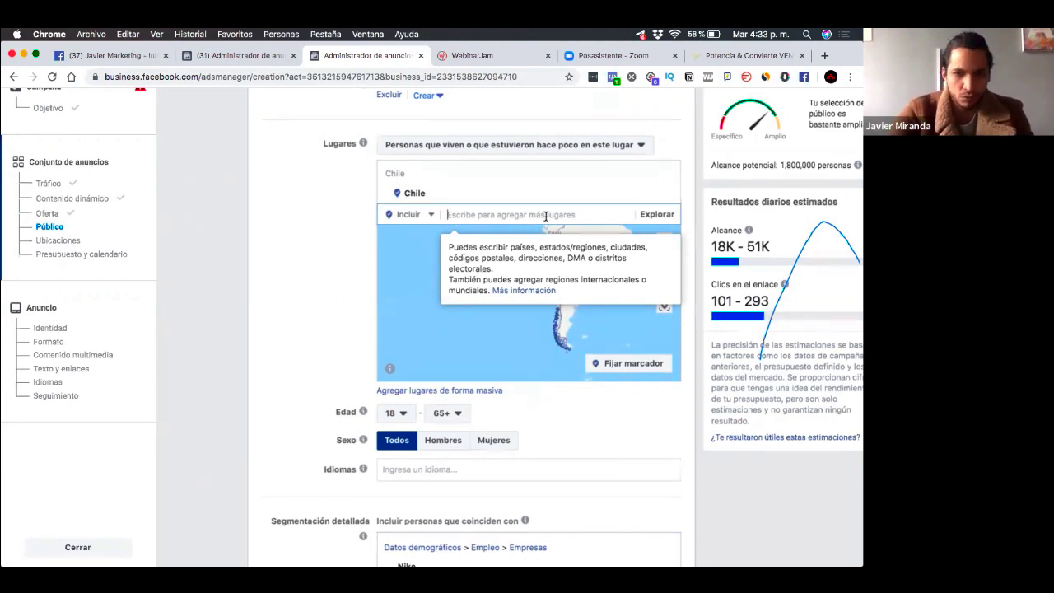
click(351, 229)
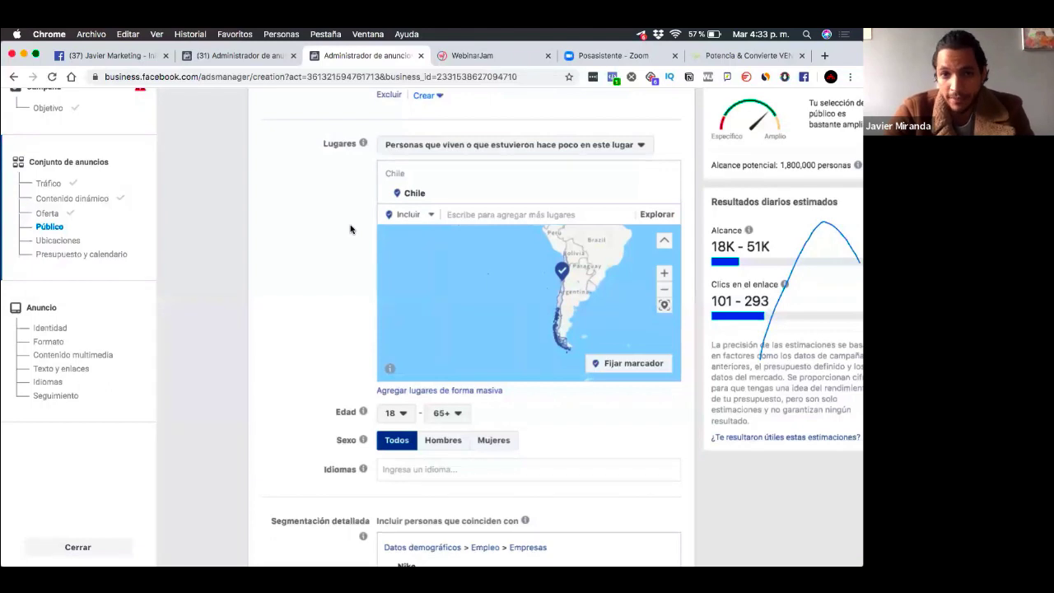
click(489, 214)
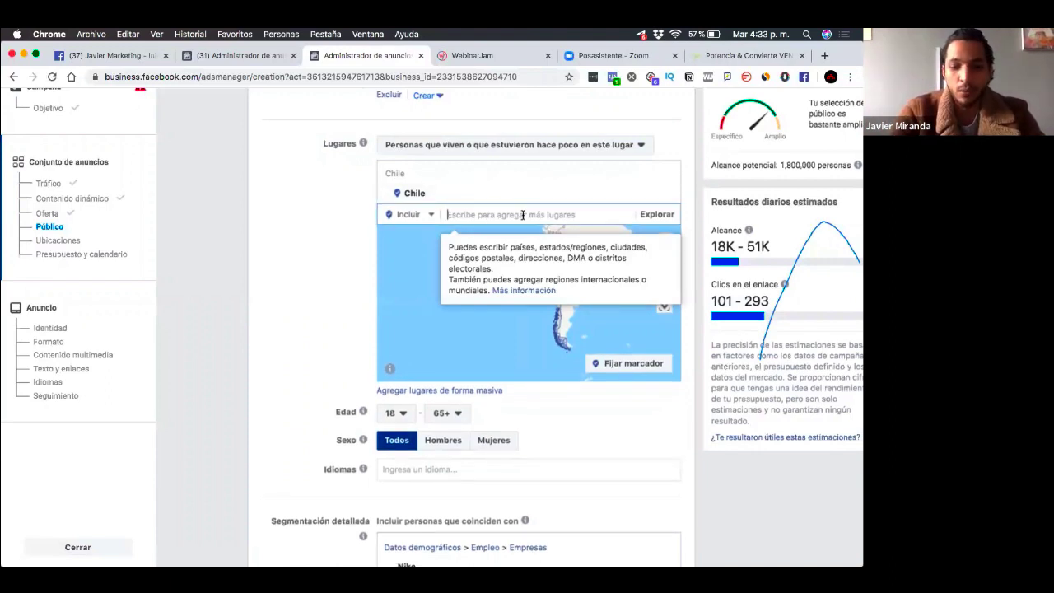
text(florida)
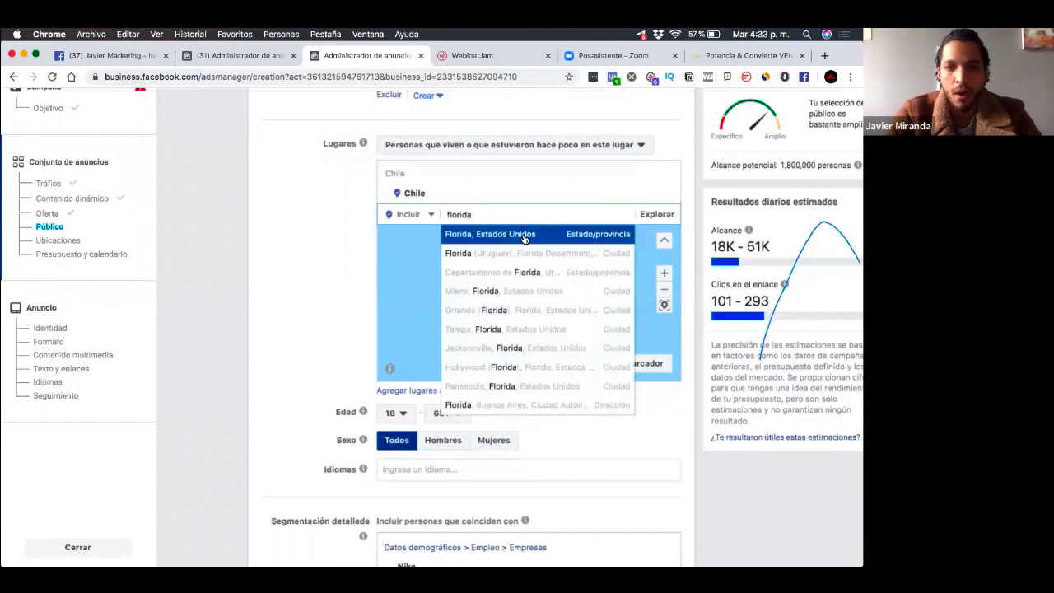
click(524, 236)
text(pensil)
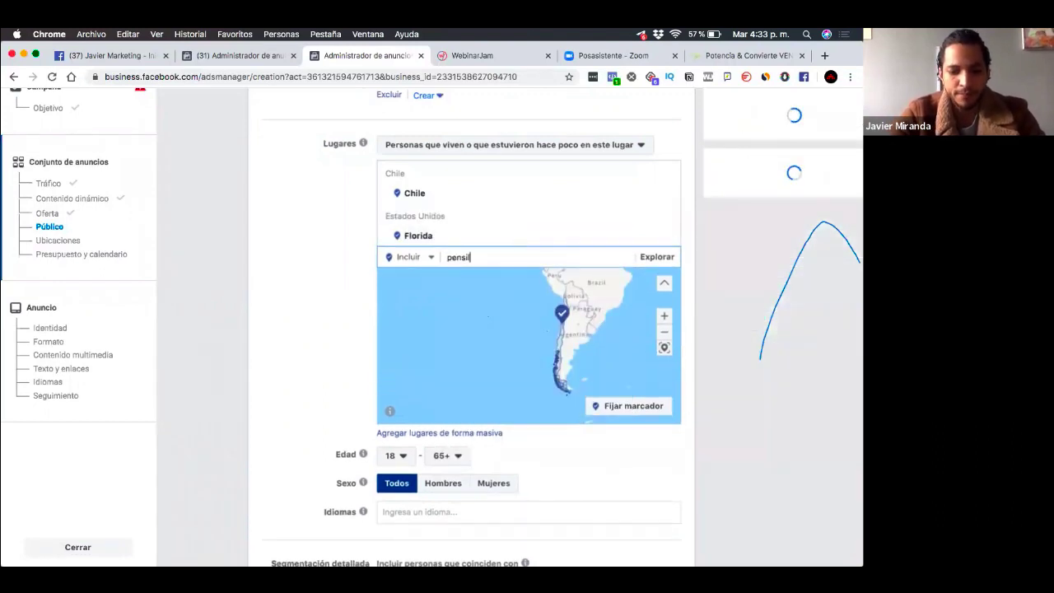
text(vani)
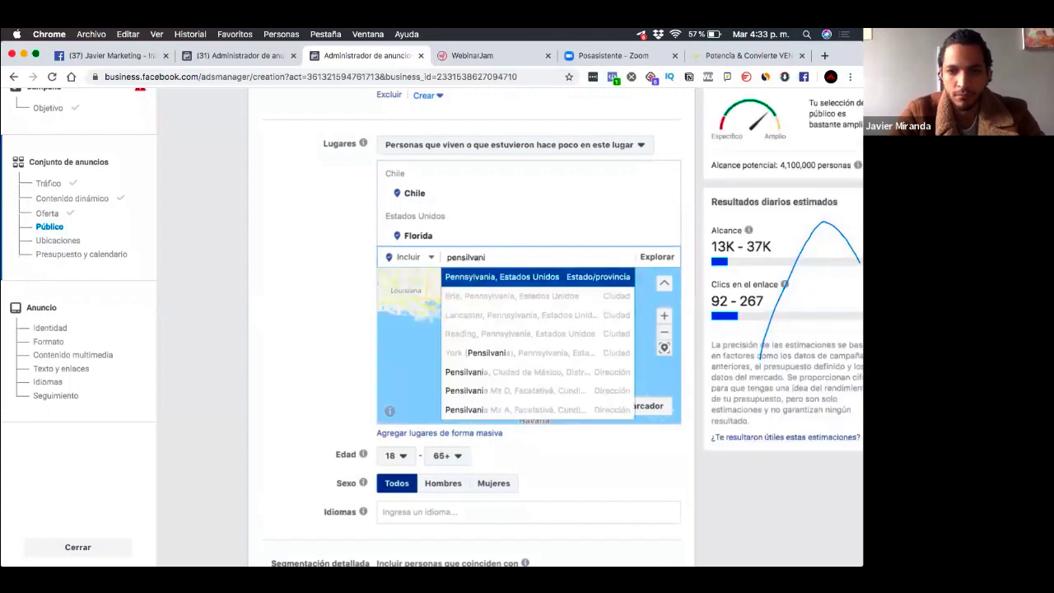
click(495, 280)
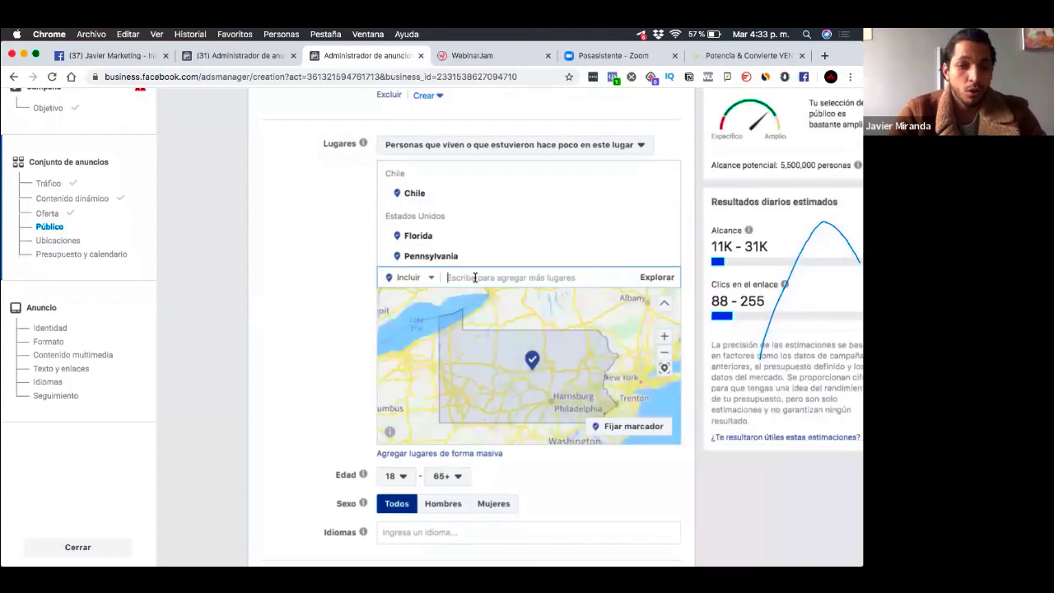
Include the US state of California in the audience's locations and remove Chile.
text(cali)
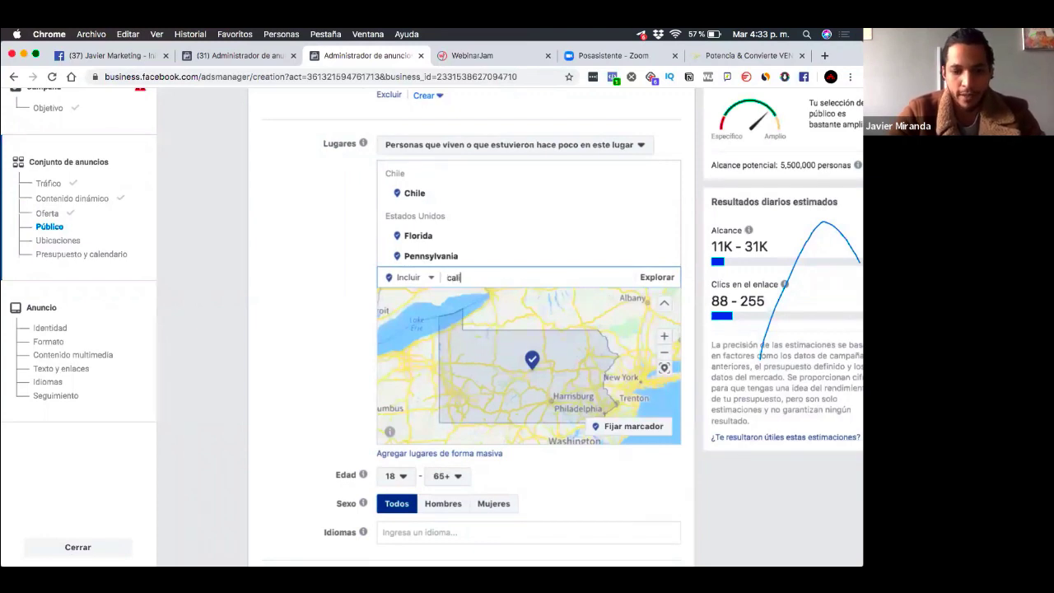
text(forni)
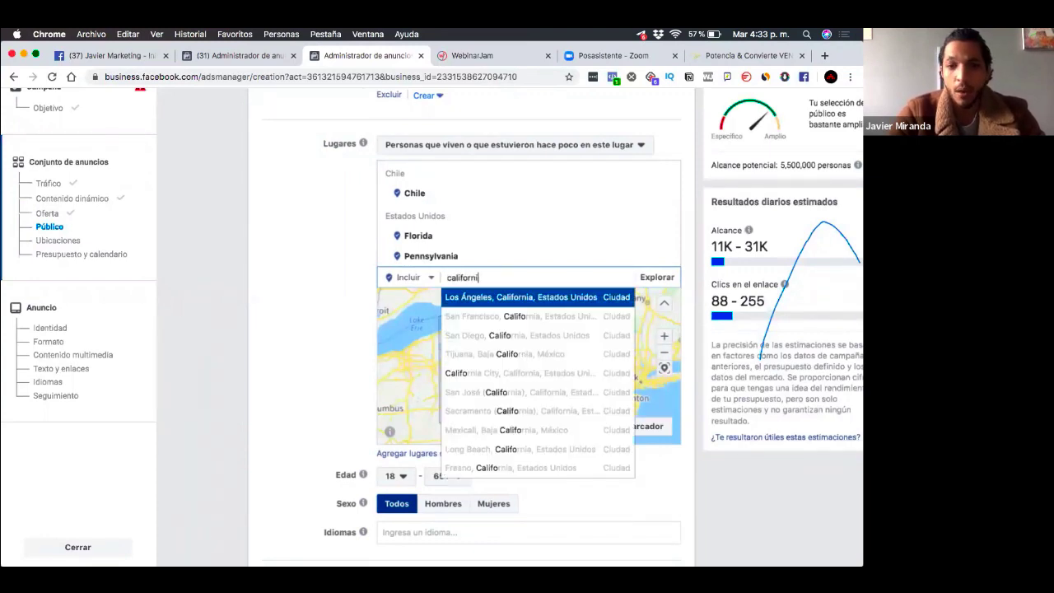
text(o)
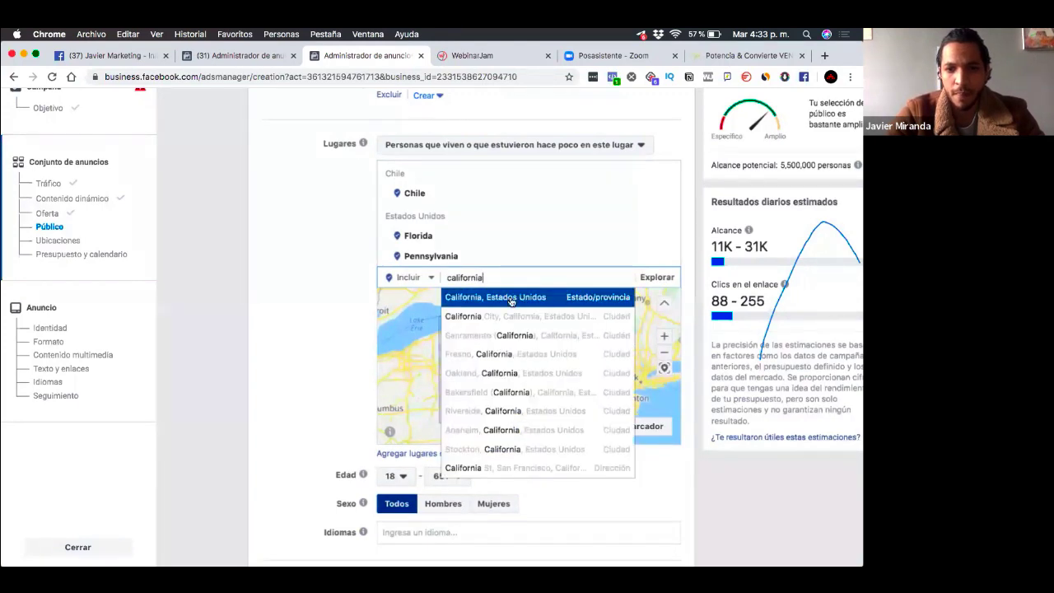
click(513, 302)
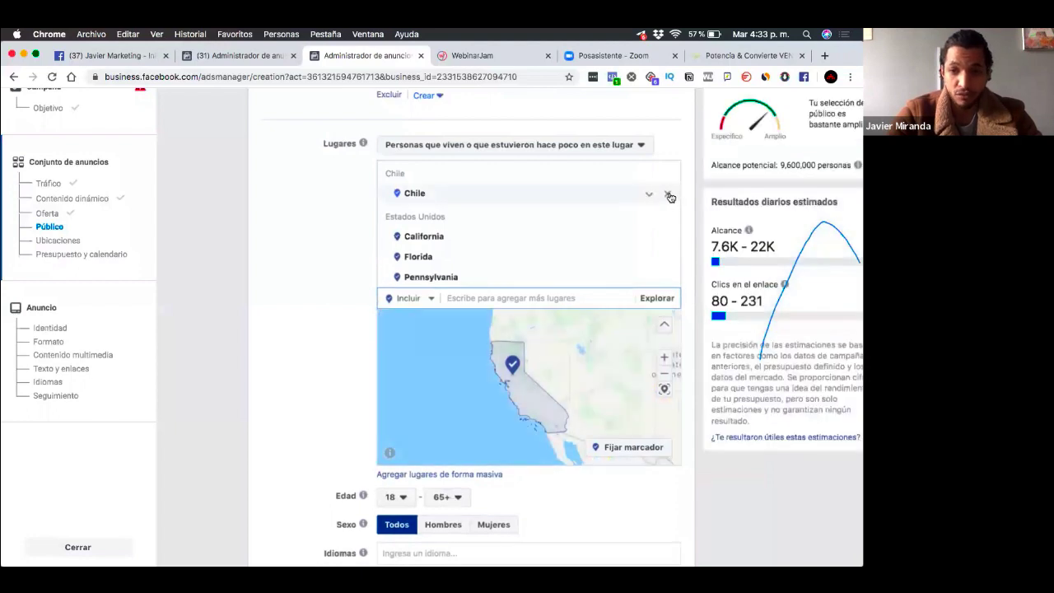
click(668, 195)
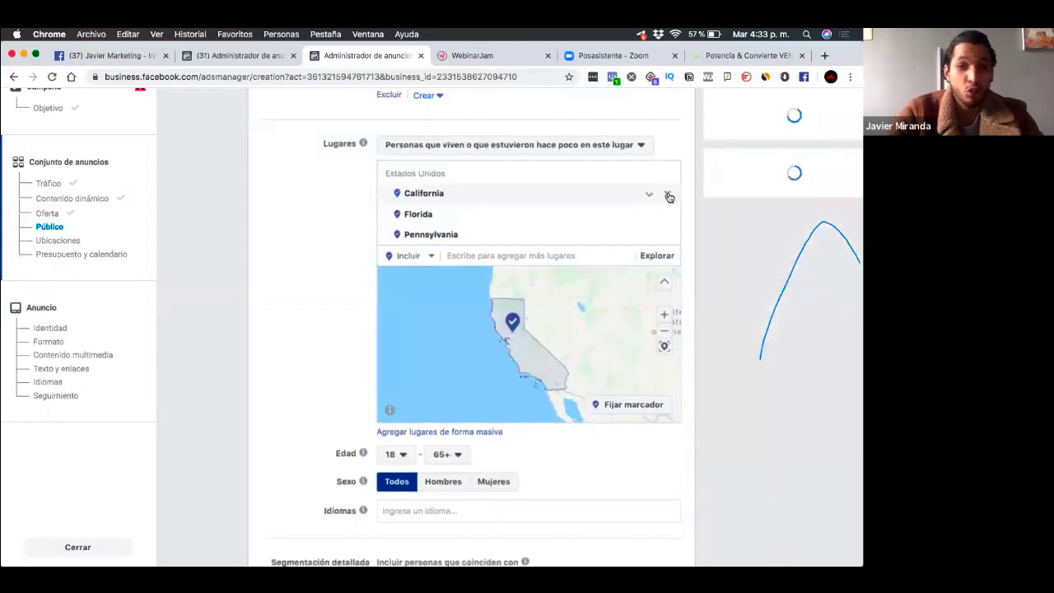
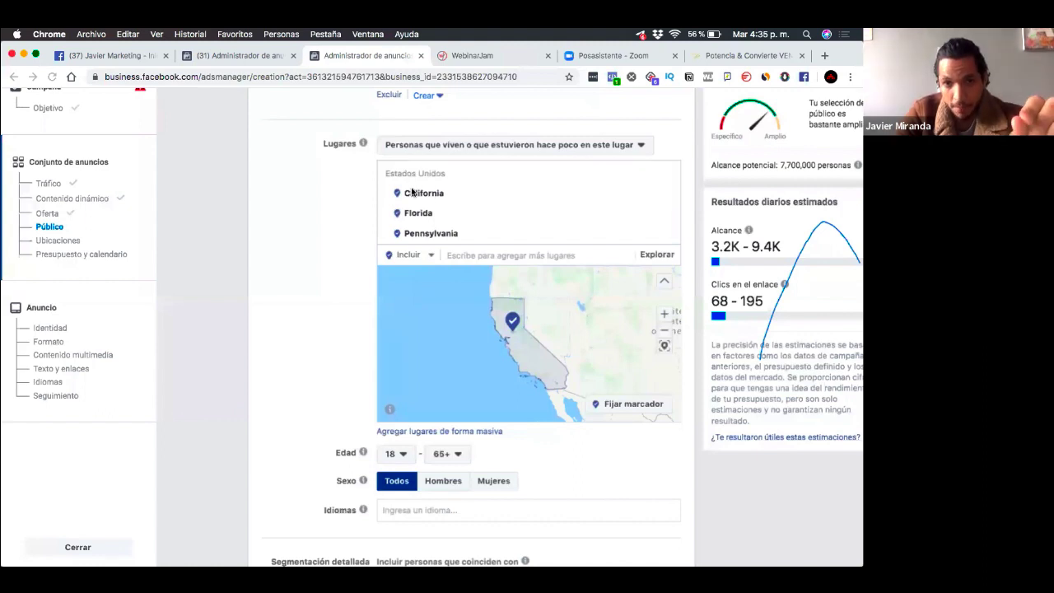
Include the US state of Texas in the audience's locations.
click(501, 252)
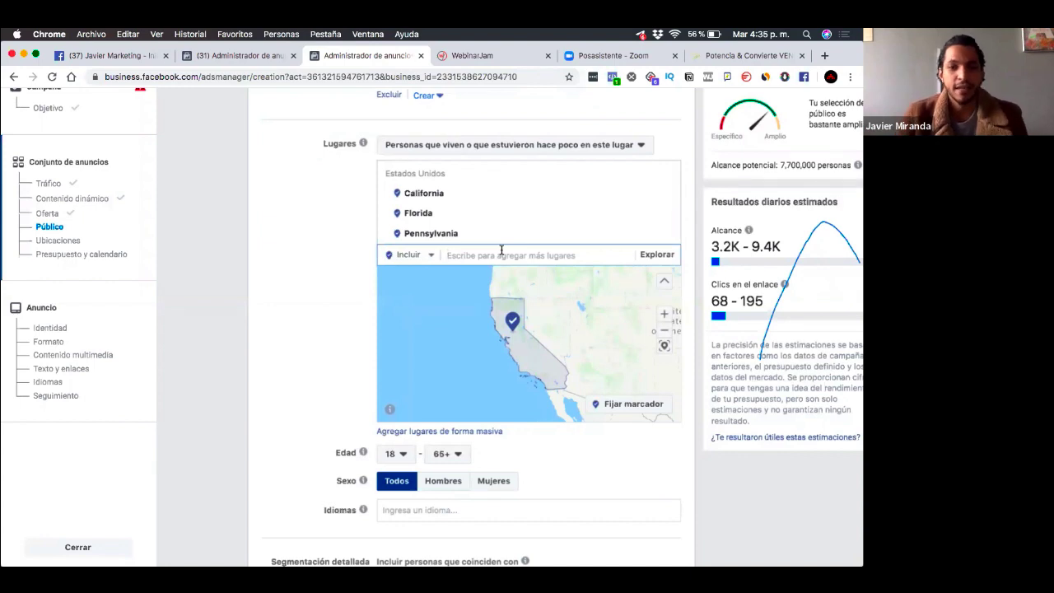
text(te)
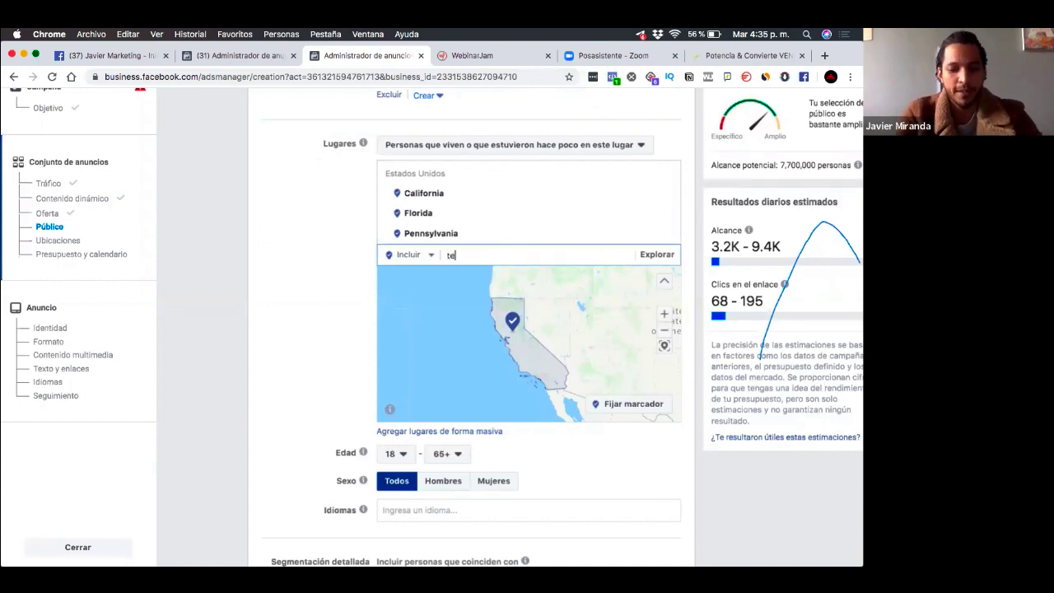
text(xa)
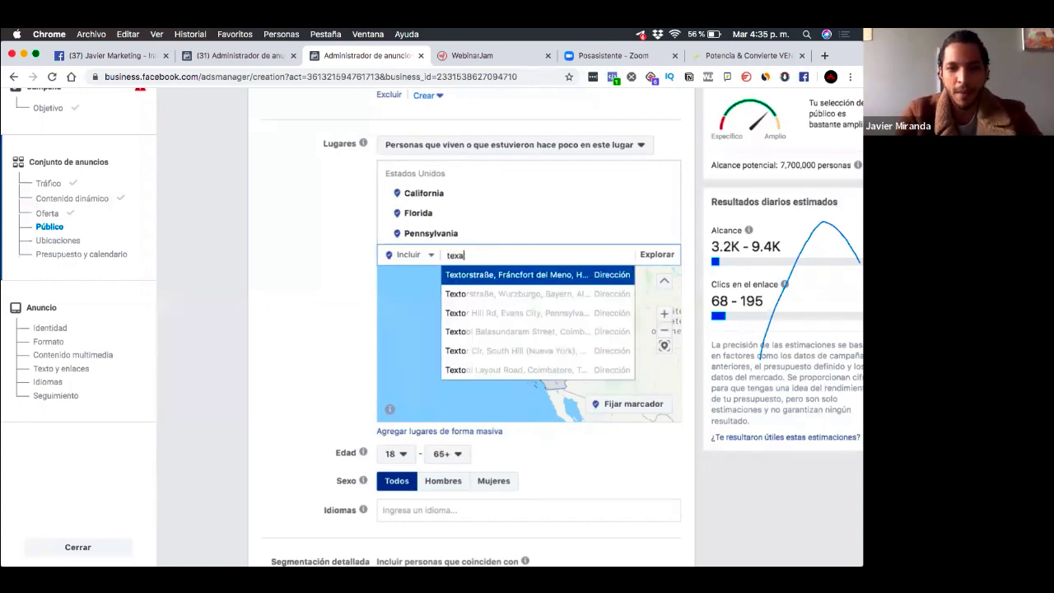
text(s)
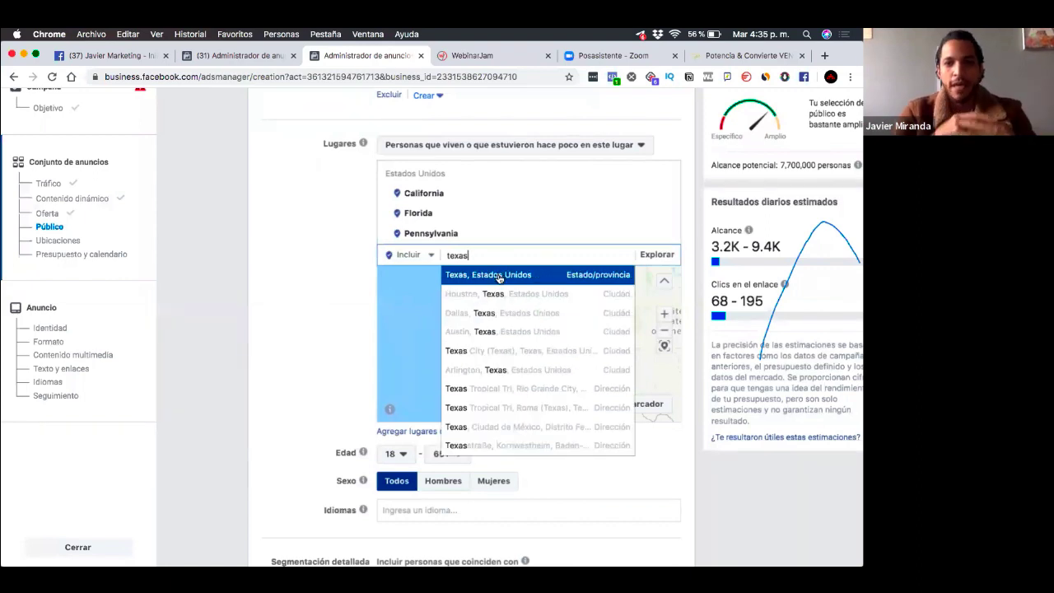
click(499, 277)
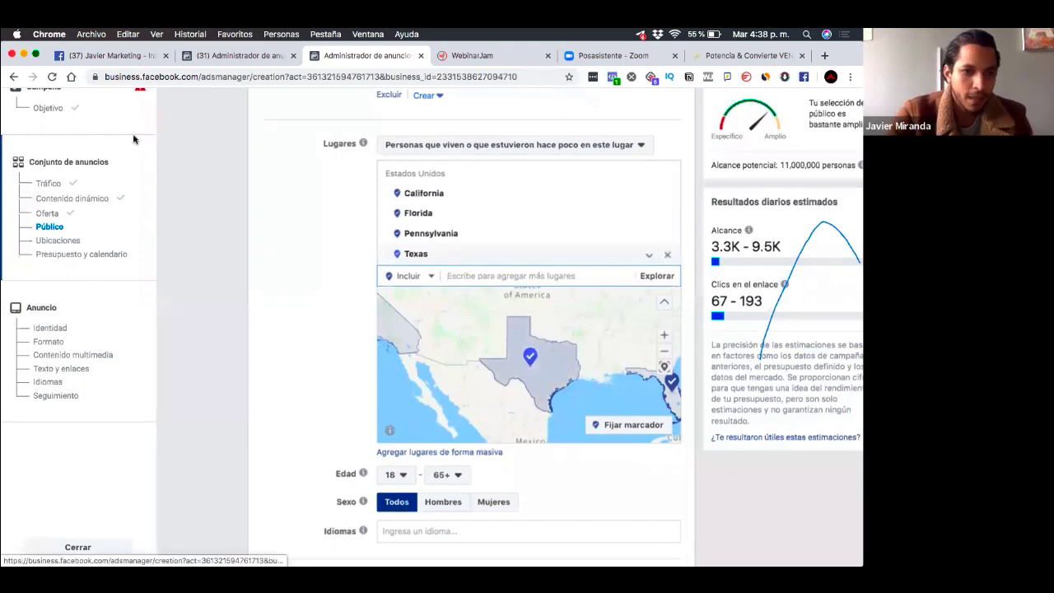
scroll(91, 214, right, 3)
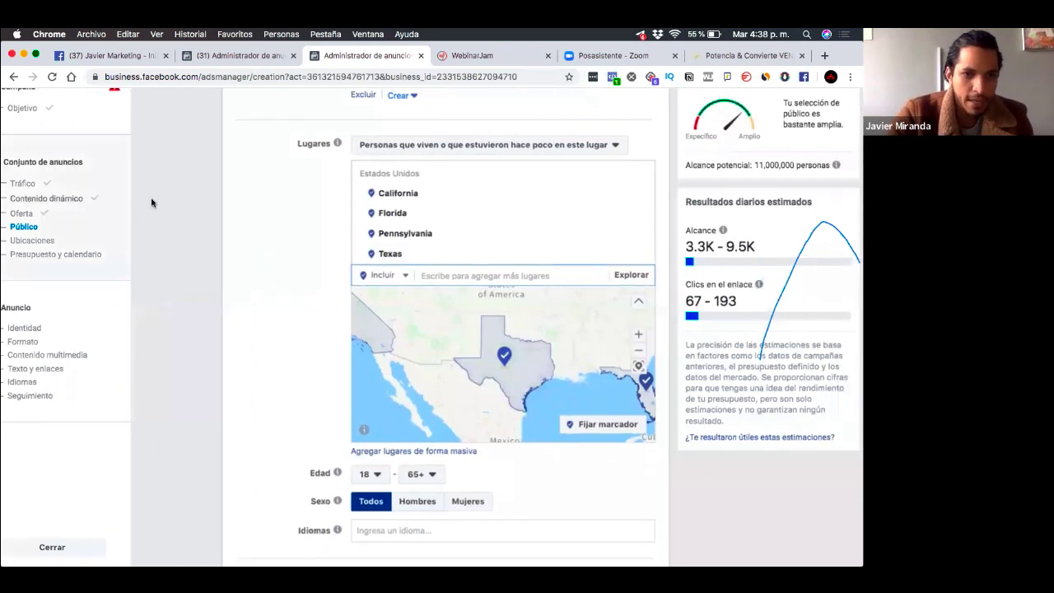
scroll(157, 203, left, 3)
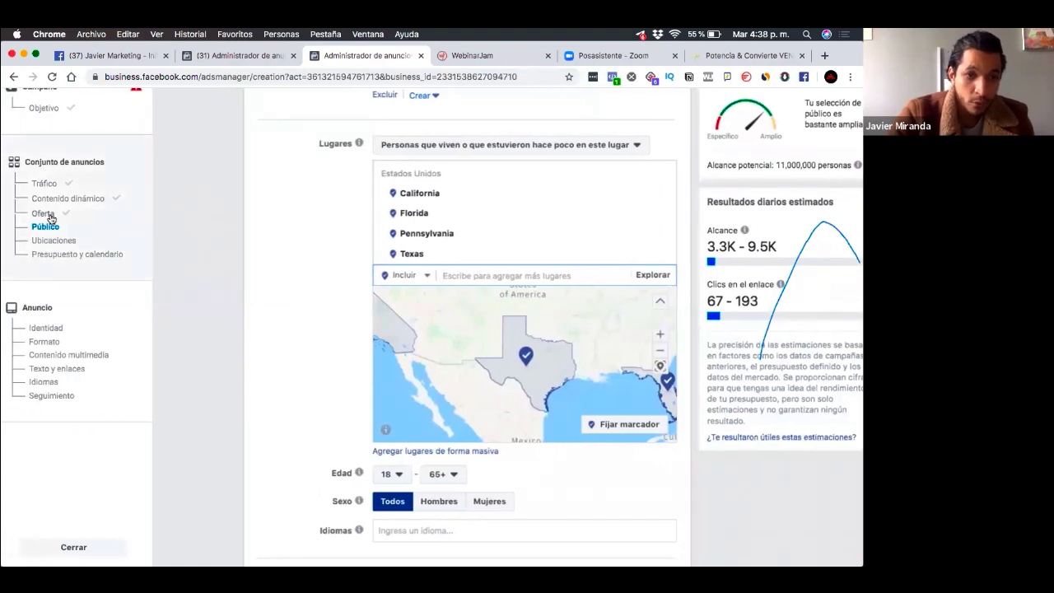
scroll(49, 219, up, 5)
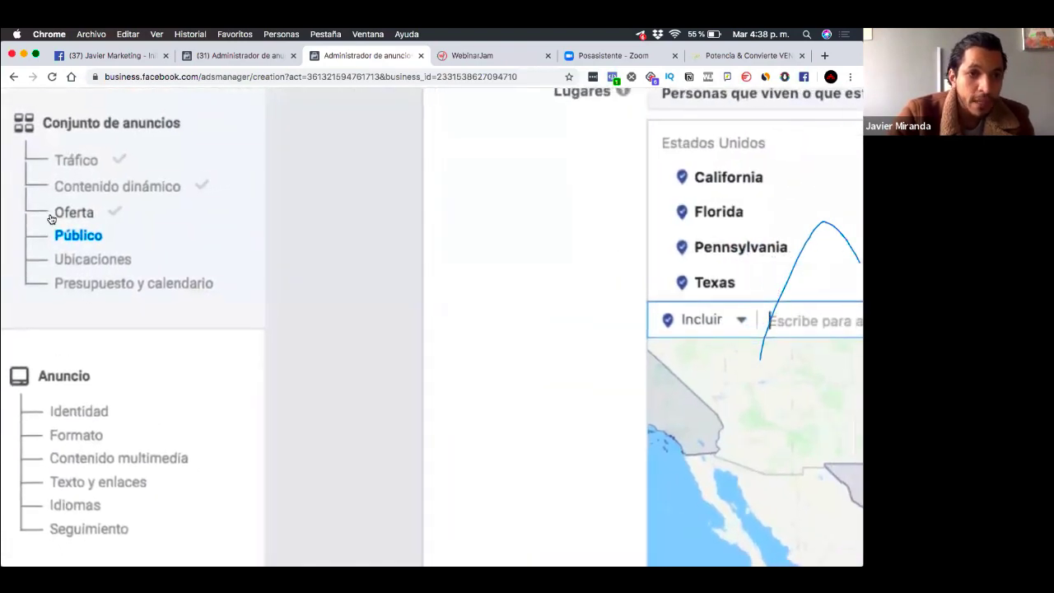
scroll(50, 219, down, 5)
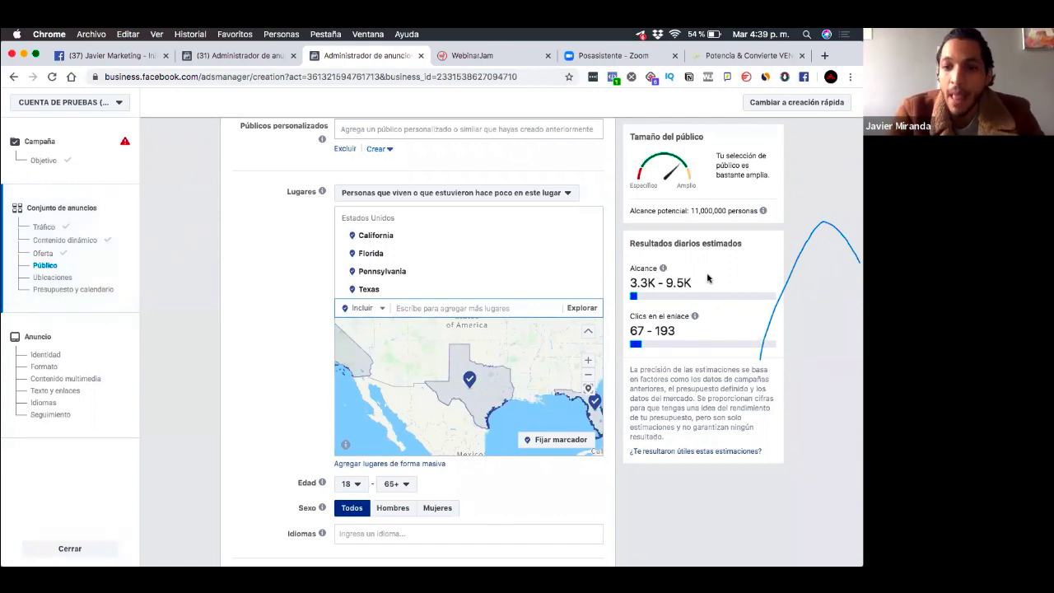
Set the minimum age of the audience to 20.
key(BackSpace)
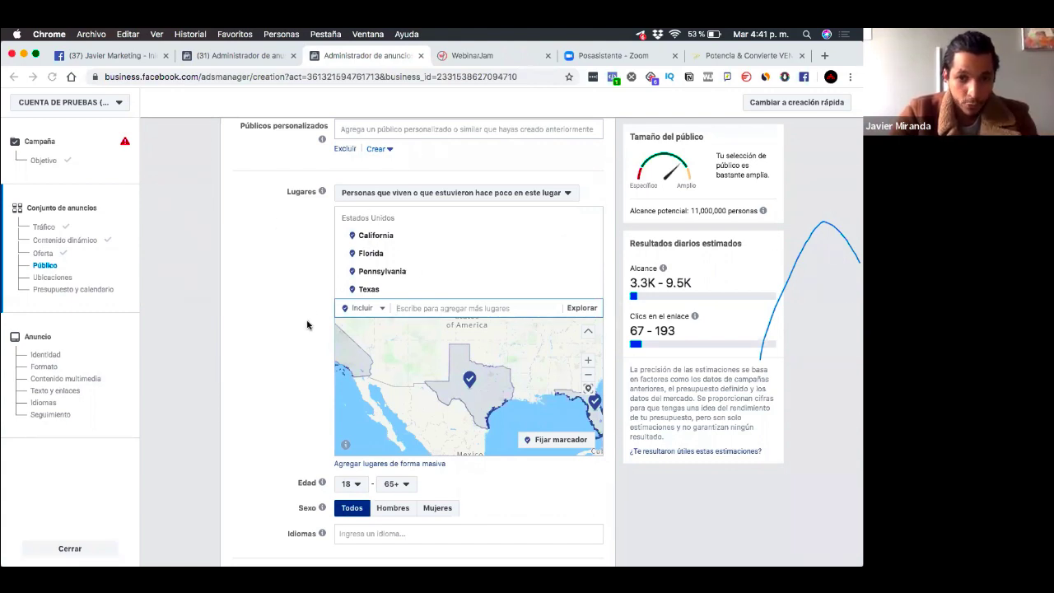
scroll(307, 324, down, 5)
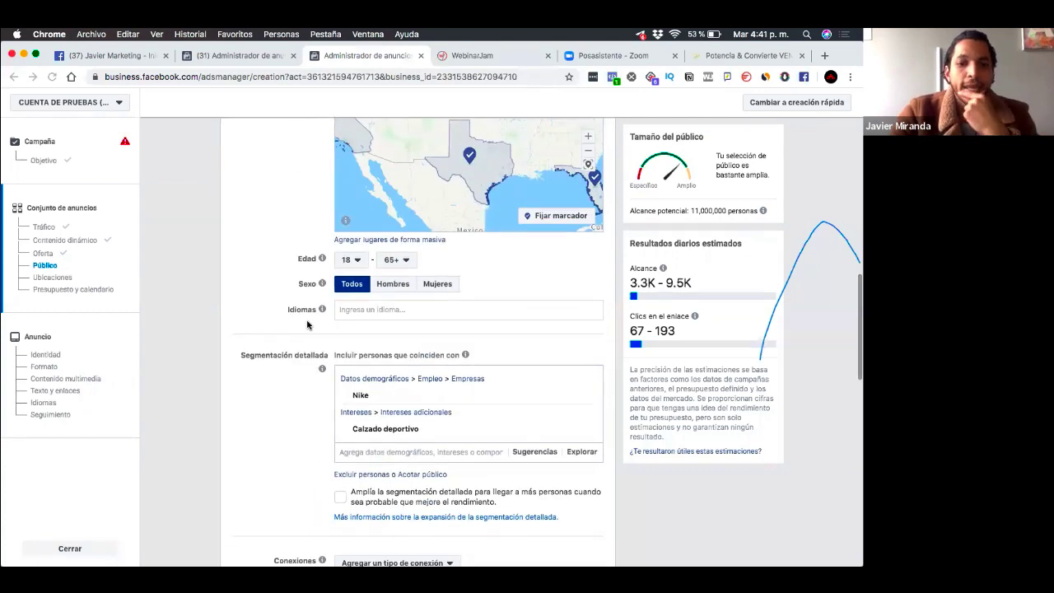
click(428, 340)
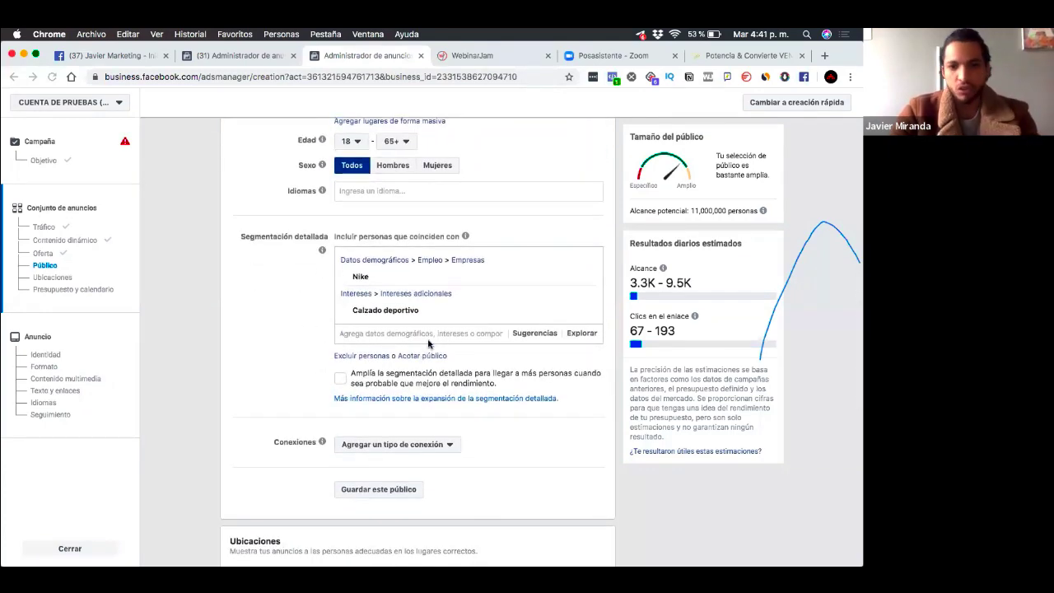
scroll(395, 313, up, 3)
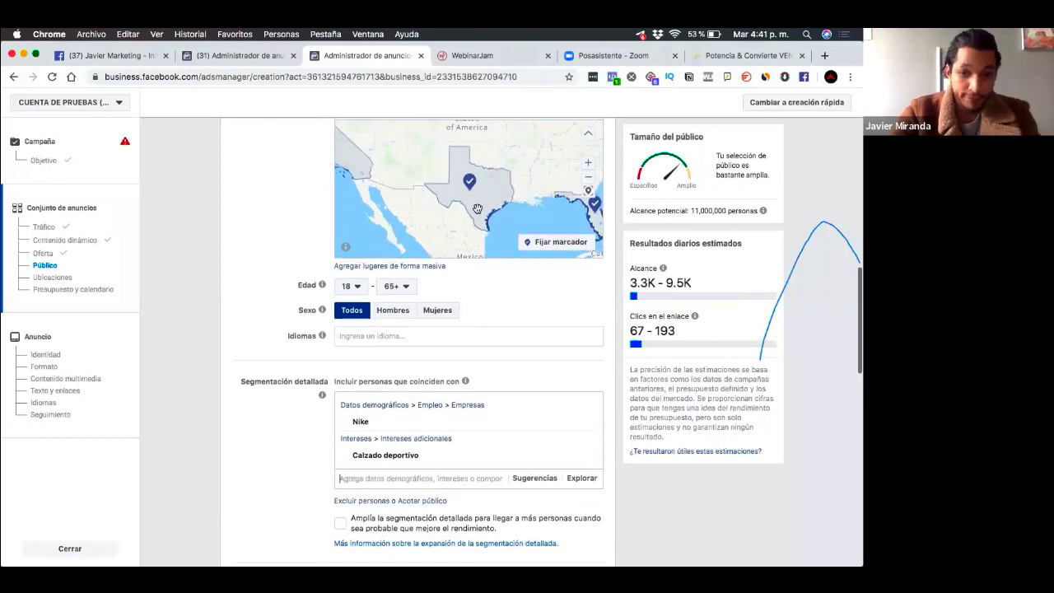
click(356, 288)
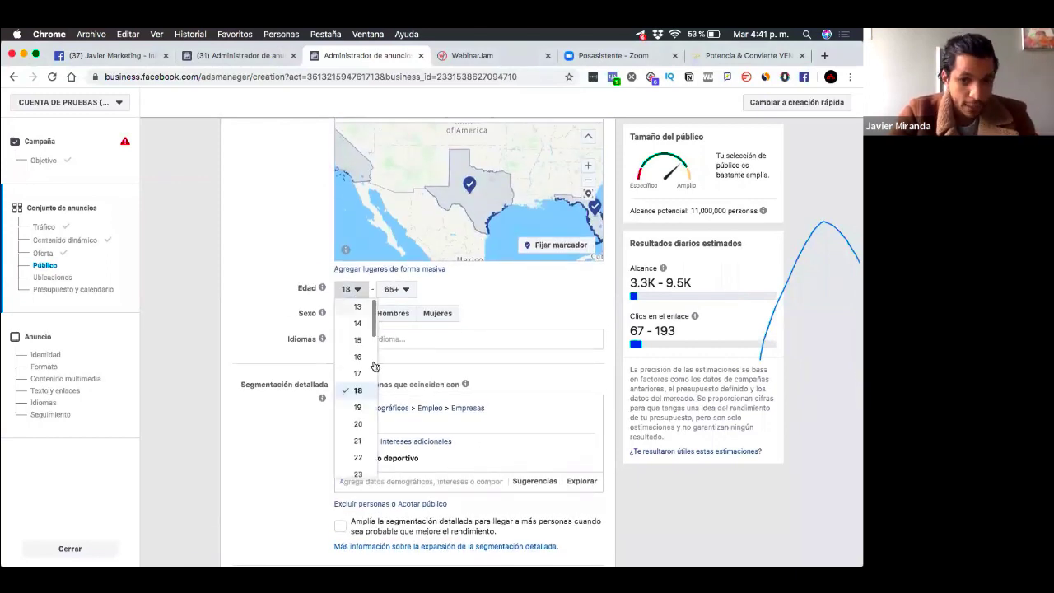
scroll(358, 453, down, 2)
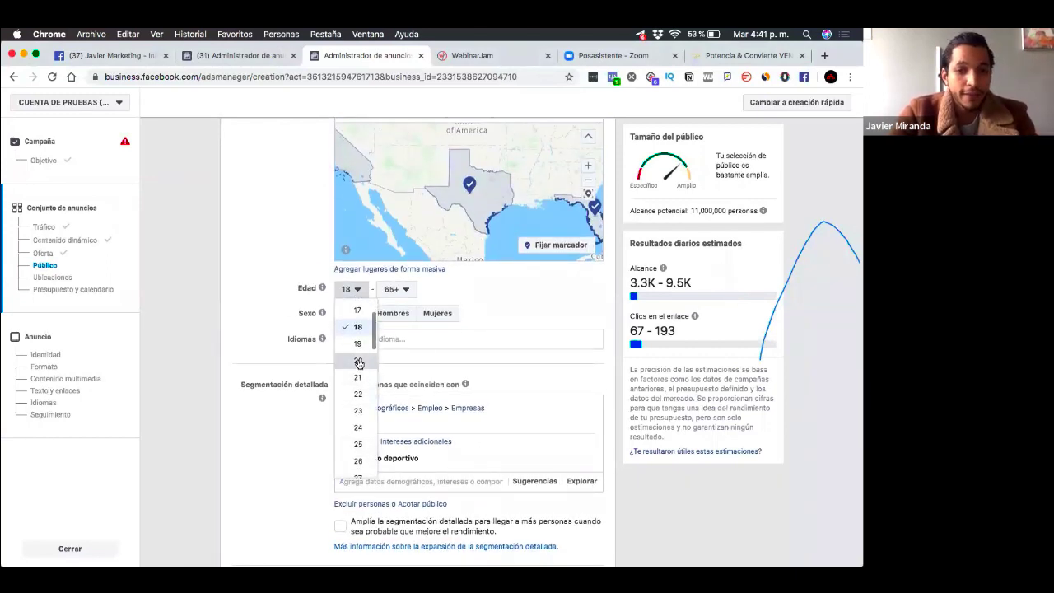
key(Return)
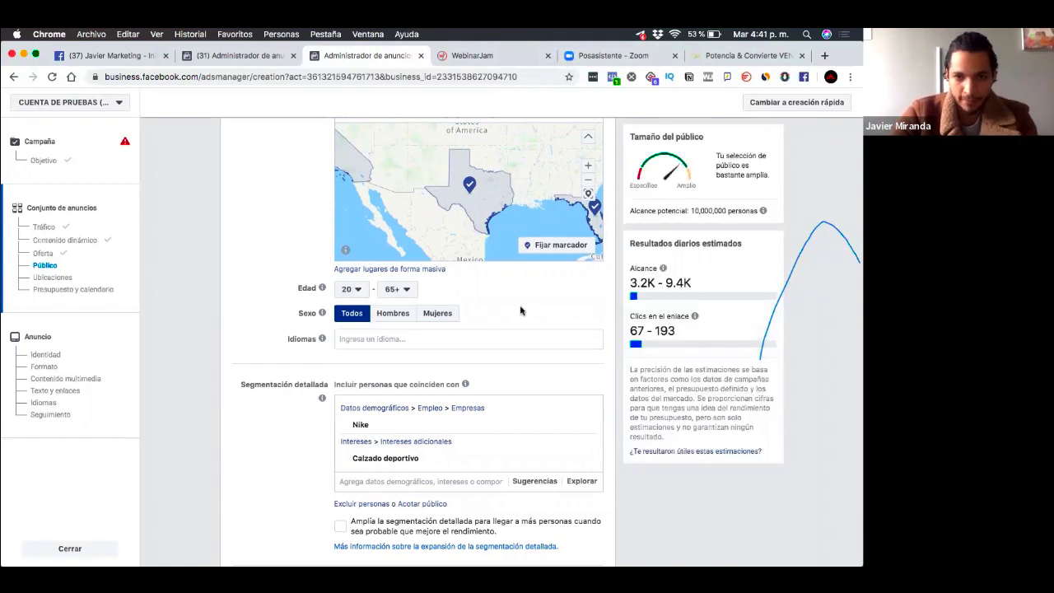
Try limiting the audience's gender to Mujeres, and set it back to Todos.
scroll(520, 310, up, 3)
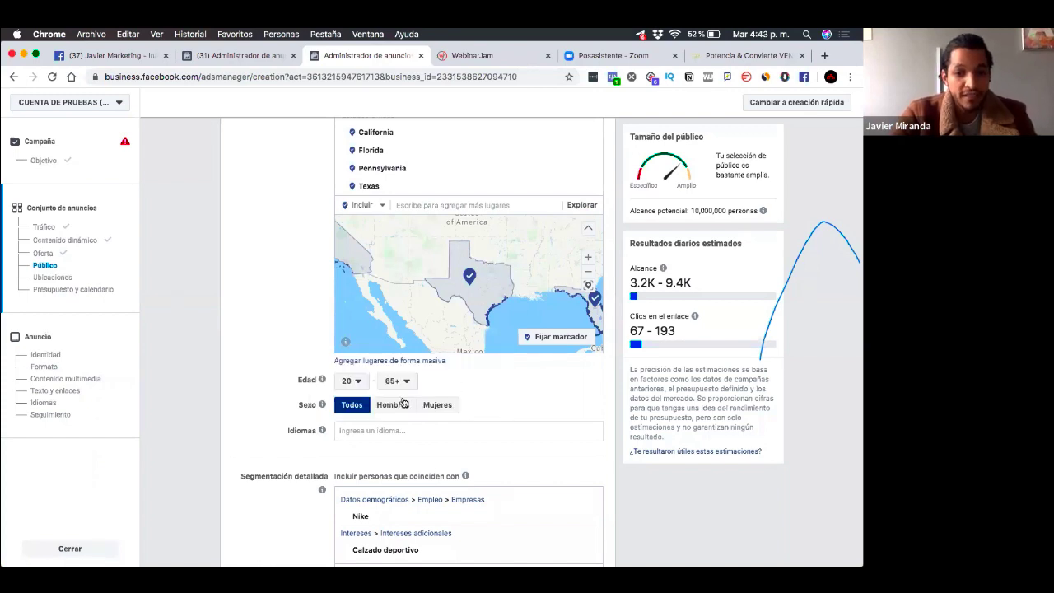
click(455, 407)
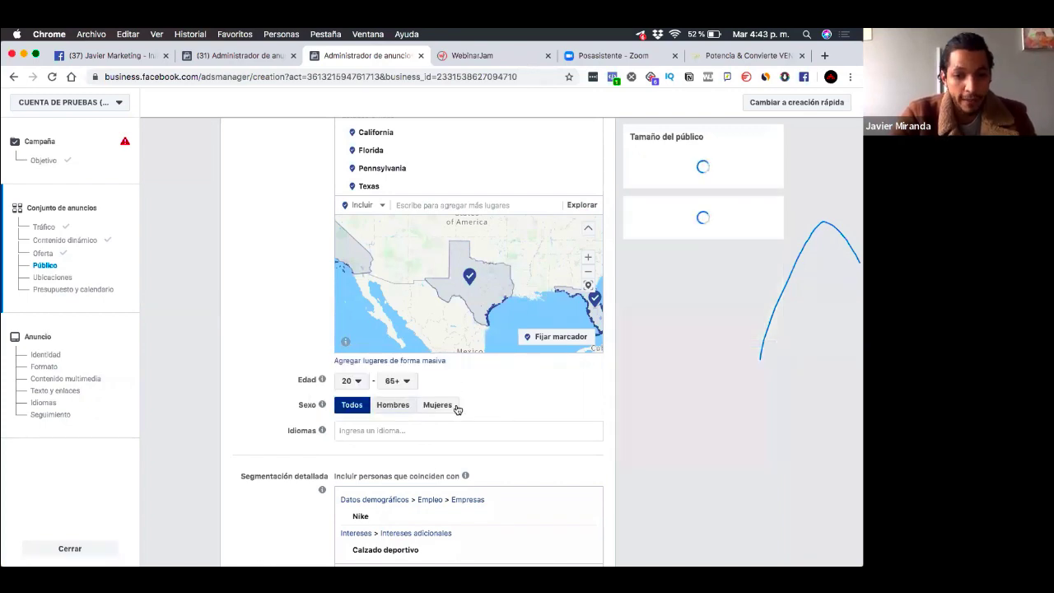
click(352, 412)
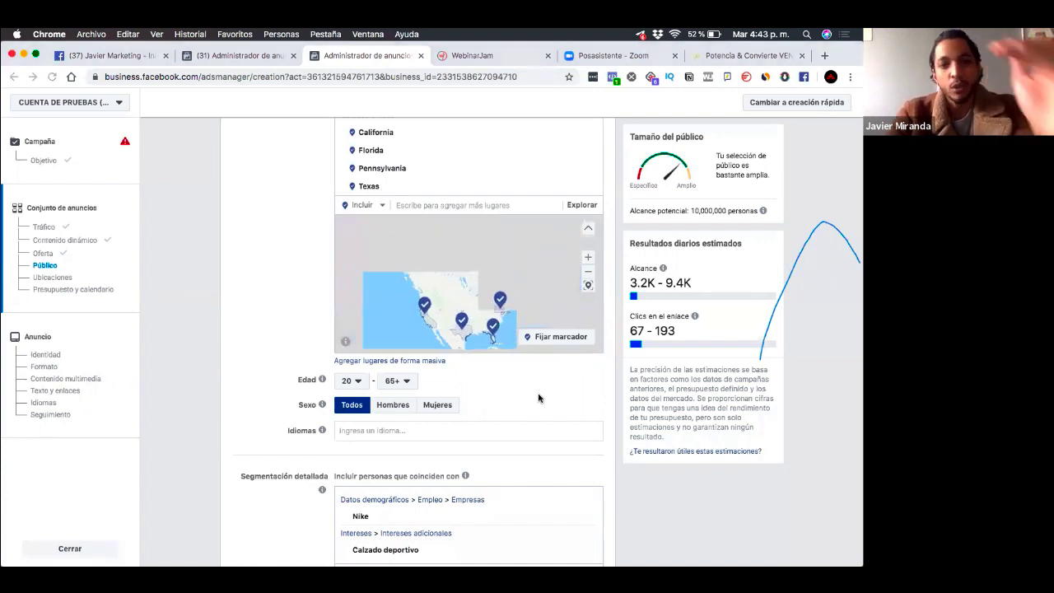
Review the audience's locations, age, gender and detailed targeting settings.
scroll(539, 399, down, 2)
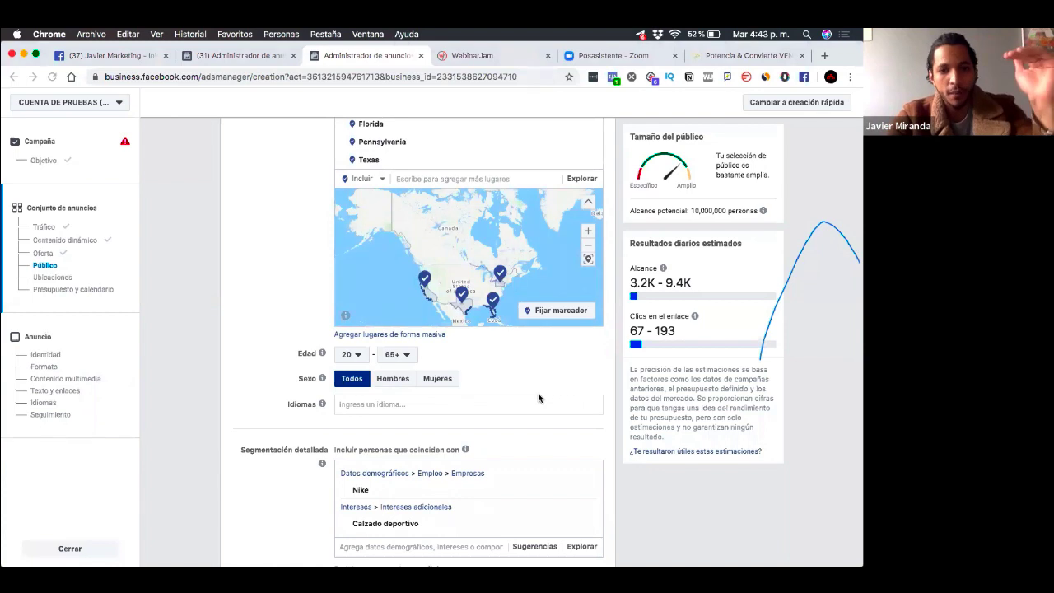
scroll(539, 399, down, 1)
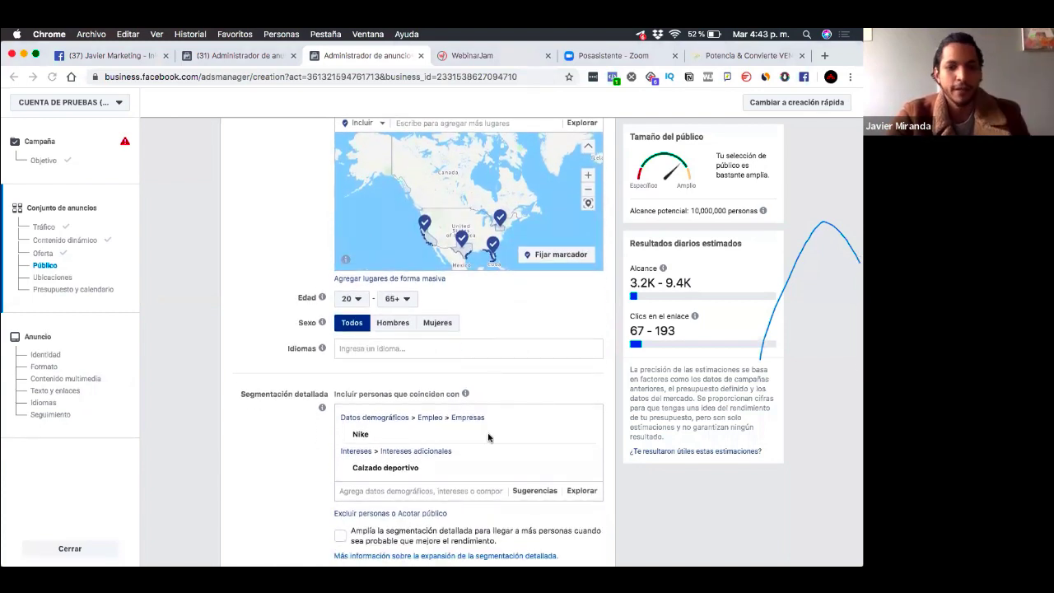
scroll(490, 436, down, 5)
click(426, 344)
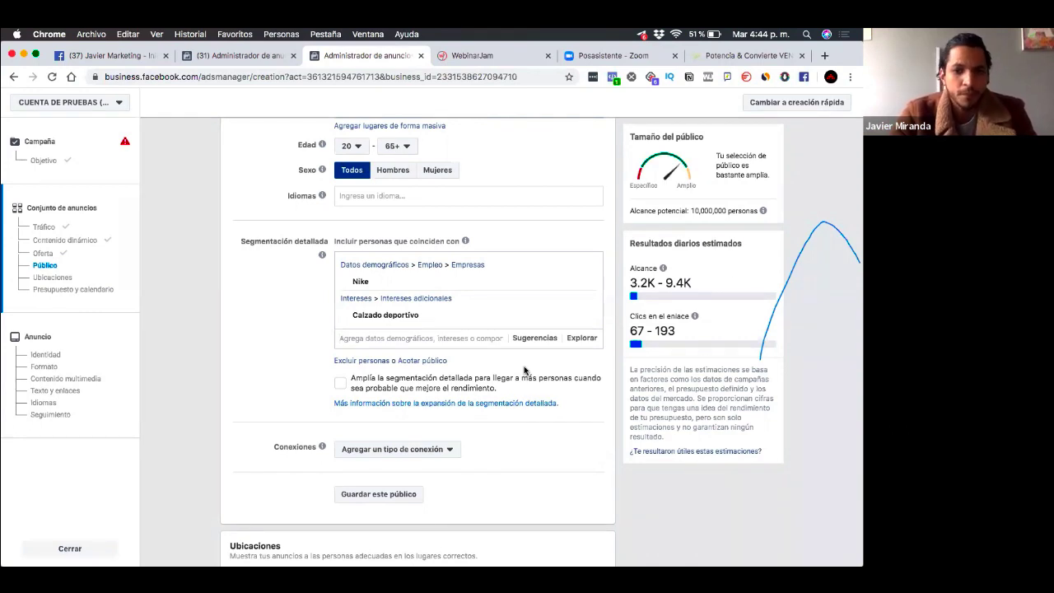
scroll(500, 180, up, 5)
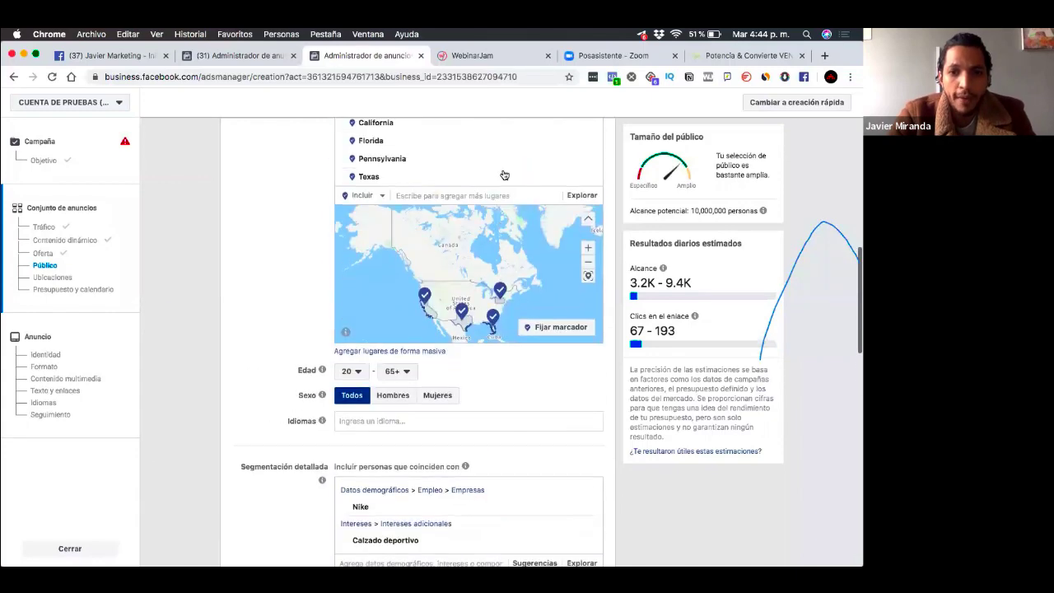
scroll(495, 174, up, 1)
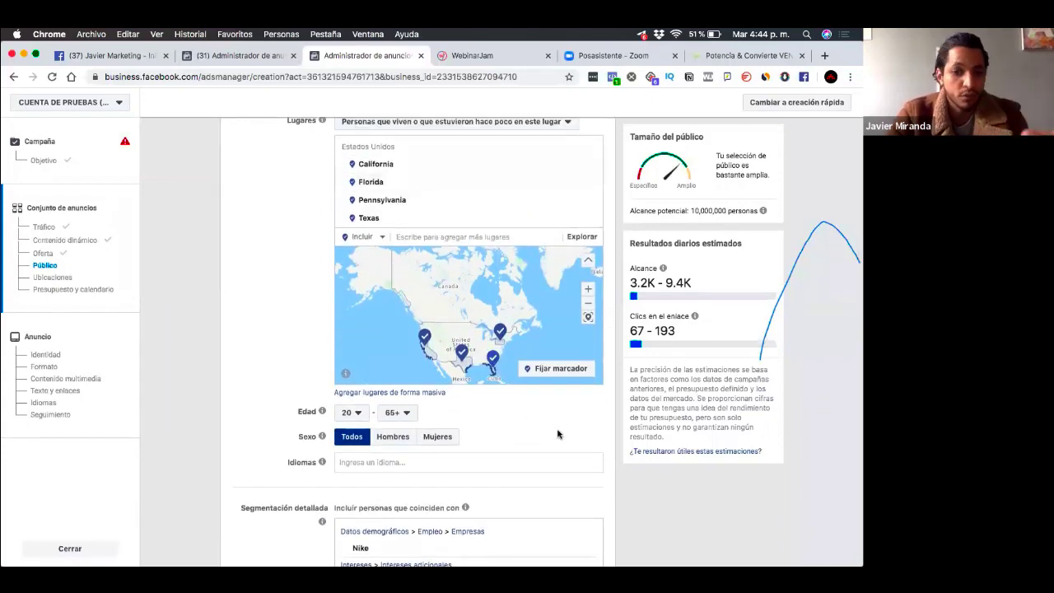
Search the detailed targeting for "viajeros internacionales" and include the travel behaviour Viajeros internacionales frecuentes.
scroll(558, 434, down, 2)
scroll(557, 434, down, 4)
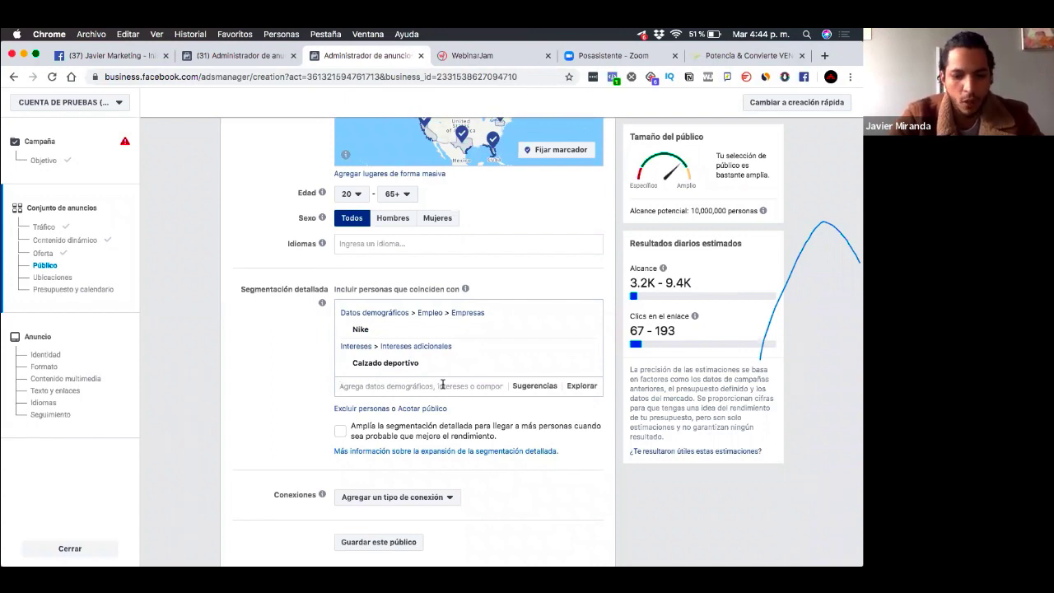
text(viajer)
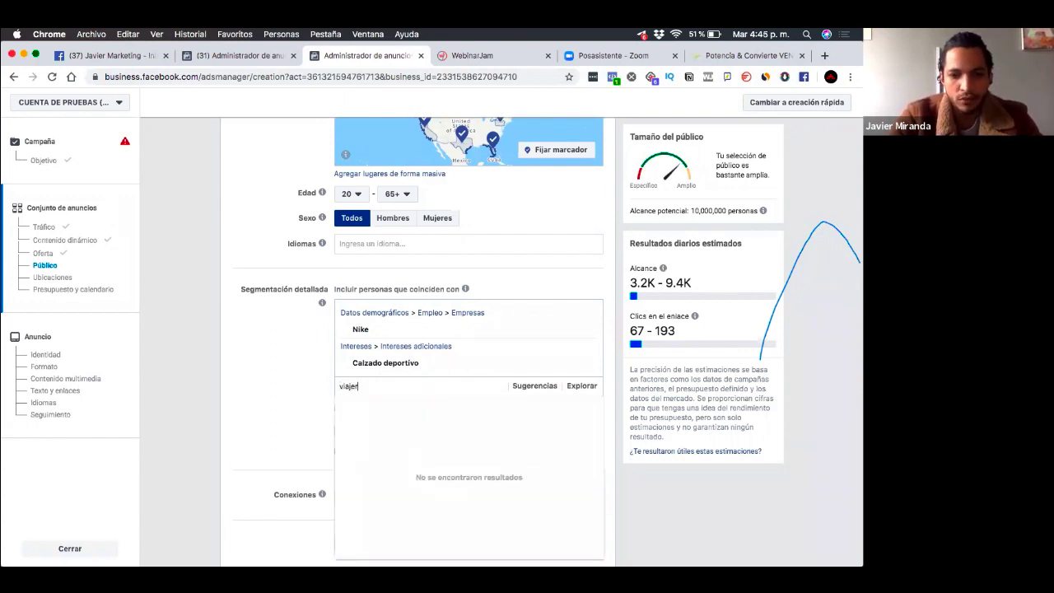
text(os internac)
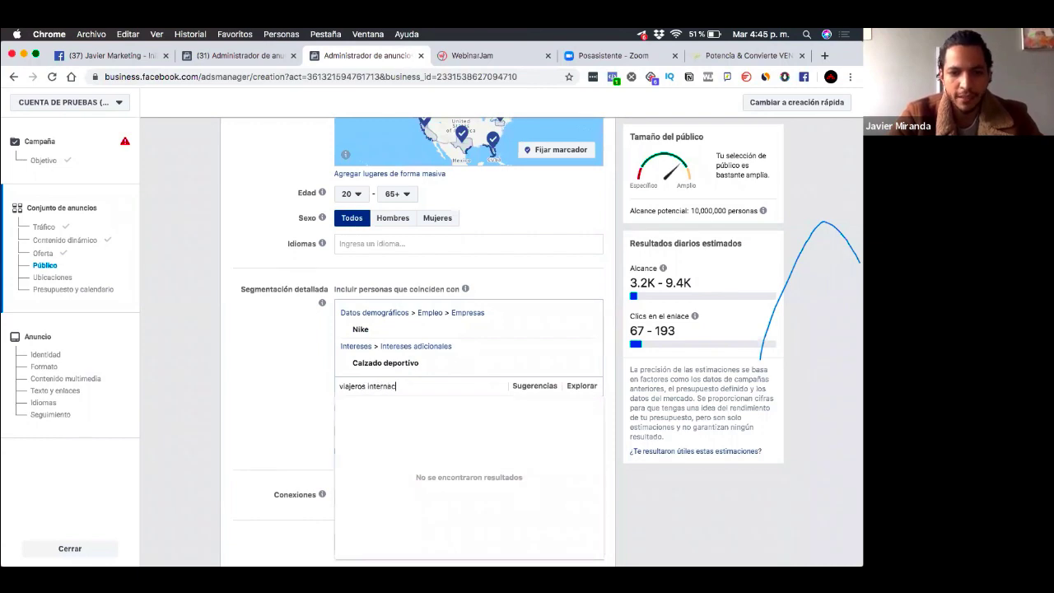
text(ionales)
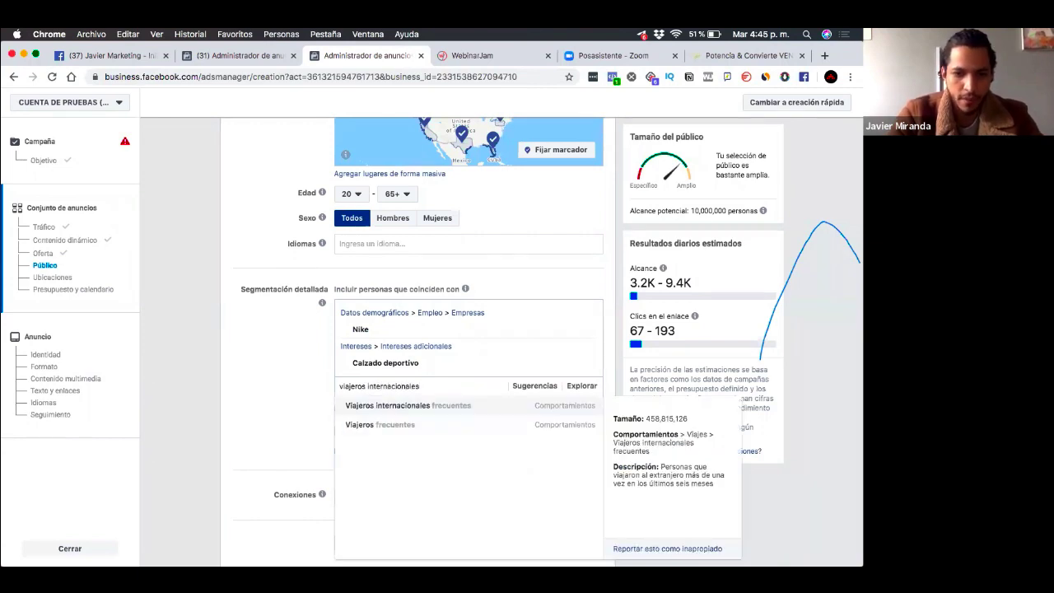
click(473, 415)
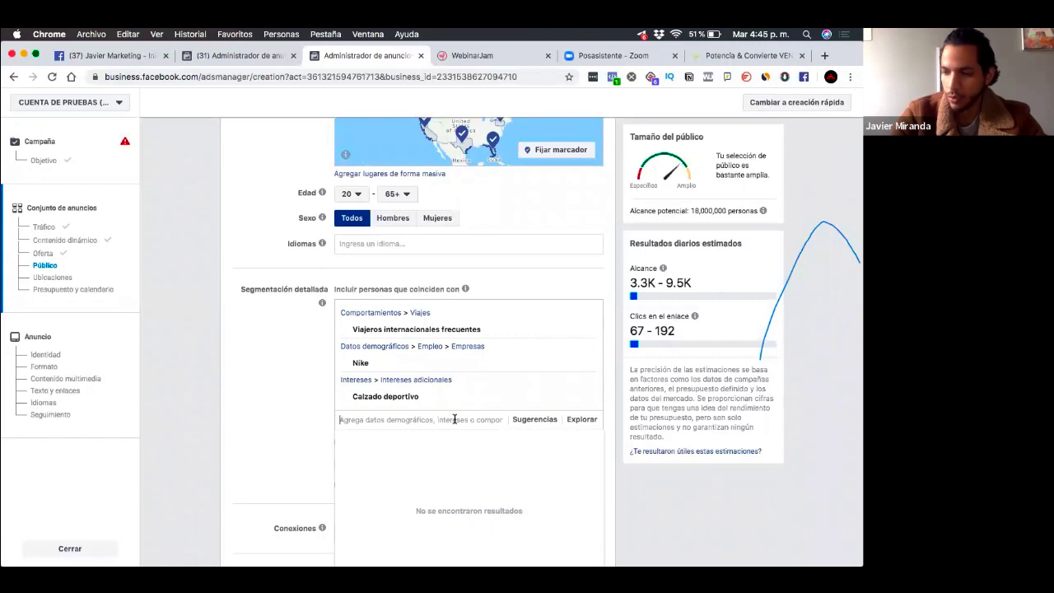
Search the detailed targeting for "personas que prefieren" and include the behaviour Personas que prefieren bienes de un valor alto en Brasil.
text(pers)
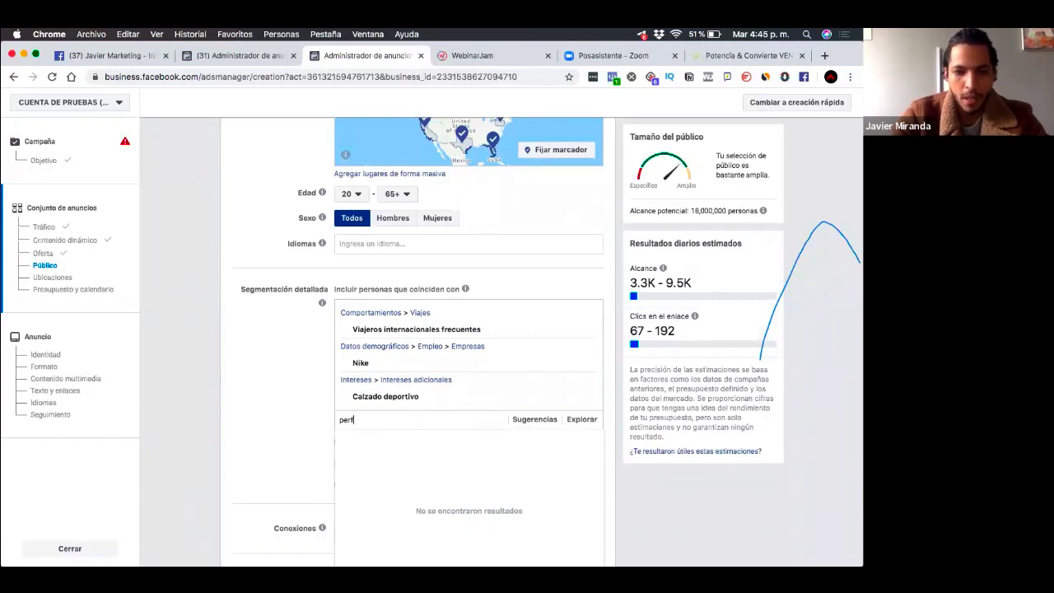
text(onas qu)
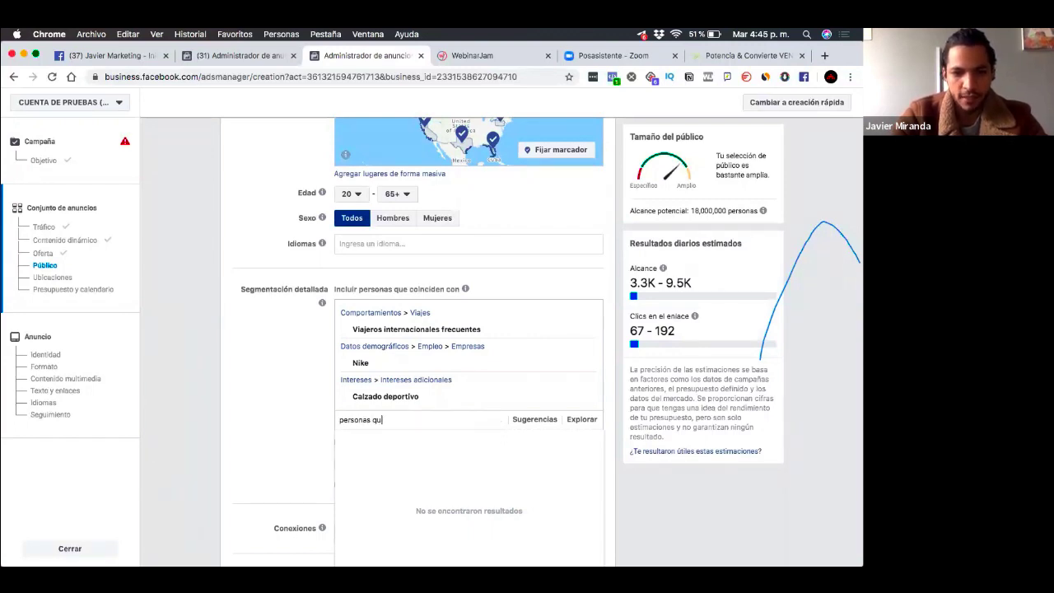
text(e prefieren)
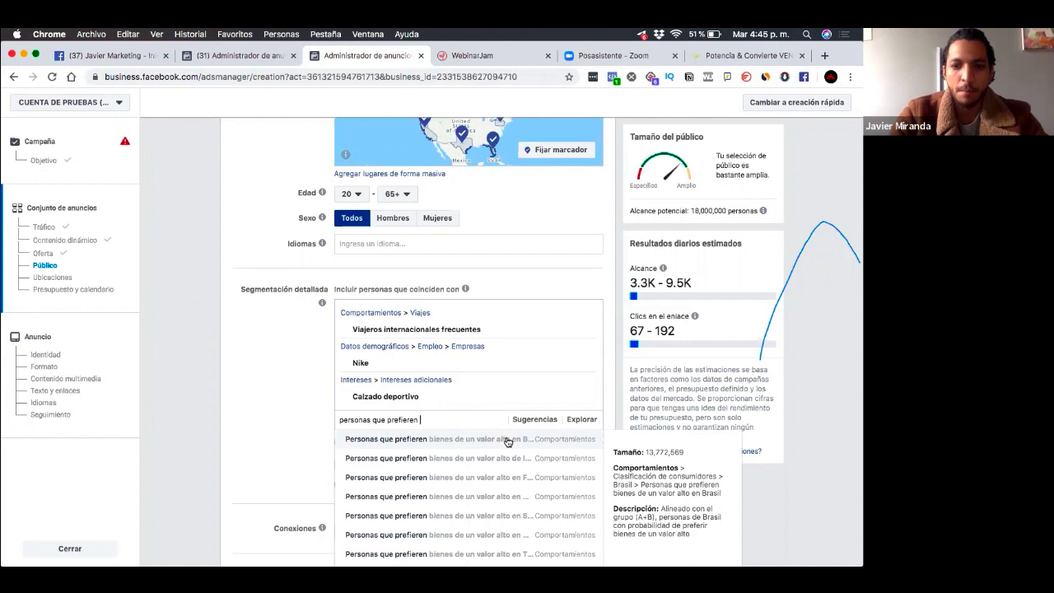
click(507, 440)
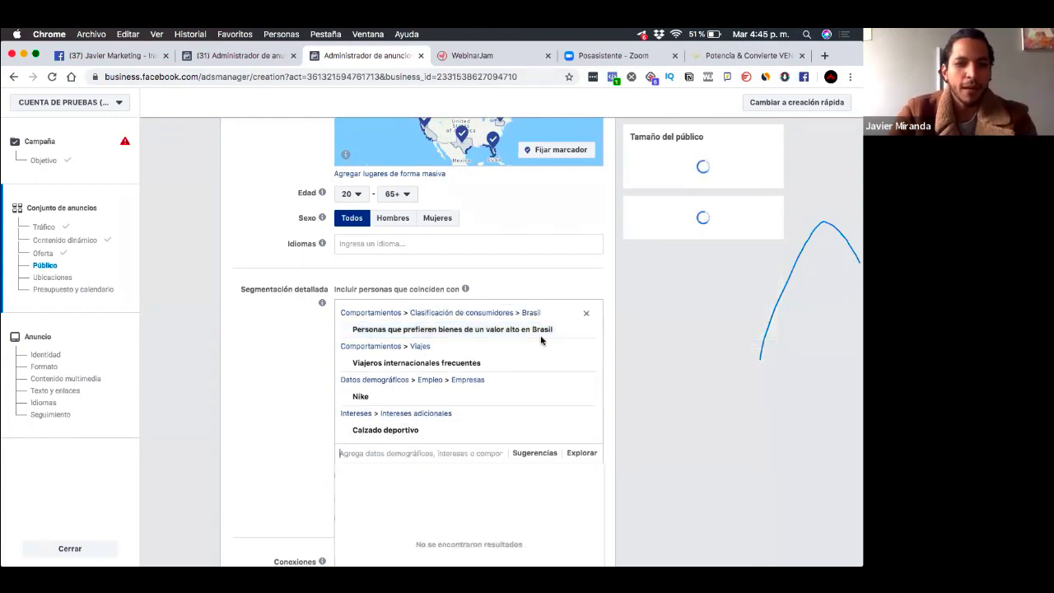
mouse_move(543, 333)
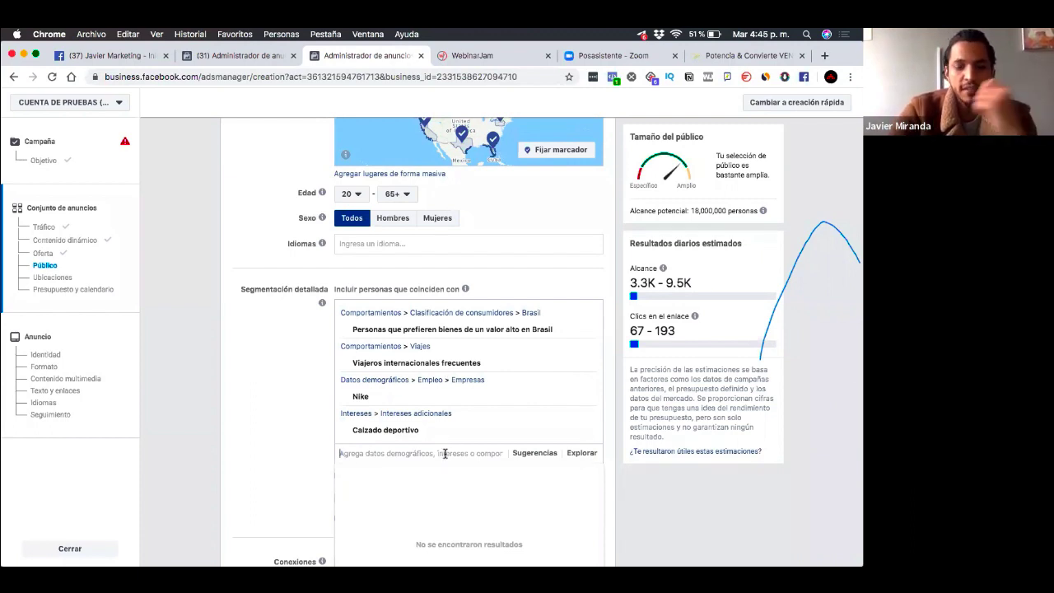
Search for "articulos de lujo", include the interest Artículos de lujo in the detailed targeting and close the suggestions.
text(arti)
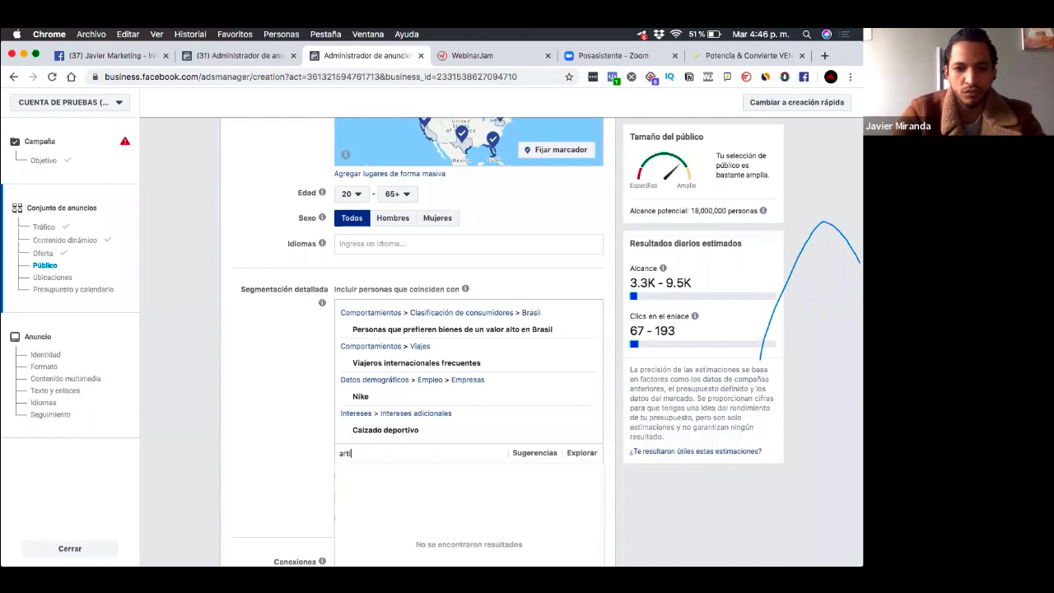
text(culos )
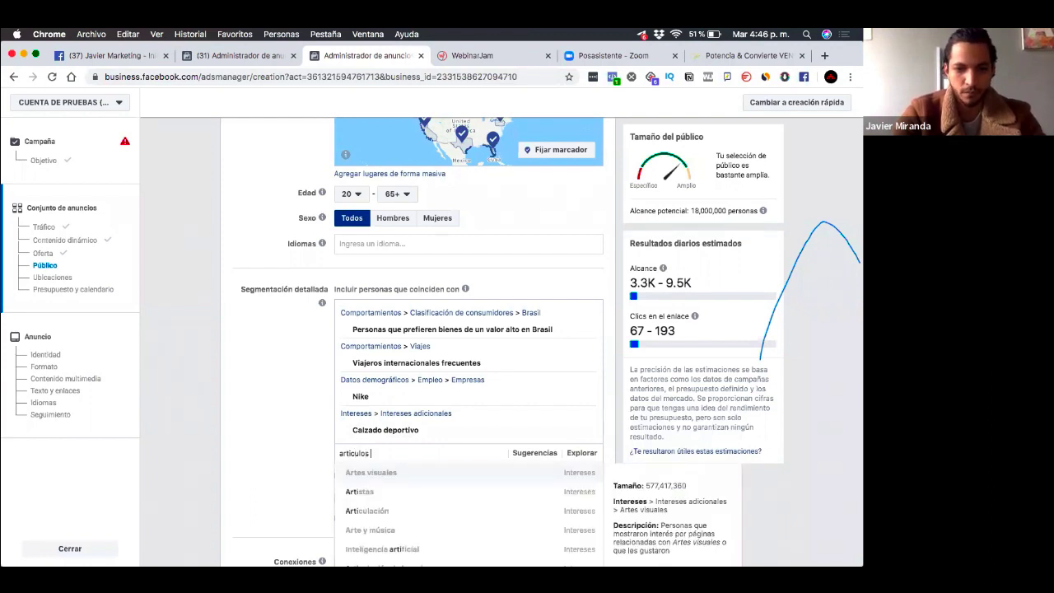
text(de lujo)
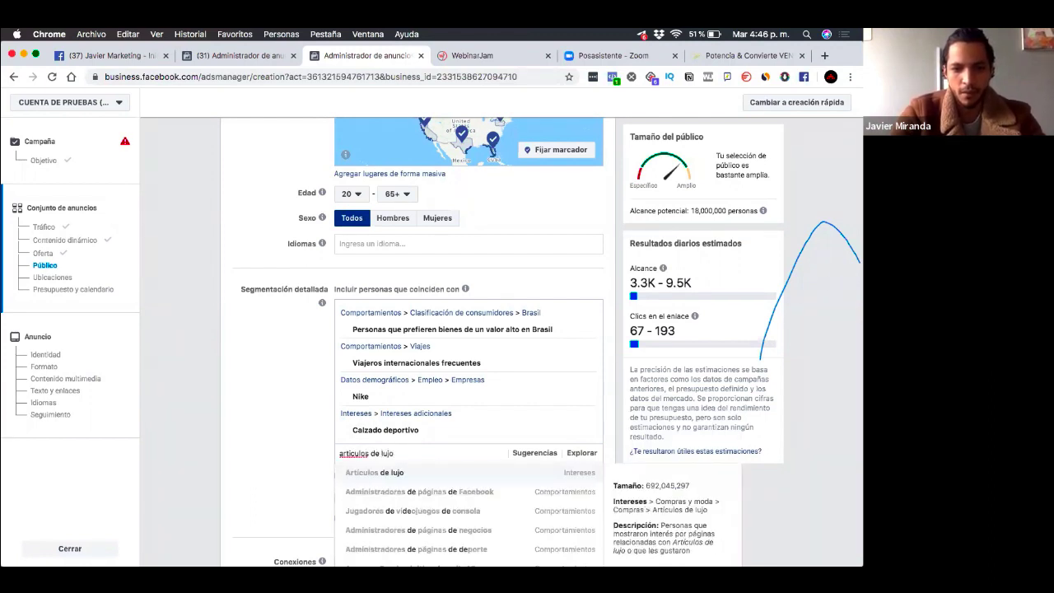
click(436, 481)
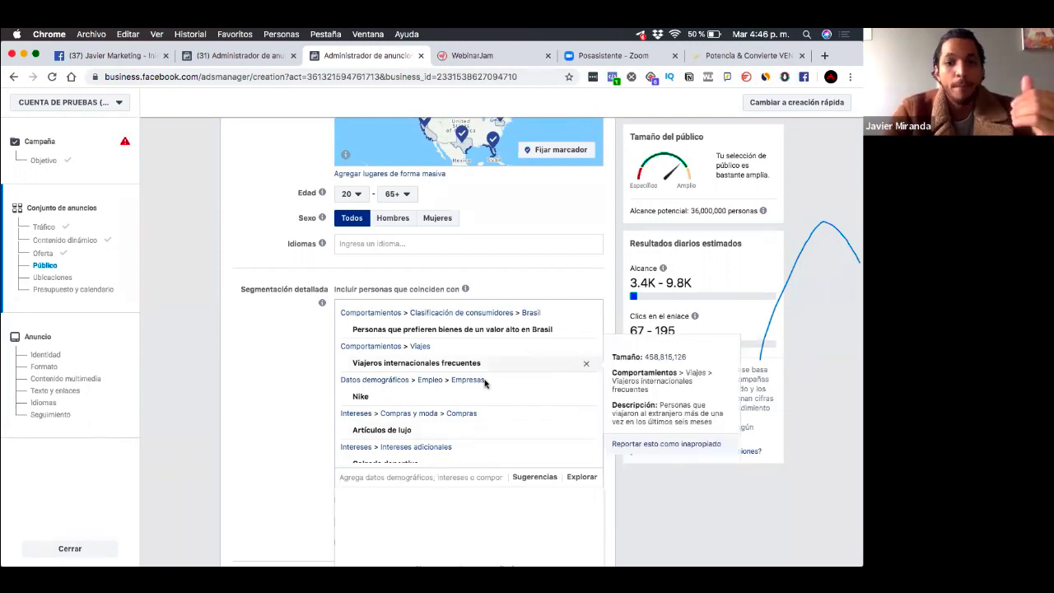
mouse_move(396, 434)
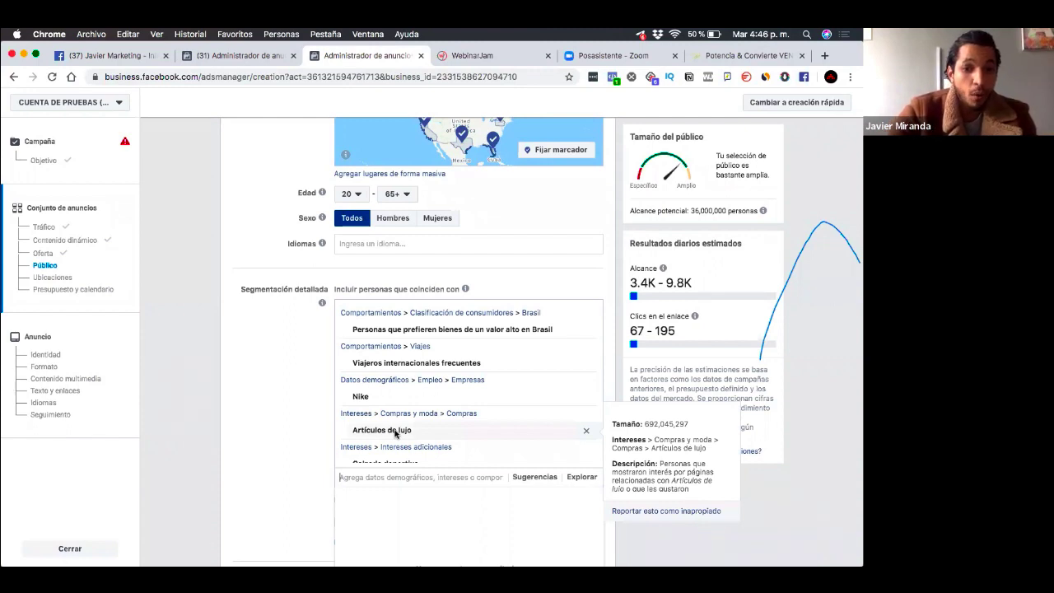
mouse_move(444, 359)
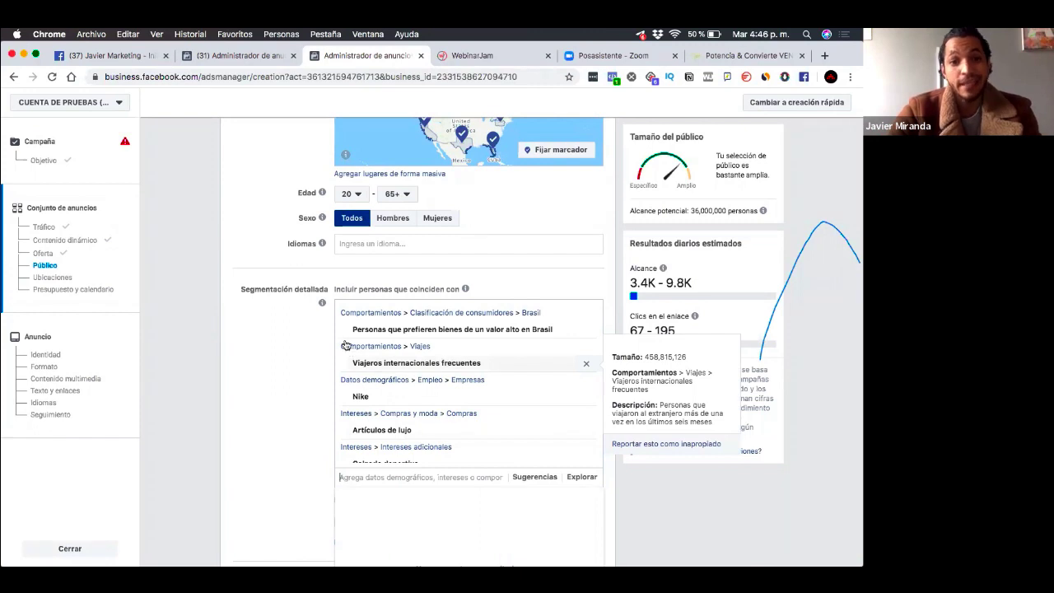
mouse_move(390, 332)
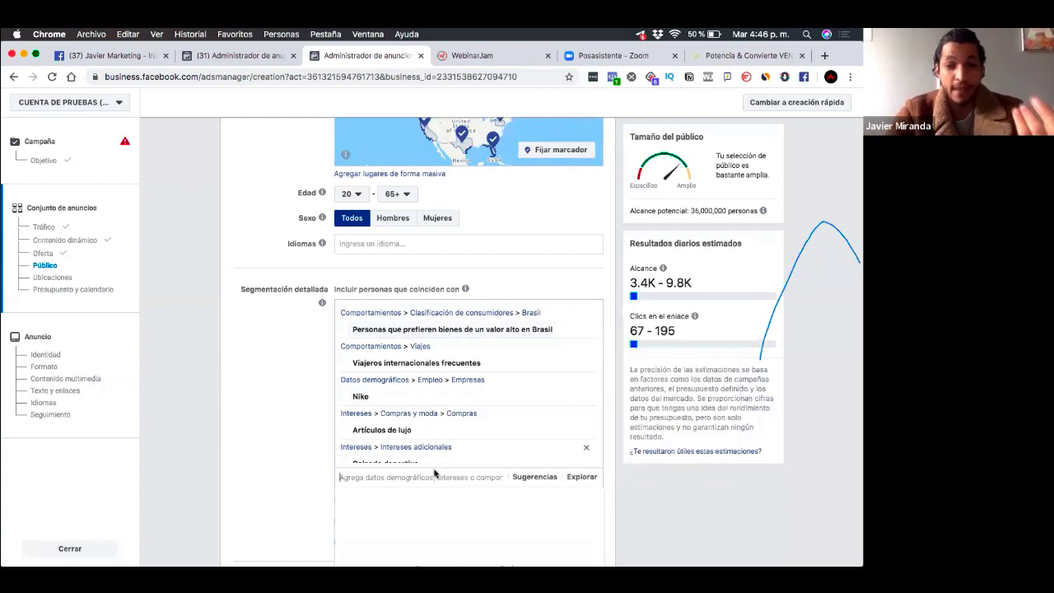
click(273, 405)
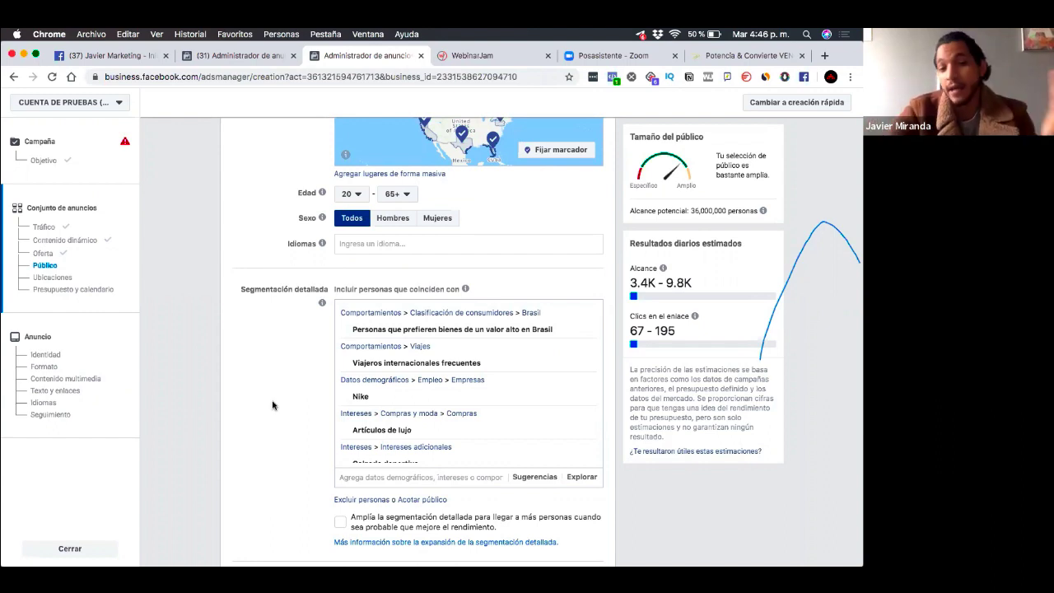
Search the detailed targeting for "estudios univers", include the education level Estudios universitarios completos and close the suggestions.
click(454, 476)
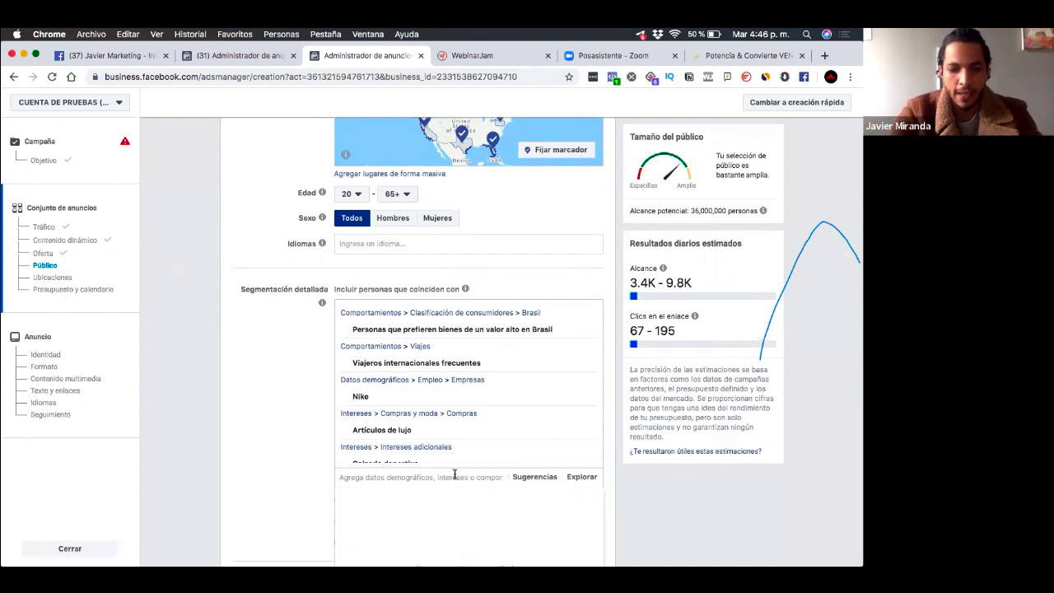
text(estudios univer)
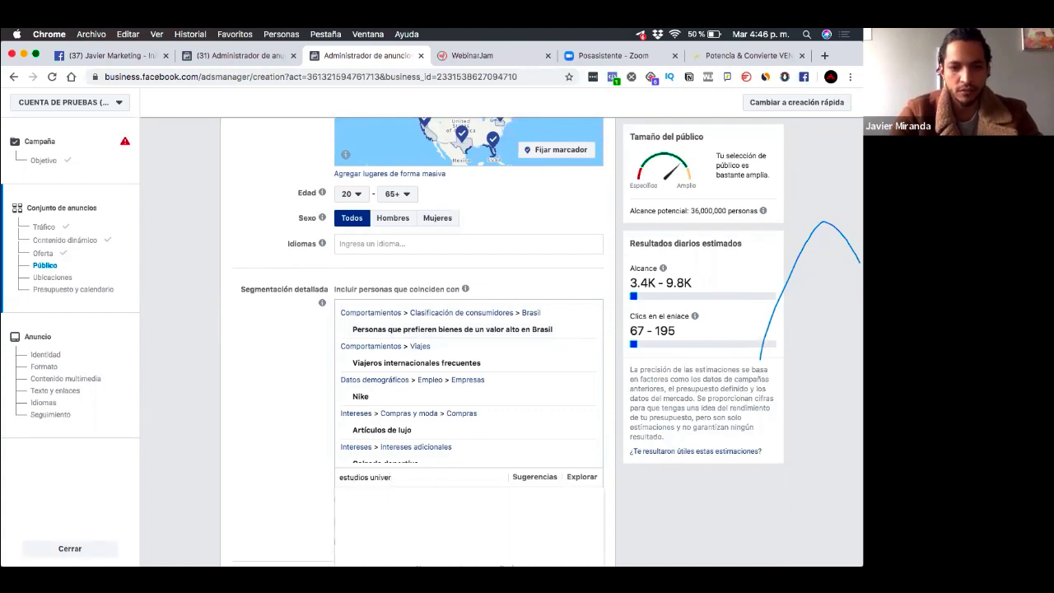
text(s)
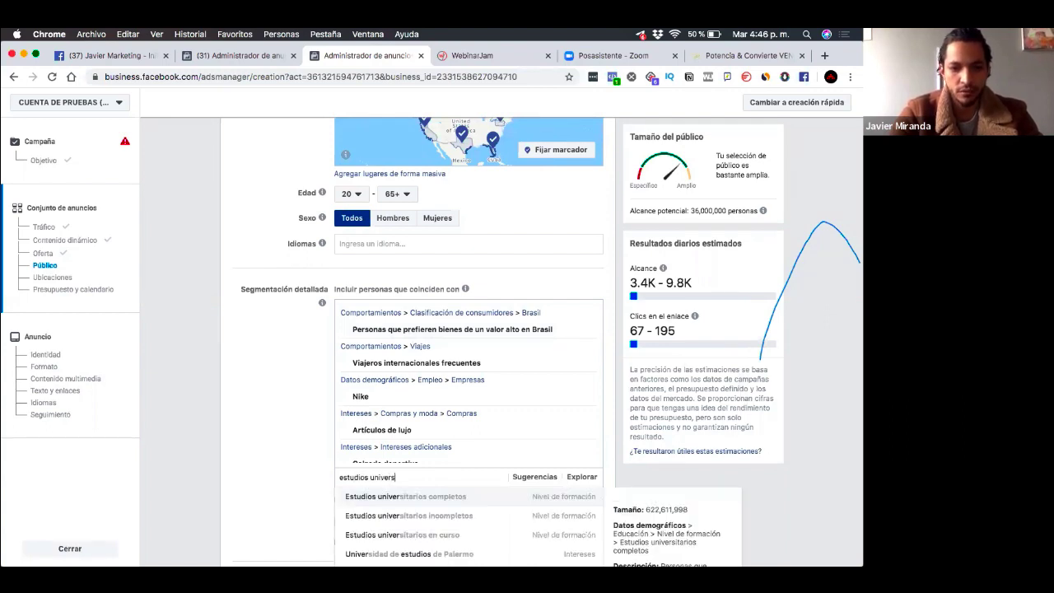
click(476, 497)
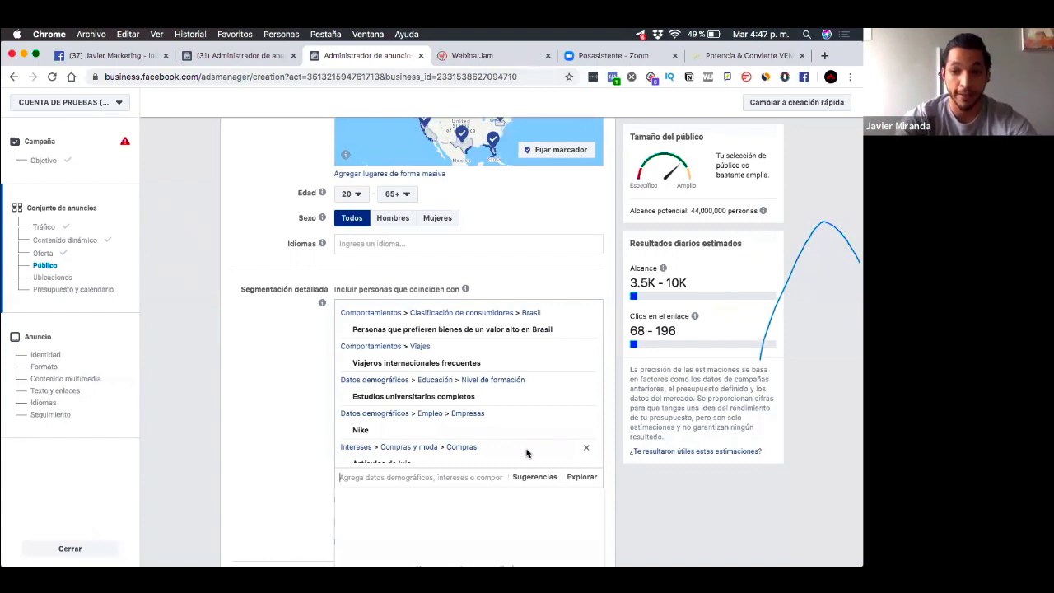
click(469, 477)
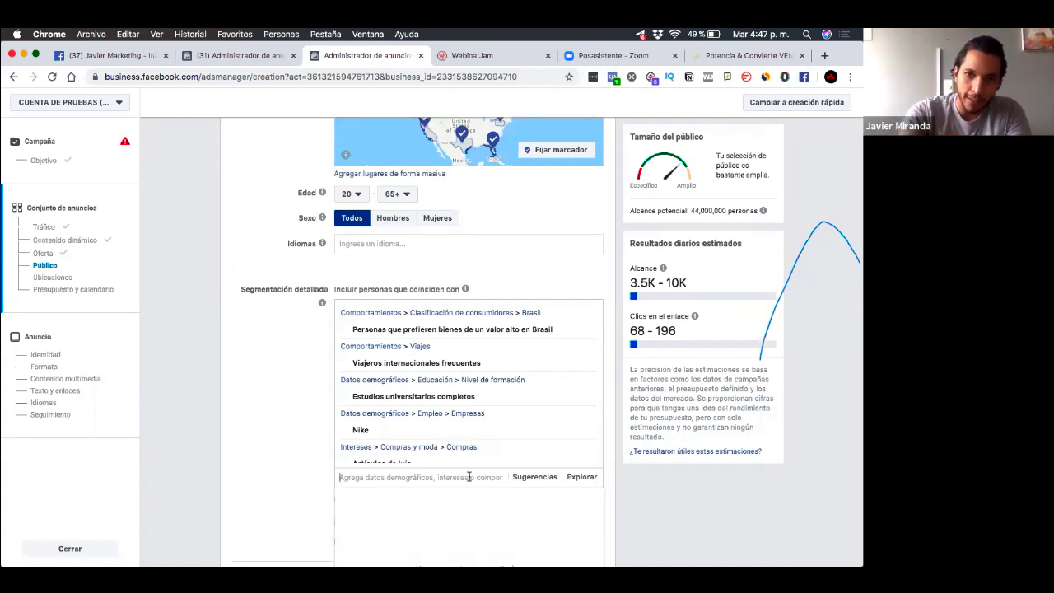
click(345, 450)
scroll(338, 449, down, 3)
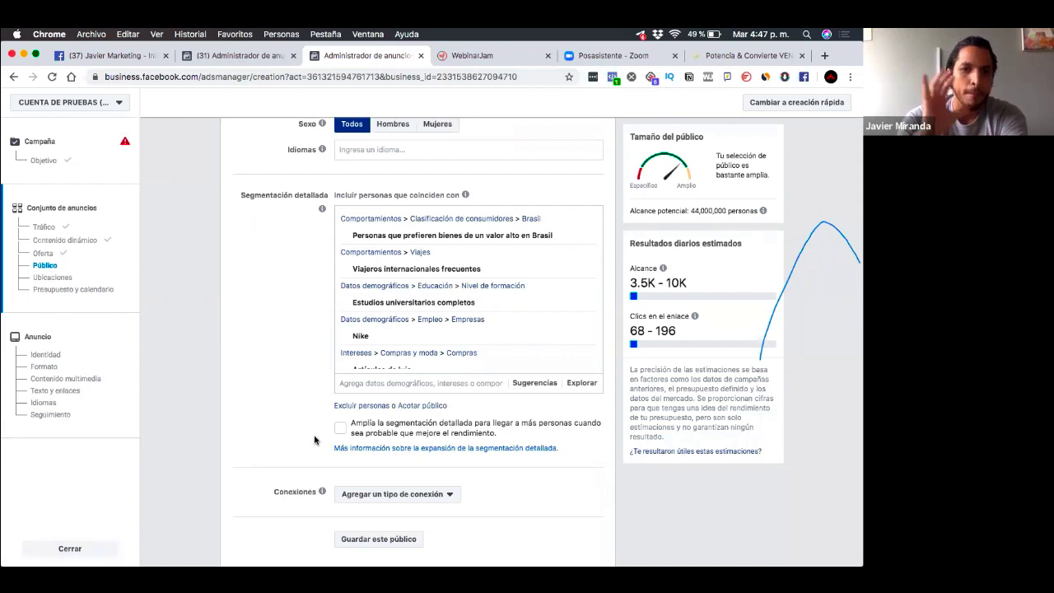
mouse_move(430, 333)
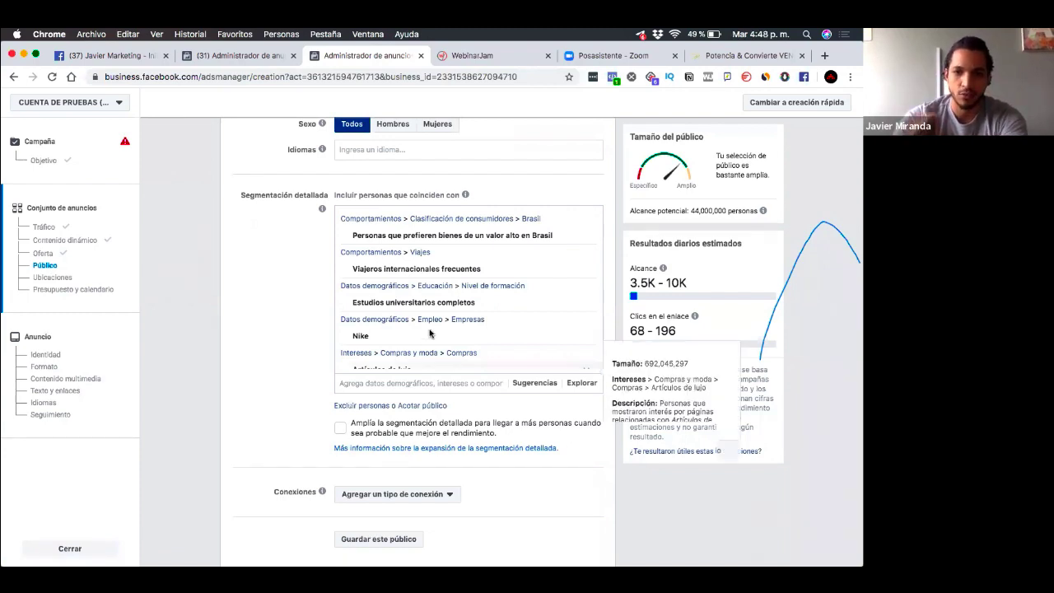
scroll(430, 334, up, 3)
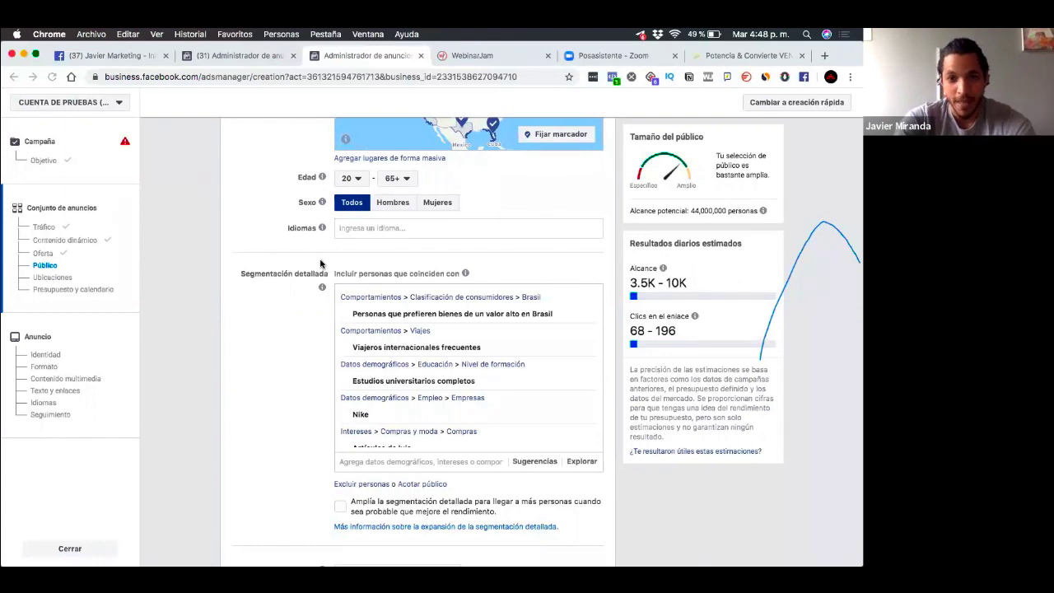
Switch the placements to Ubicaciones manuales, examine the device, platform and placement options, and return to Ubicaciones automáticas.
scroll(228, 369, down, 10)
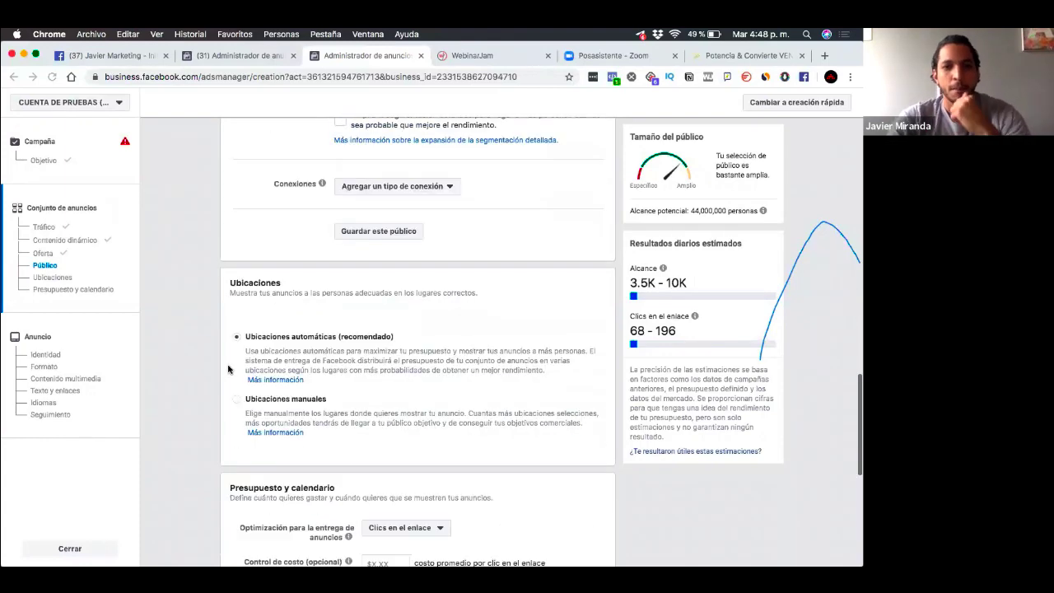
scroll(228, 369, up, 1)
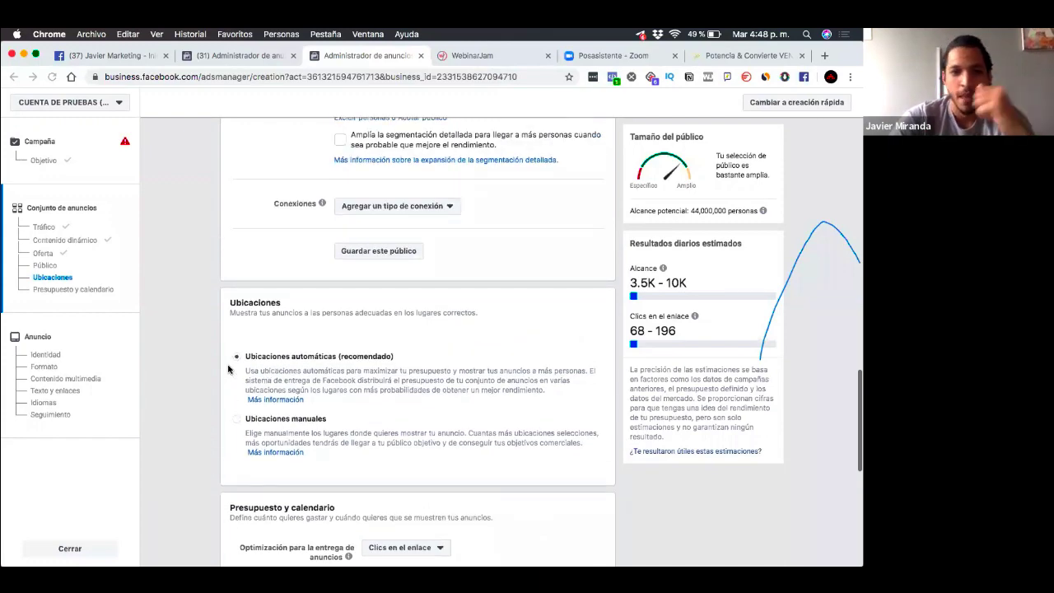
scroll(228, 369, down, 4)
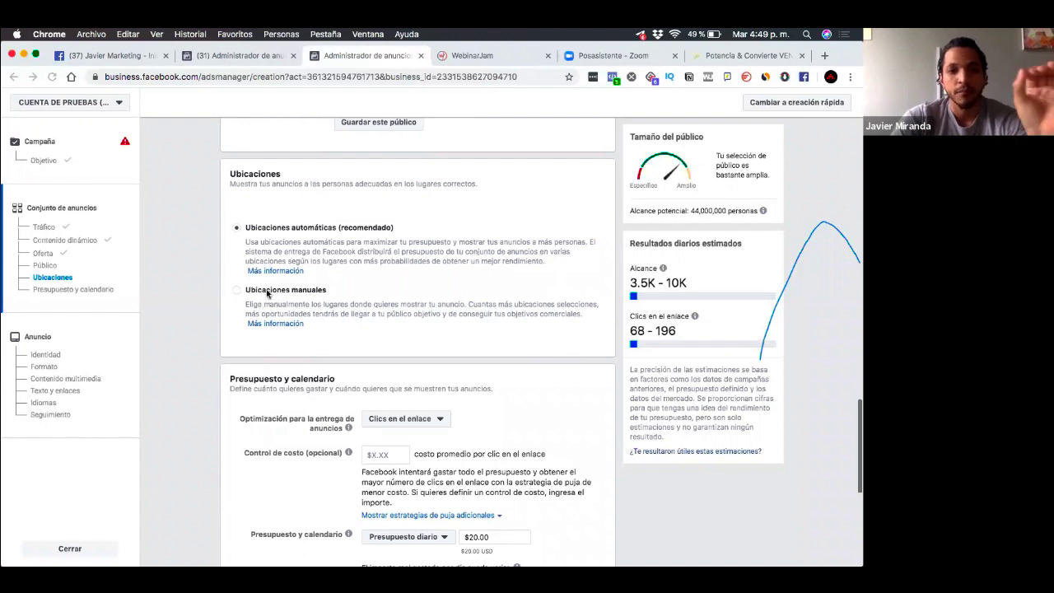
click(267, 294)
click(267, 294)
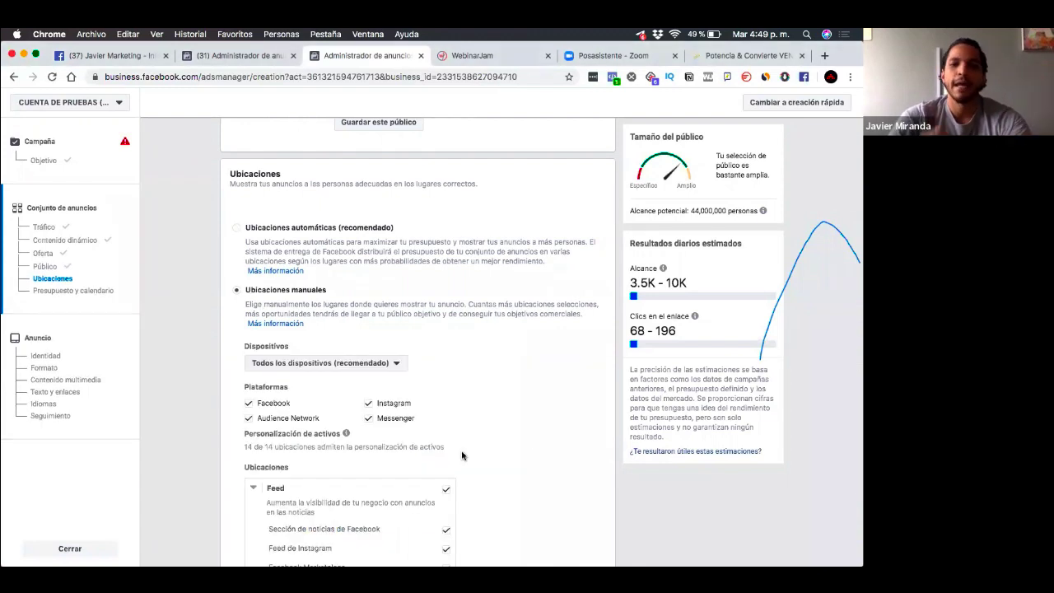
scroll(461, 455, down, 3)
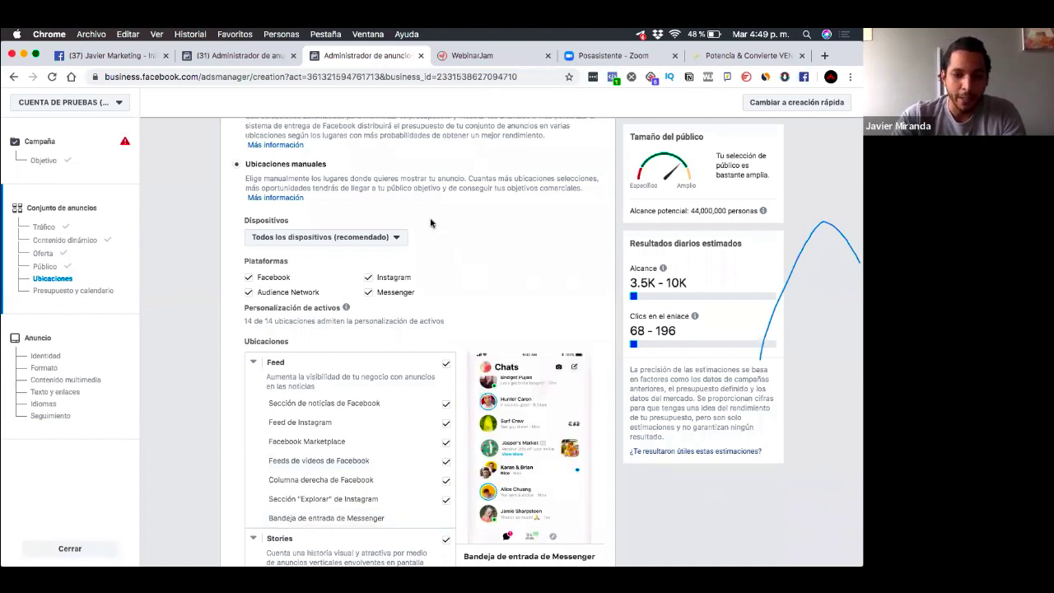
scroll(430, 223, up, 2)
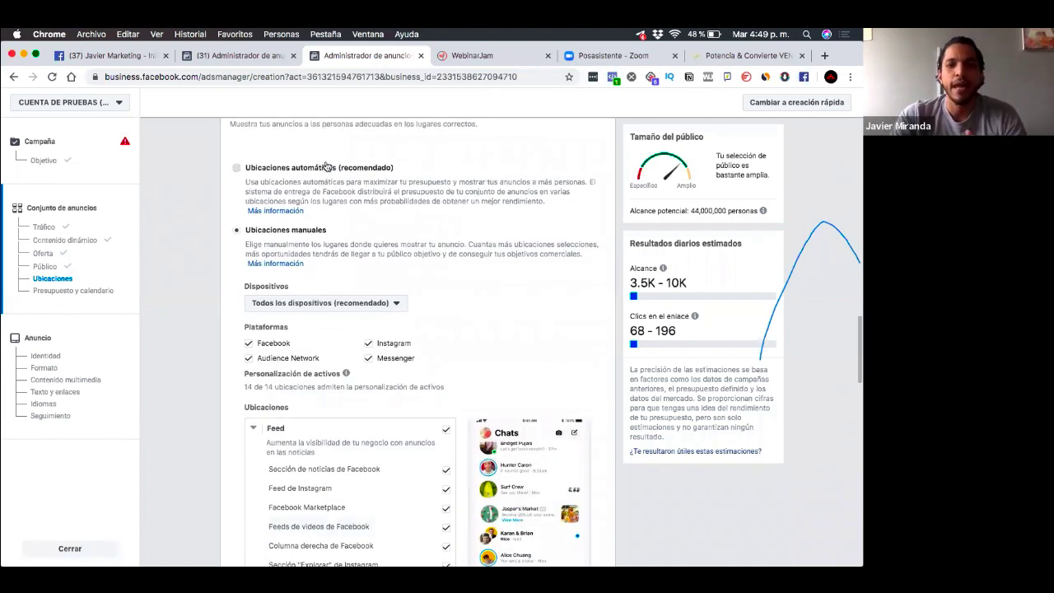
click(327, 167)
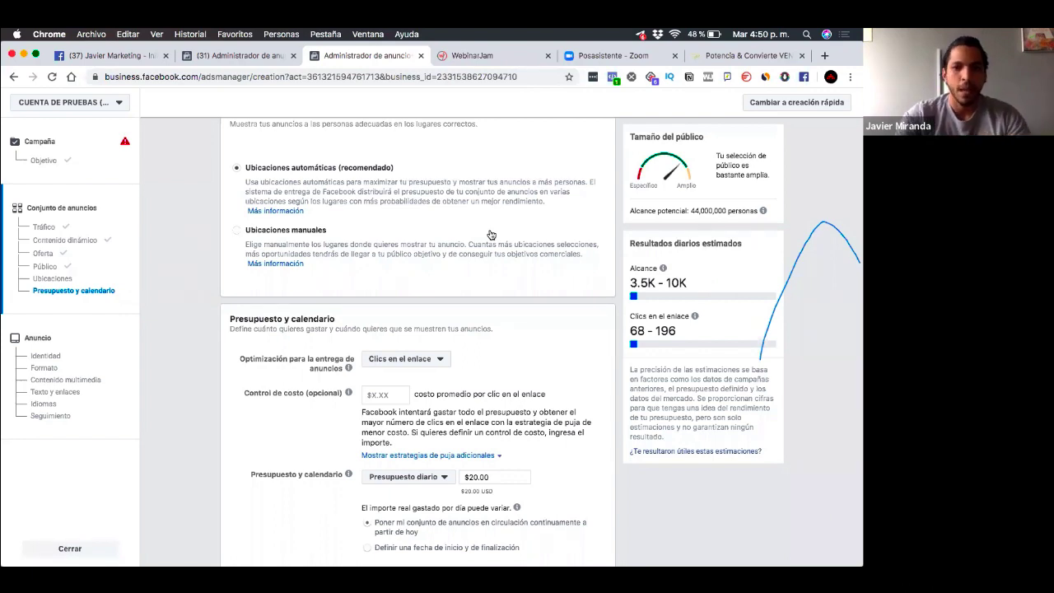
Review the ad delivery optimization options and set the optimization to Visitas a la página de destino.
scroll(491, 234, down, 3)
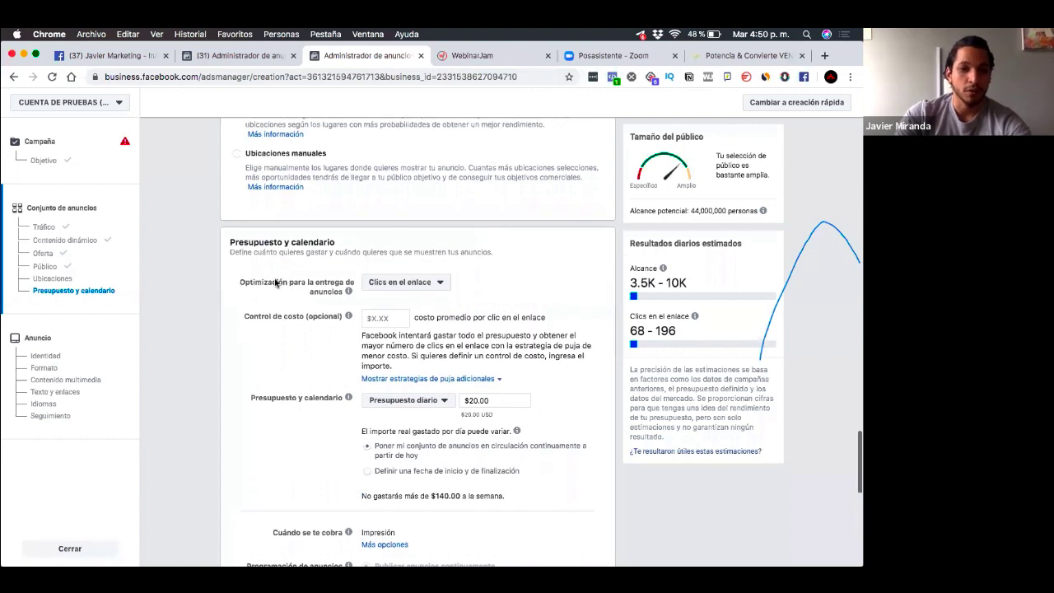
mouse_move(341, 292)
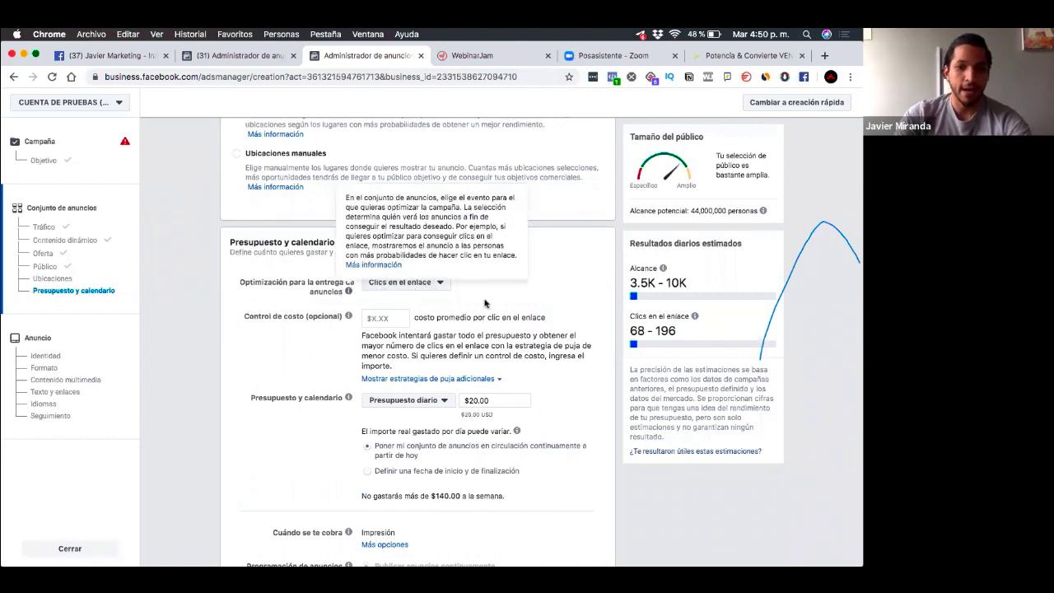
scroll(484, 303, down, 2)
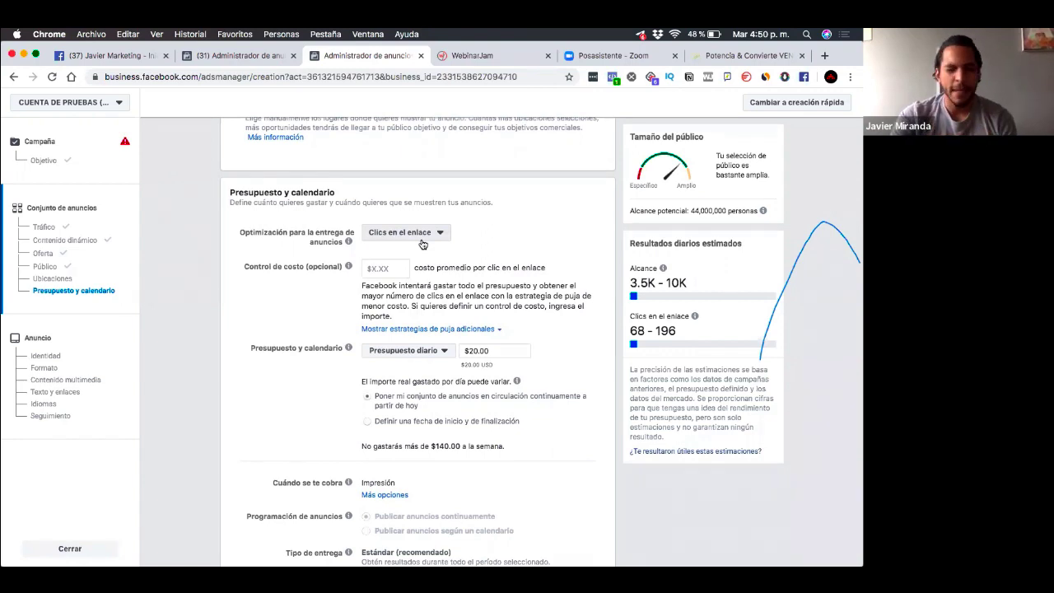
click(421, 238)
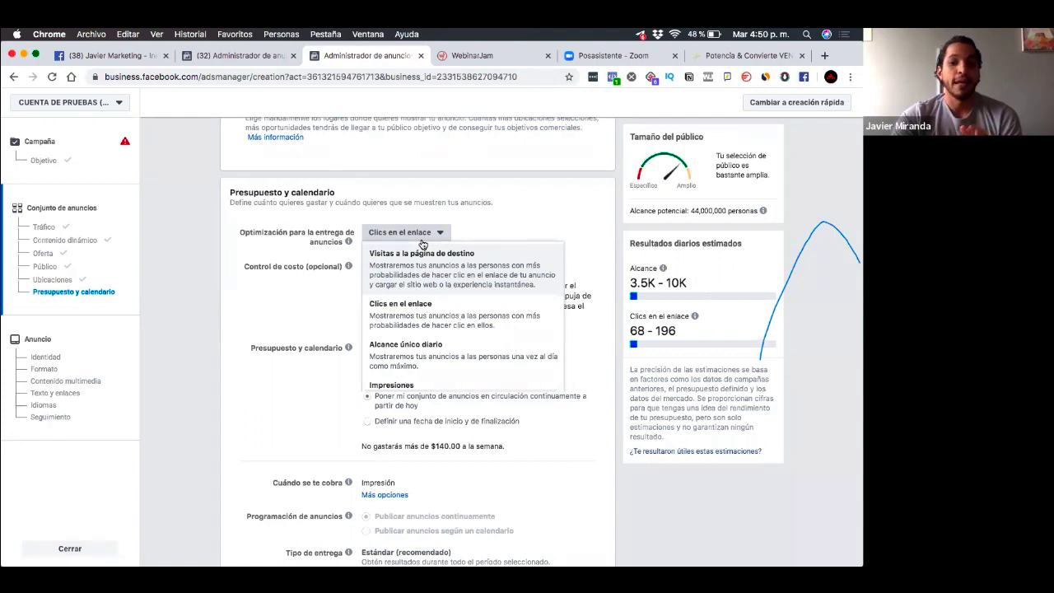
scroll(468, 385, down, 1)
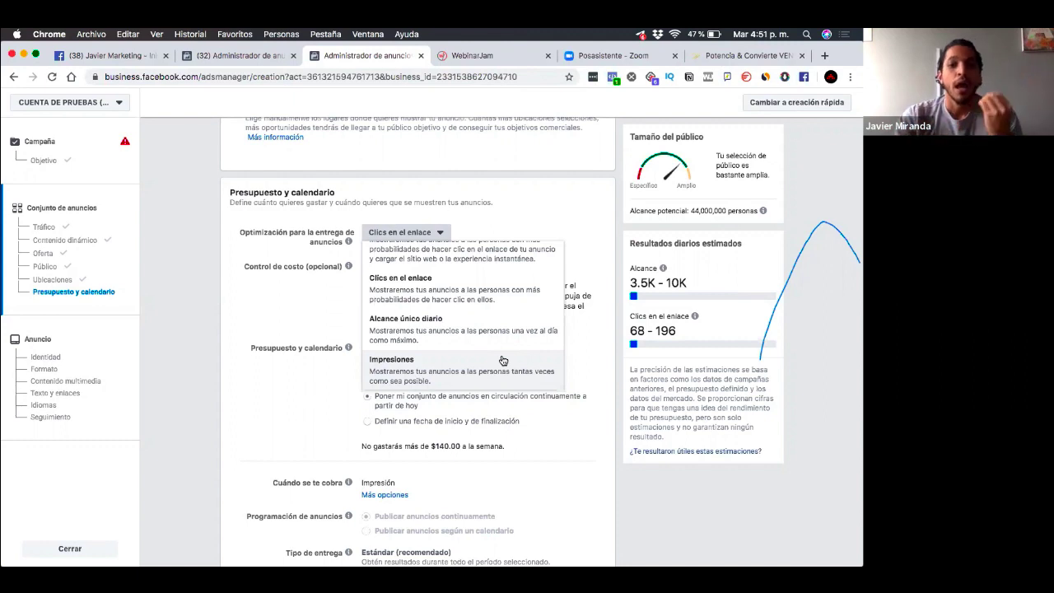
scroll(471, 274, up, 1)
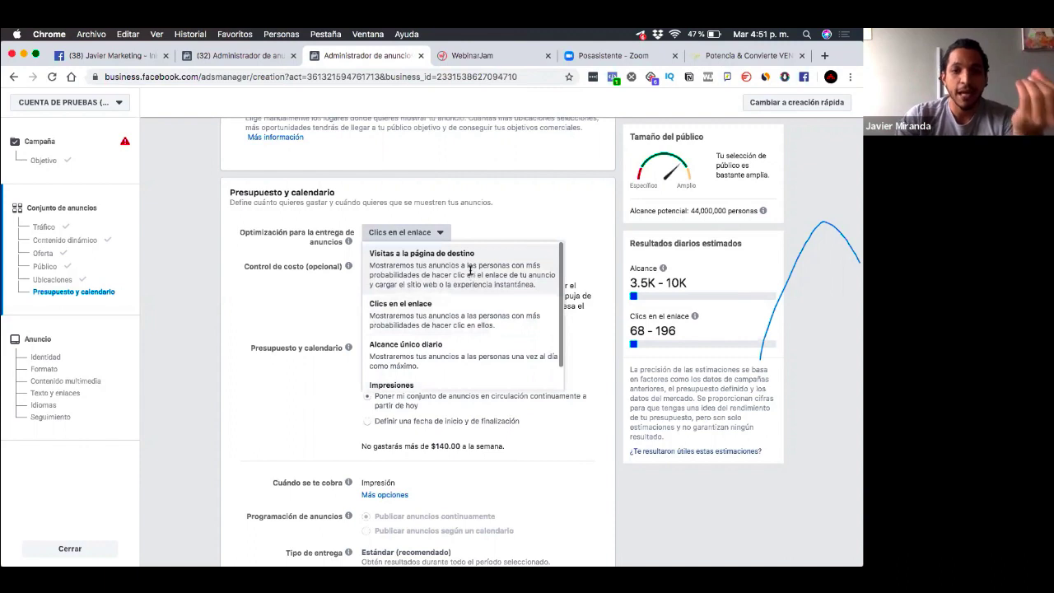
click(472, 272)
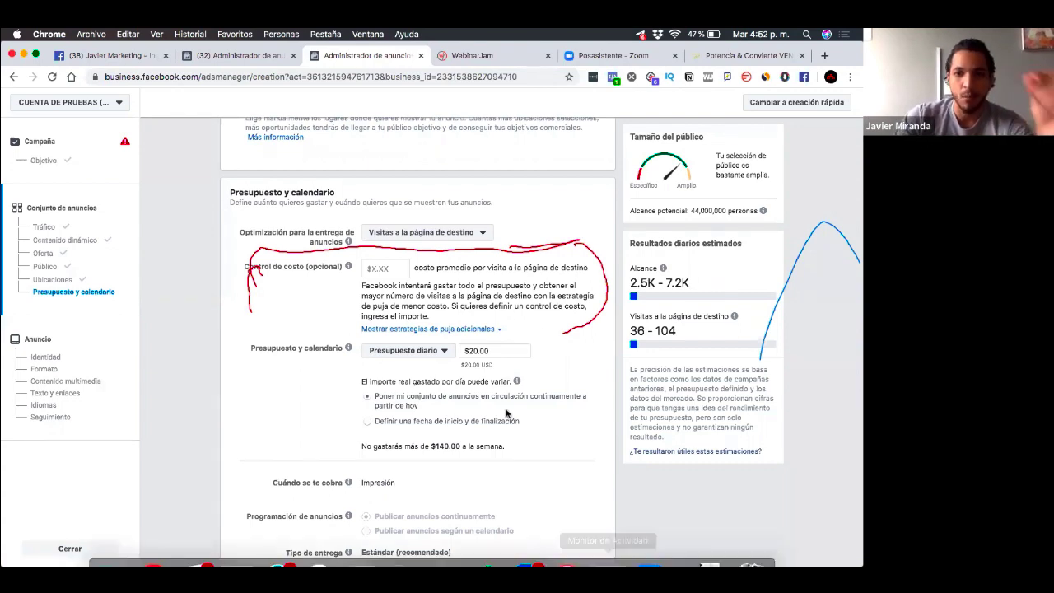
Set the ad set's daily budget to $2.00 and apply the amount.
scroll(476, 338, down, 2)
scroll(476, 338, up, 1)
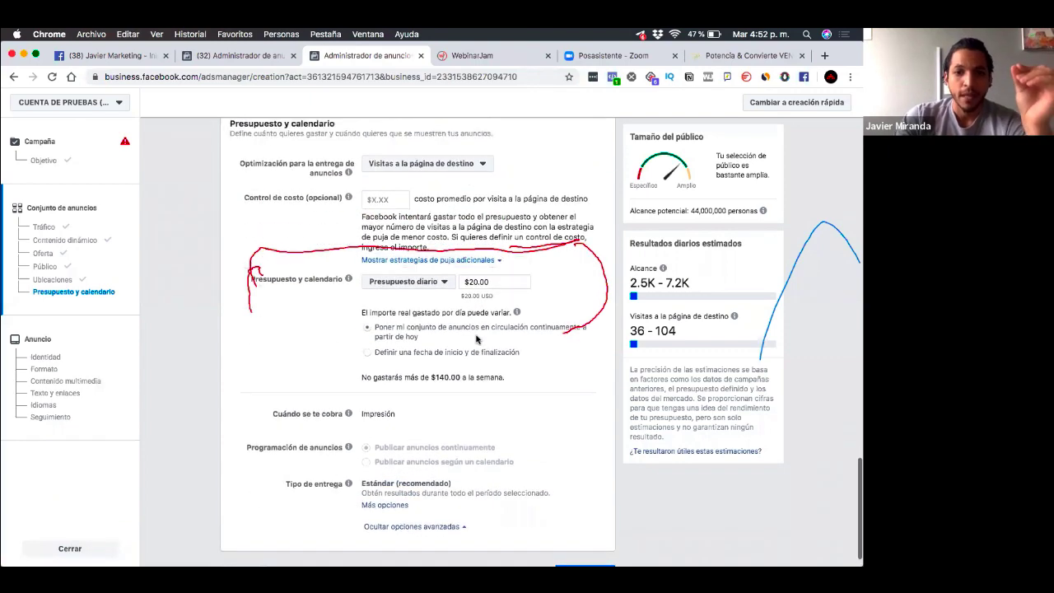
click(488, 282)
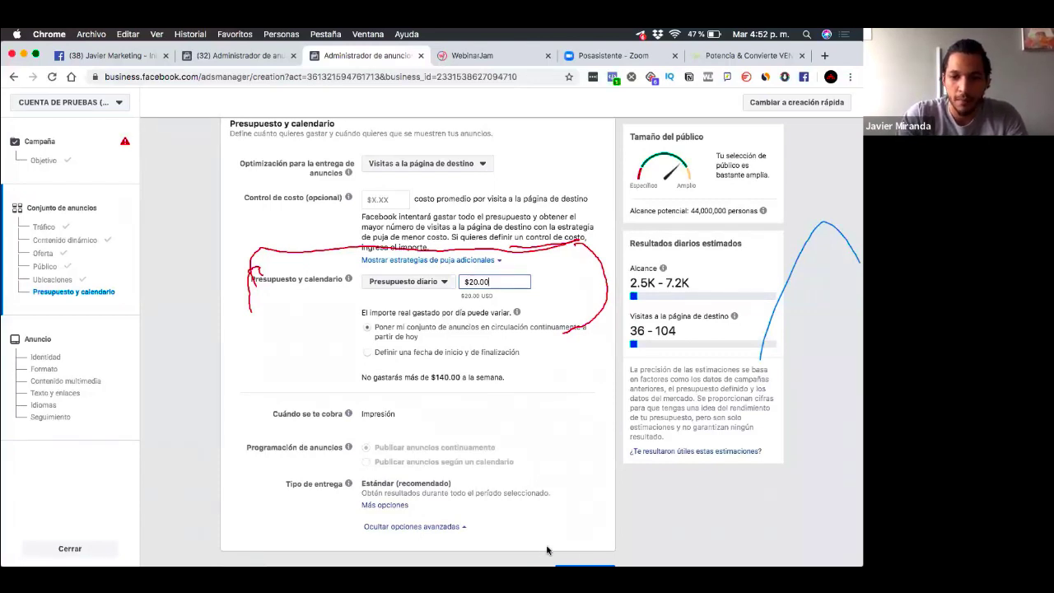
mouse_move(548, 565)
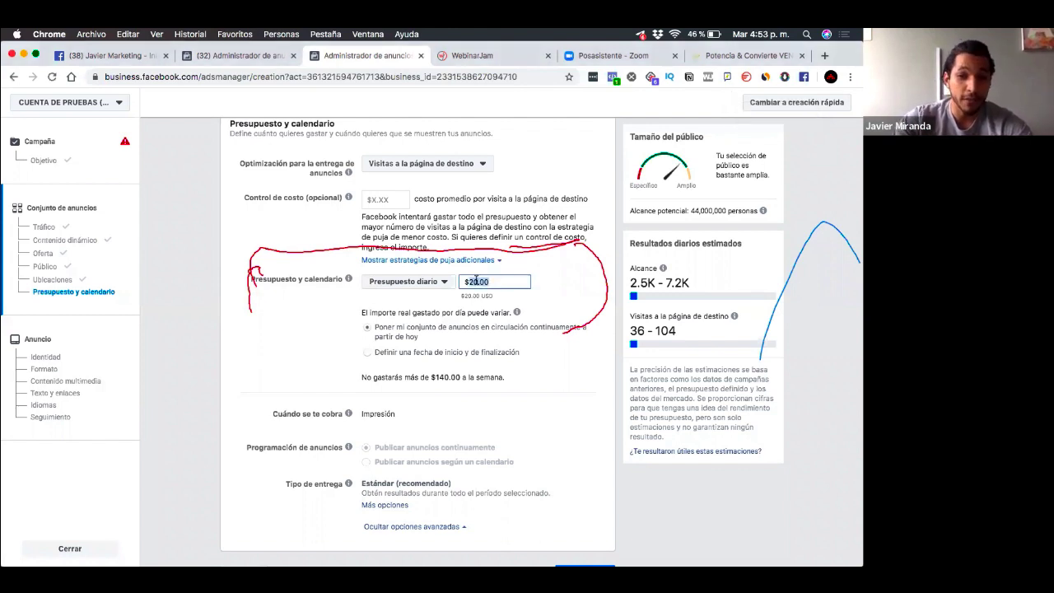
triple_click(476, 281)
text(2)
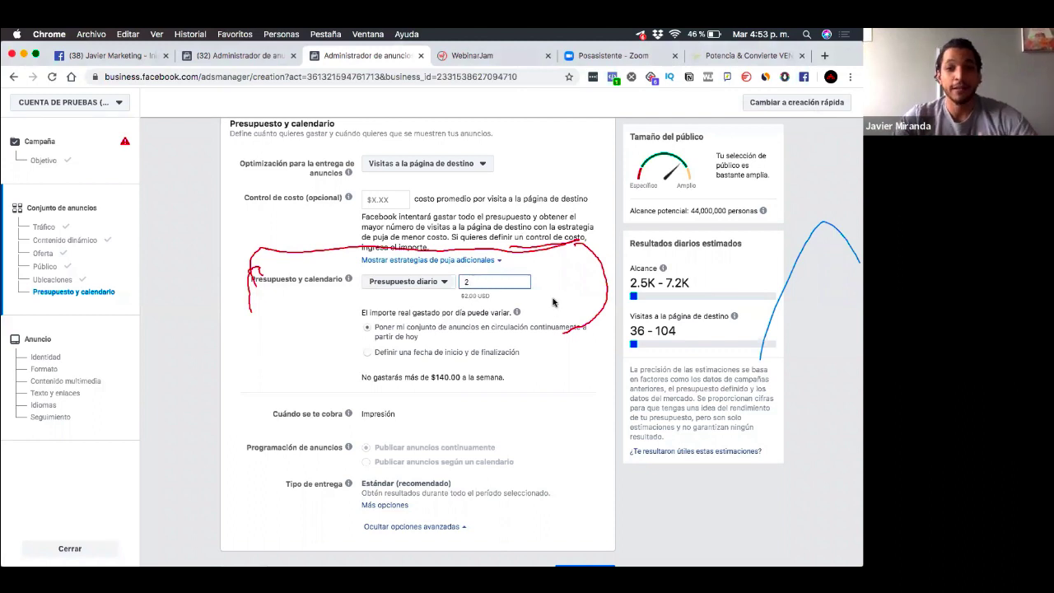
click(553, 302)
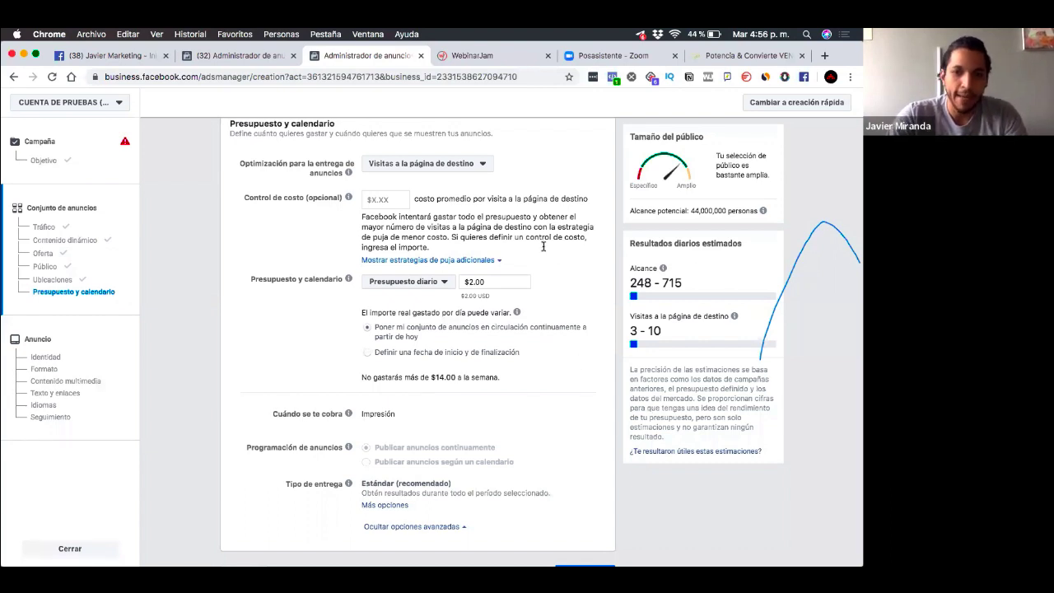
Go back over the audience's location map, age range, gender and full list of detailed targeting entries.
scroll(536, 242, up, 5)
scroll(536, 243, up, 8)
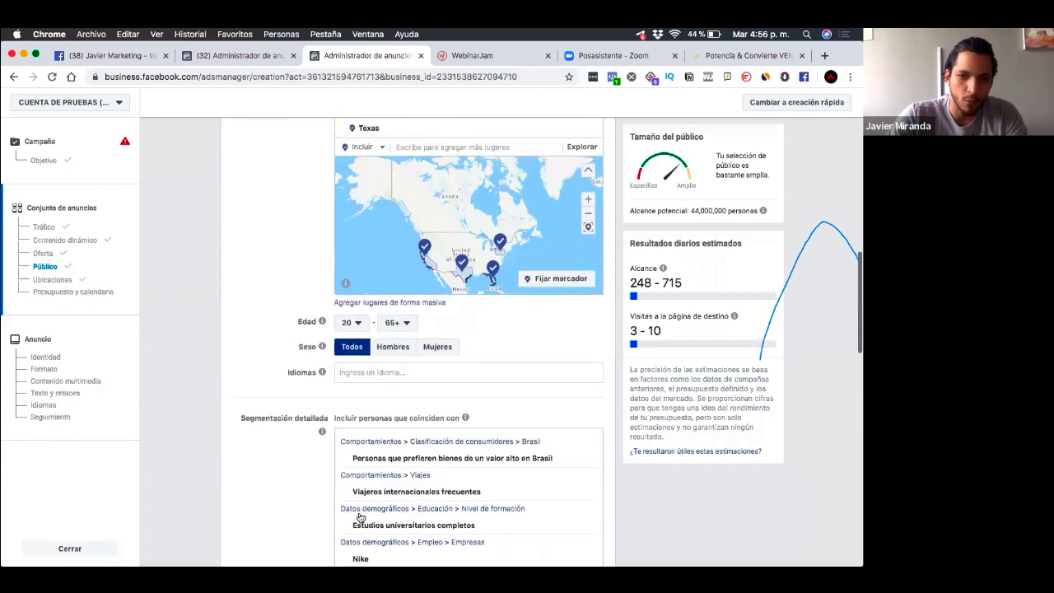
scroll(511, 406, down, 3)
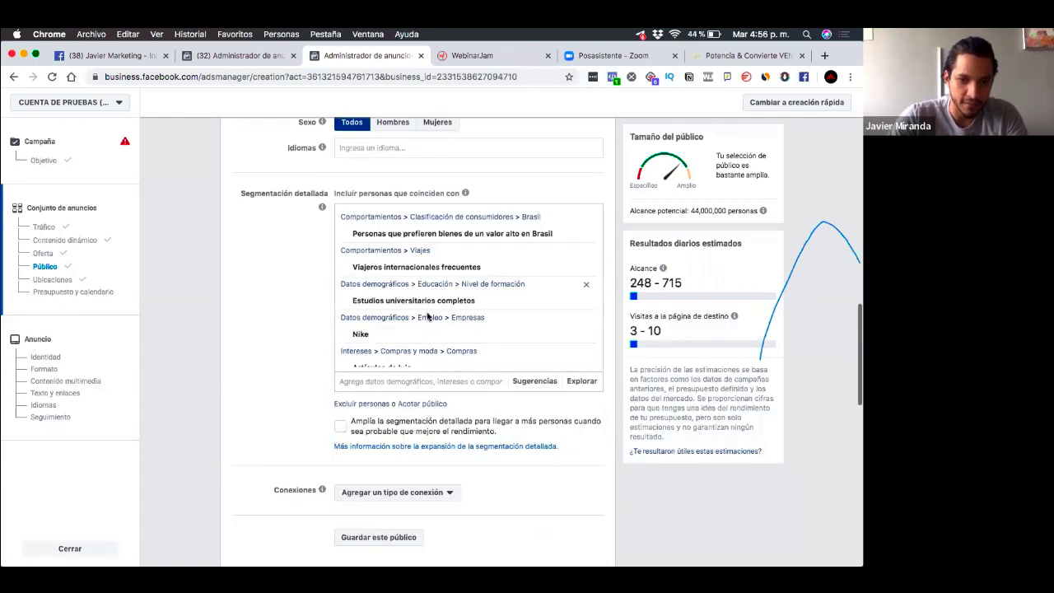
scroll(445, 224, down, 1)
scroll(446, 224, down, 1)
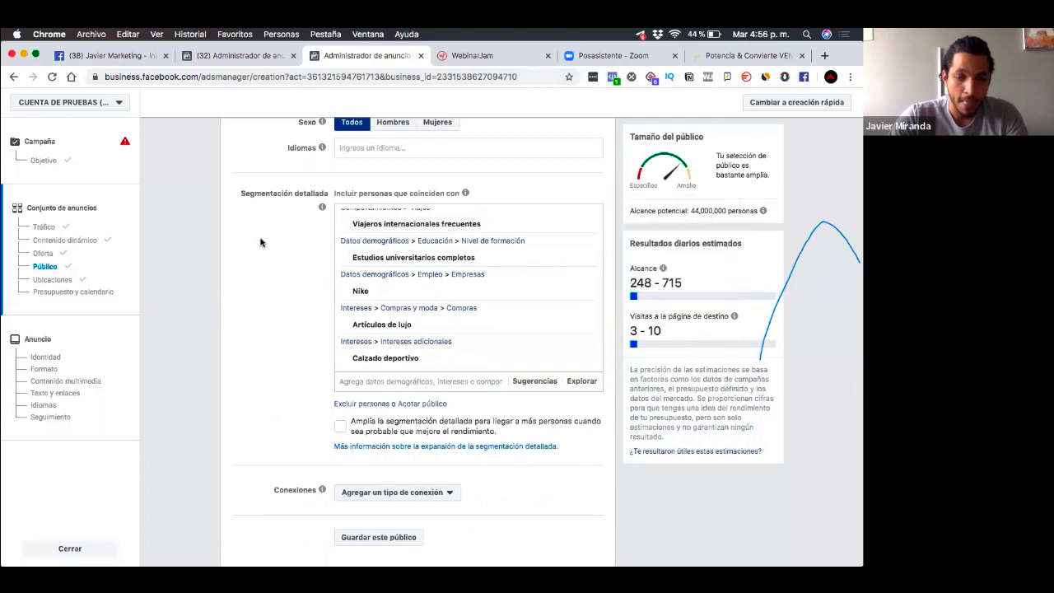
scroll(260, 242, up, 3)
scroll(260, 241, up, 1)
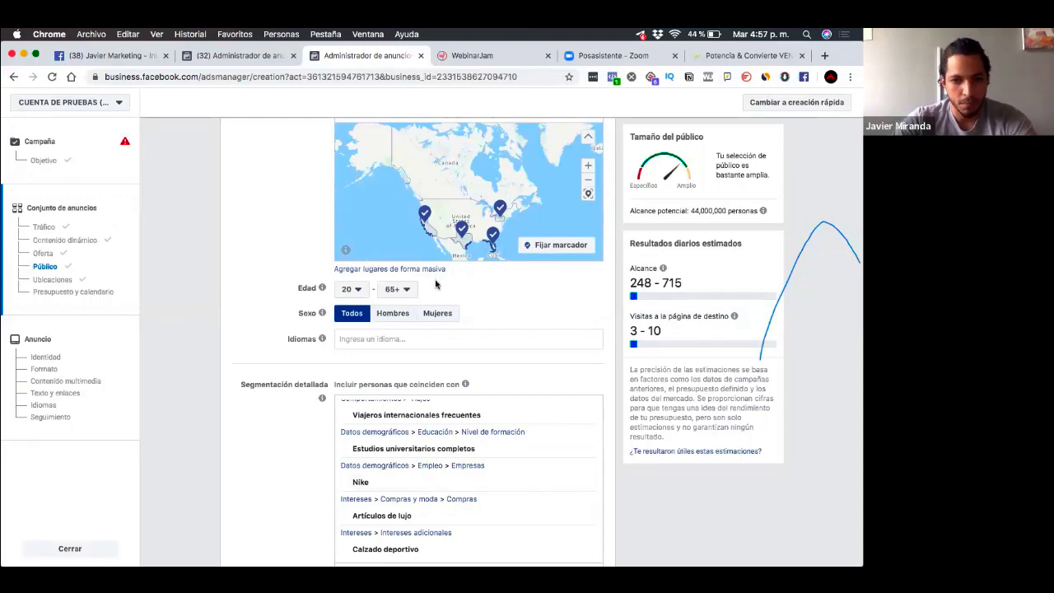
scroll(475, 372, down, 1)
scroll(475, 372, down, 1)
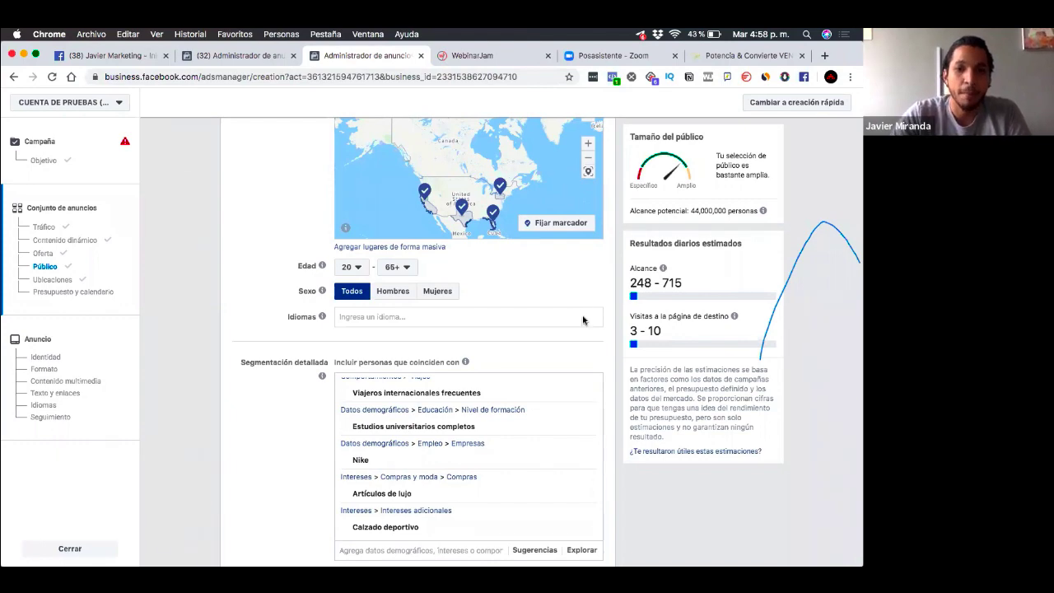
Check which custom audiences are available for the ad set and close the list without choosing one.
scroll(583, 318, up, 8)
scroll(397, 300, up, 4)
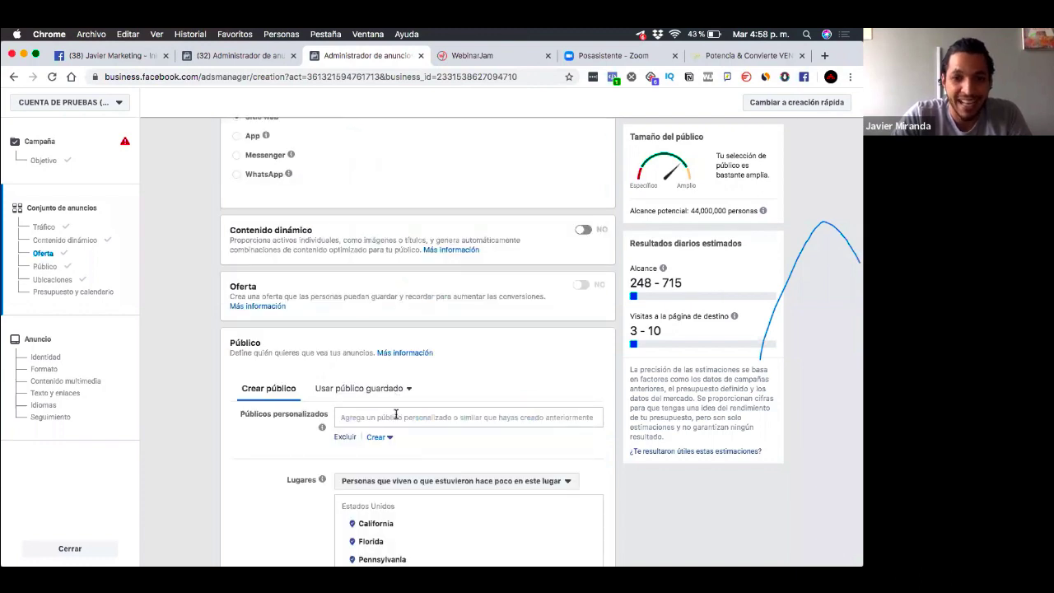
click(395, 417)
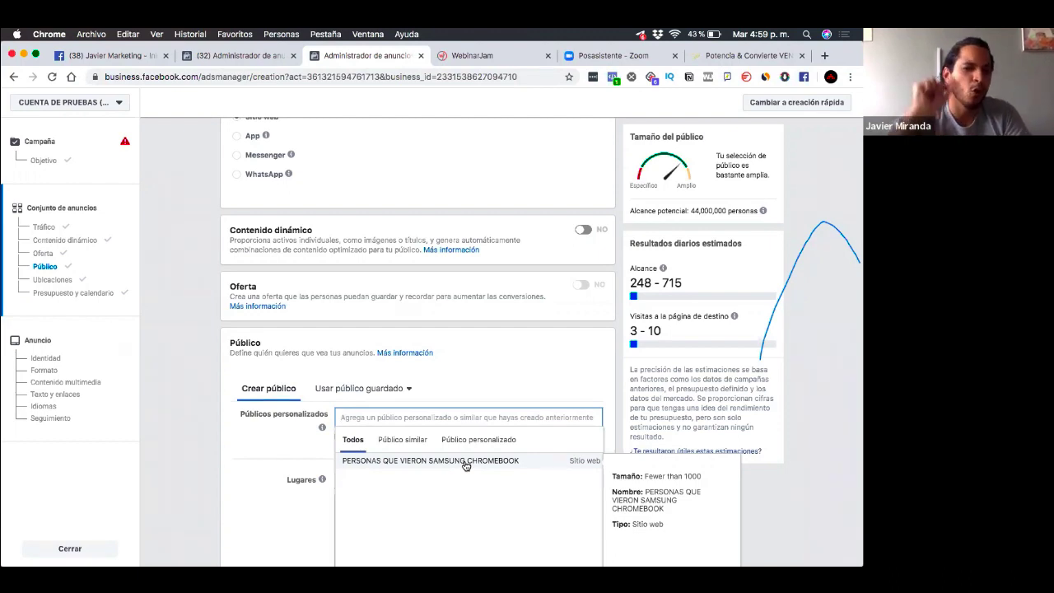
click(289, 455)
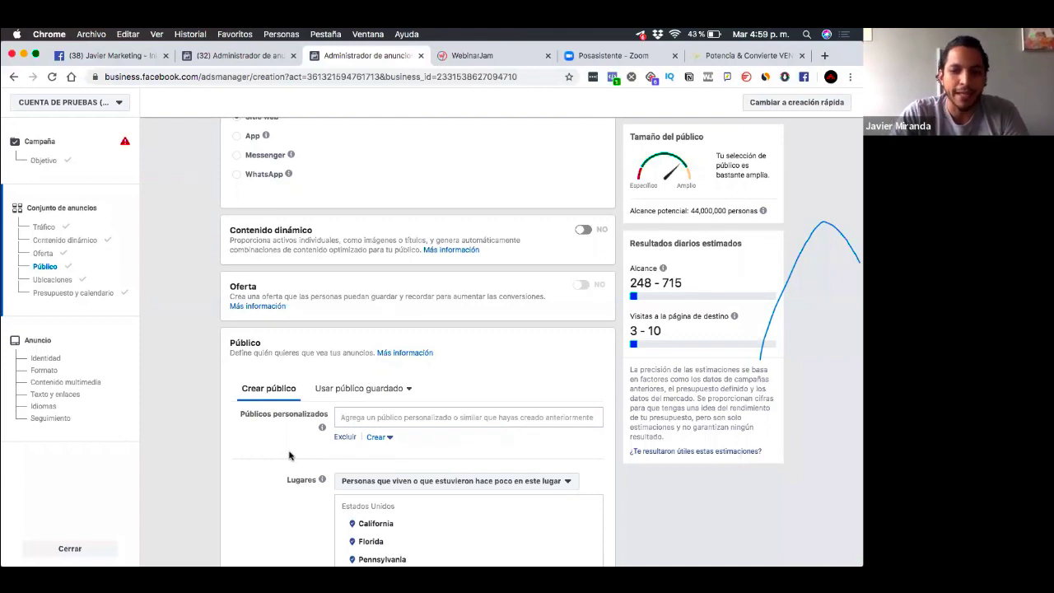
Accept the ad set's audience and budget settings and continue to the ad setup.
scroll(379, 409, down, 3)
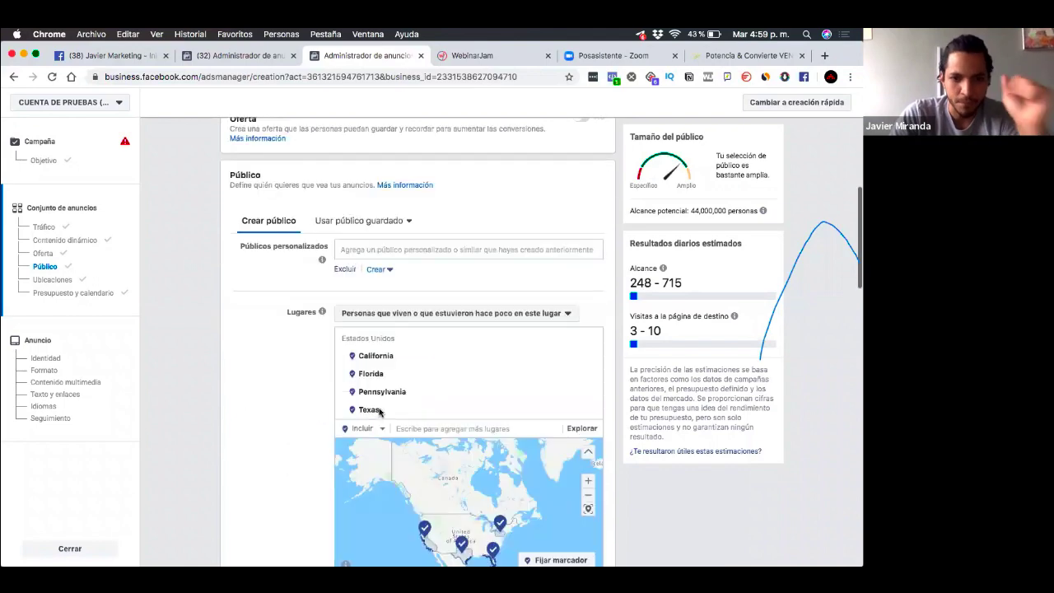
scroll(379, 409, down, 20)
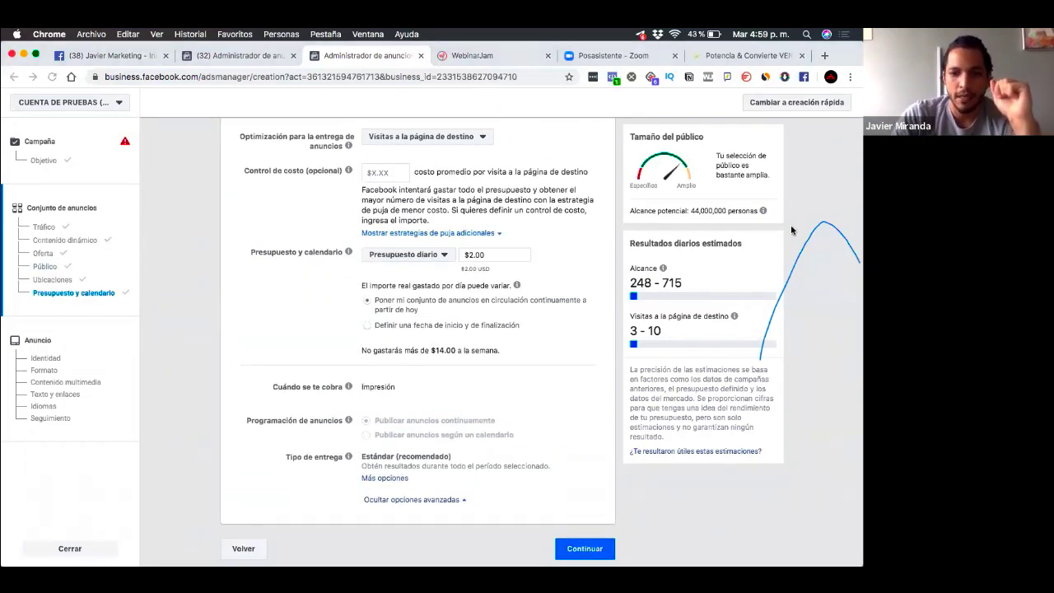
click(565, 548)
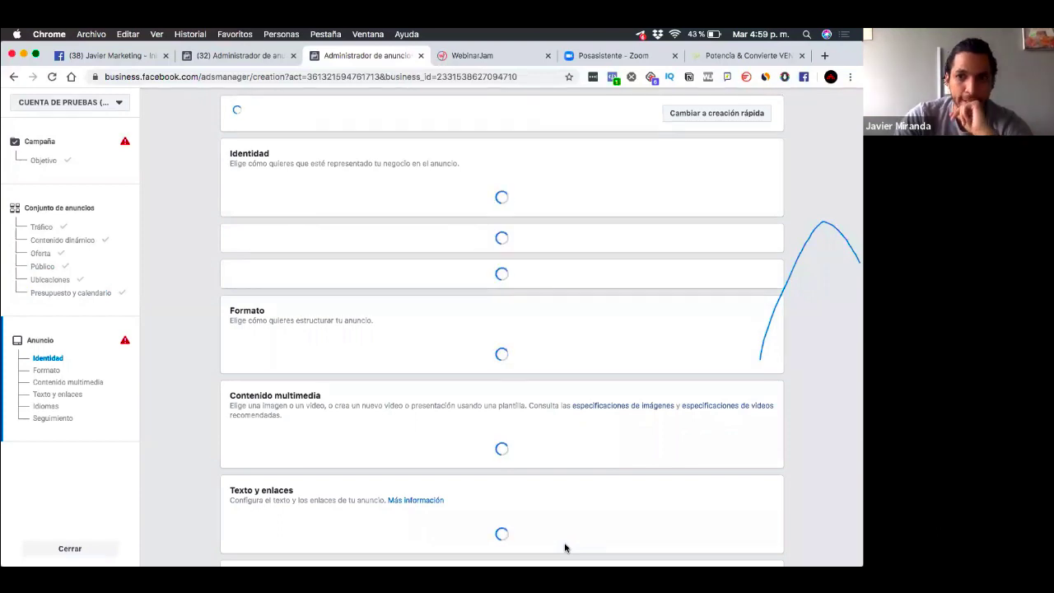
Examine the new ad's identity settings, format choices, multimedia content section and text and link fields.
mouse_move(423, 556)
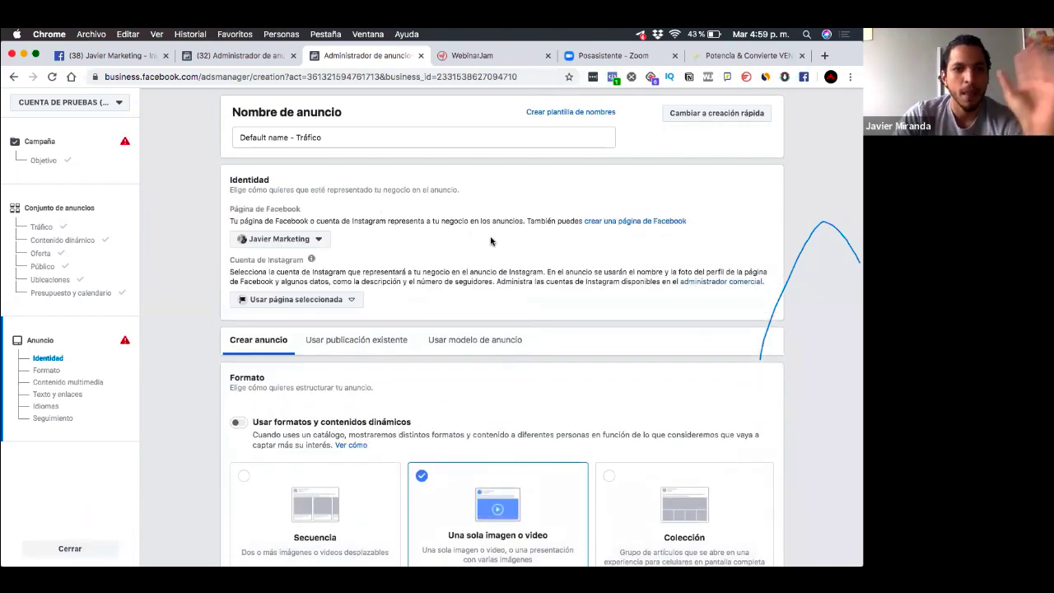
scroll(491, 240, down, 1)
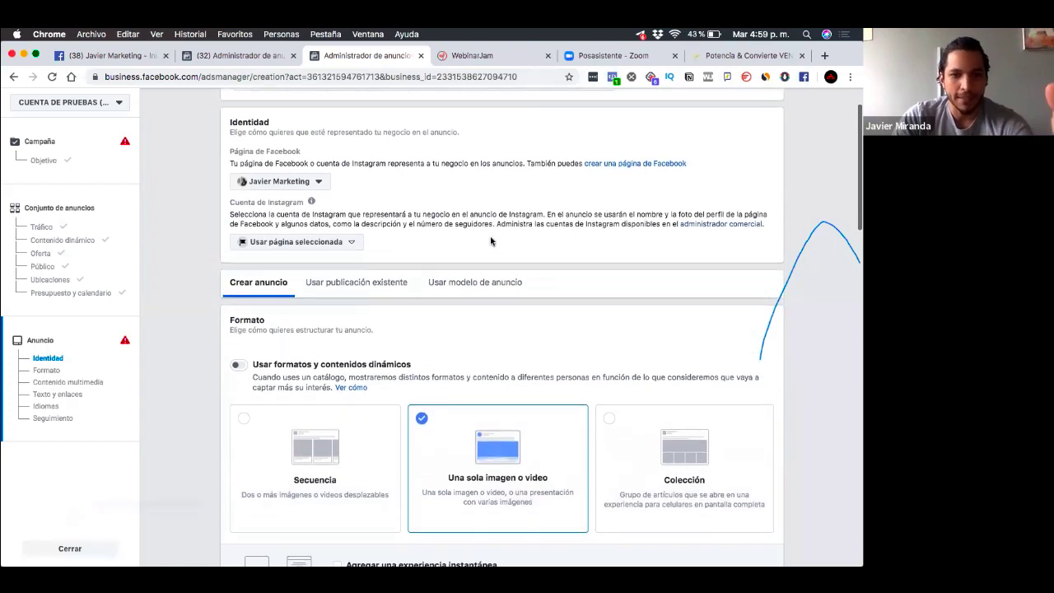
scroll(491, 241, down, 2)
scroll(490, 240, up, 2)
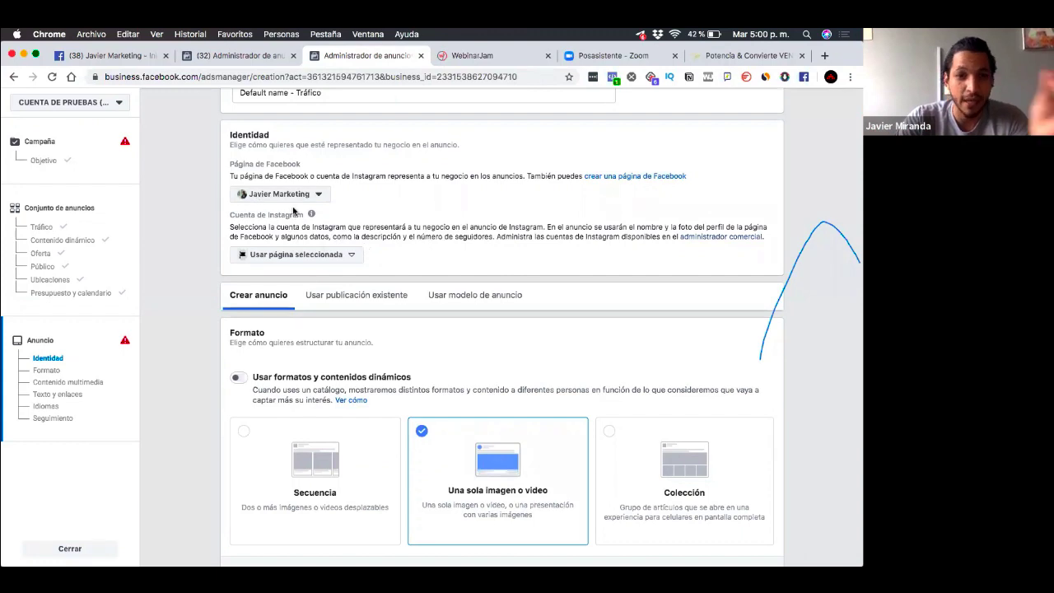
mouse_move(312, 214)
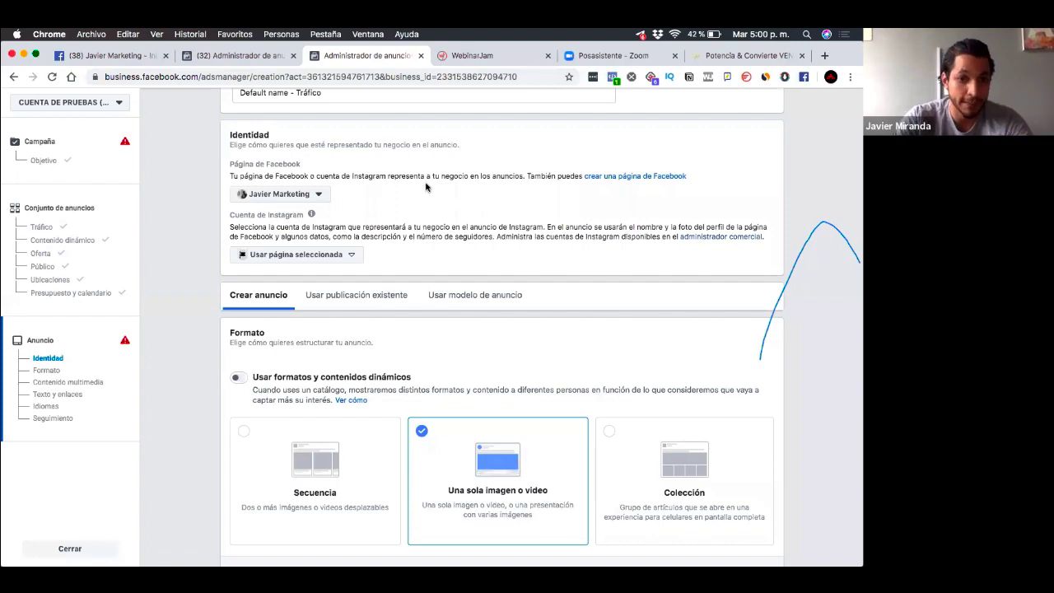
scroll(426, 187, down, 5)
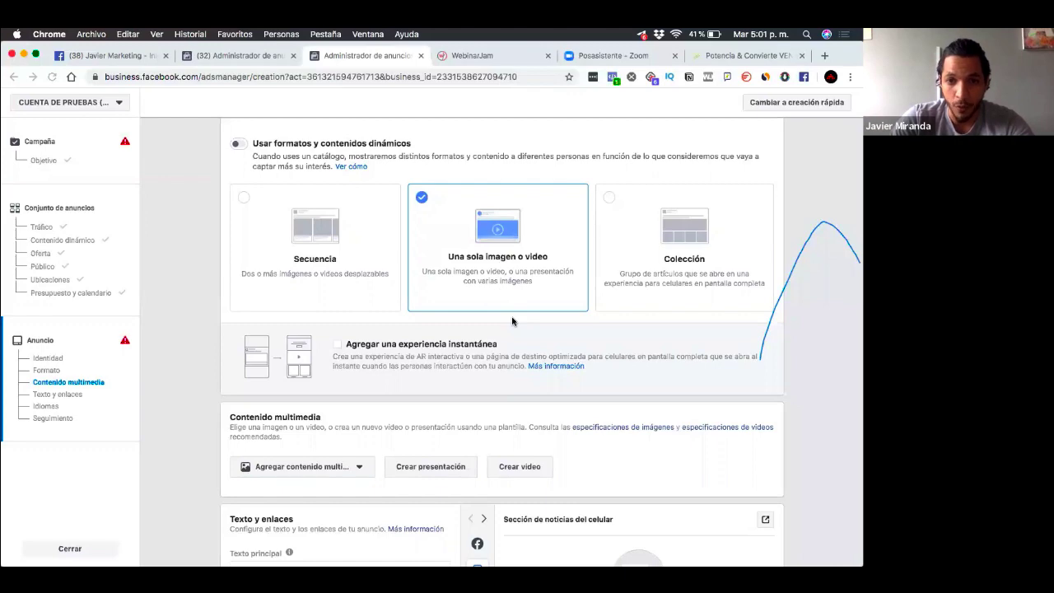
scroll(513, 321, down, 5)
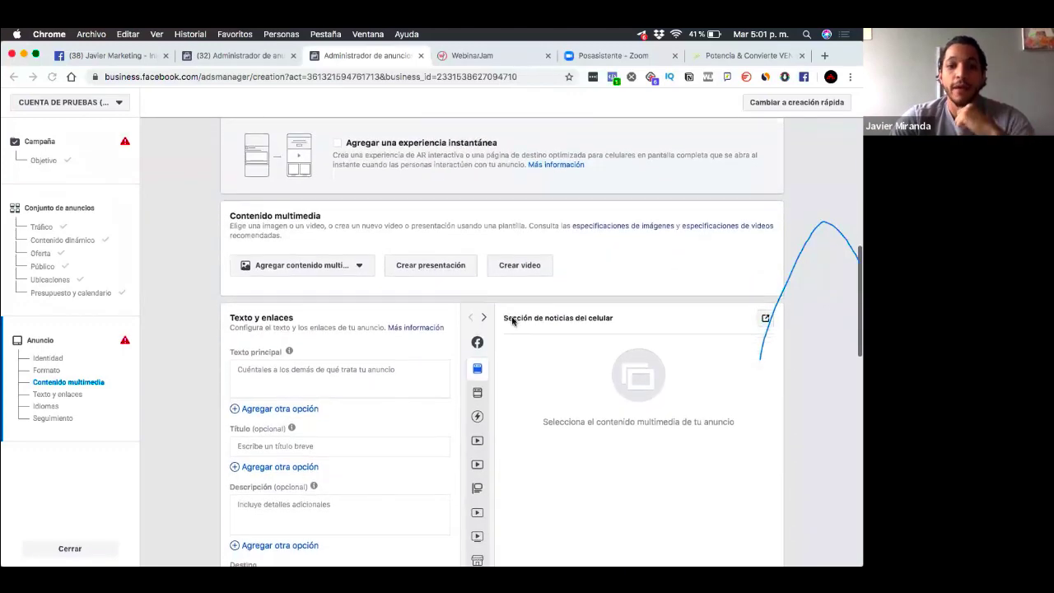
scroll(512, 321, down, 5)
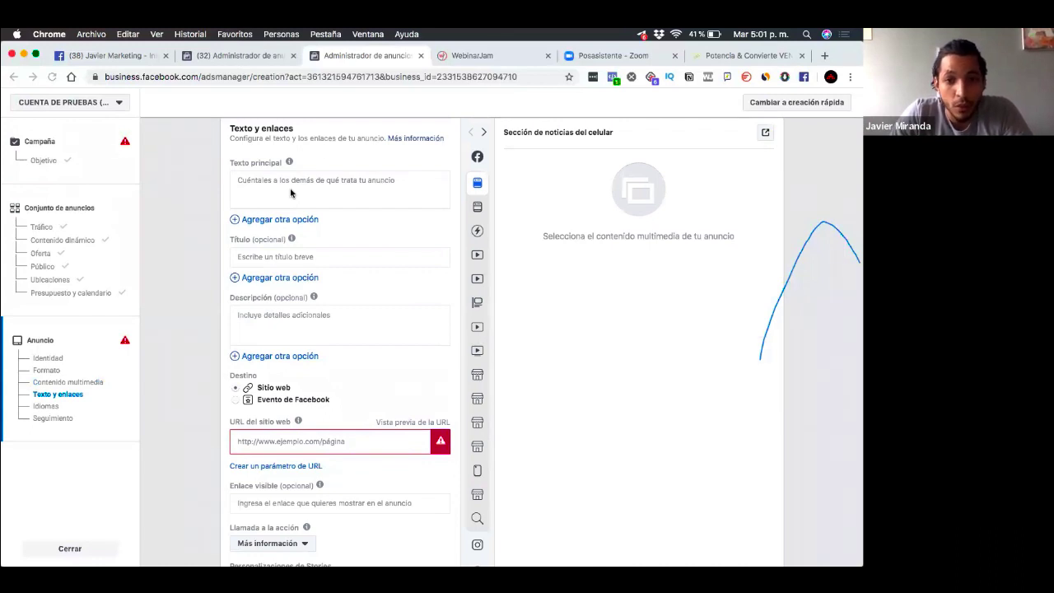
Add the 371 × 393 laptop screenshot from the account images as the ad's image.
scroll(290, 192, up, 3)
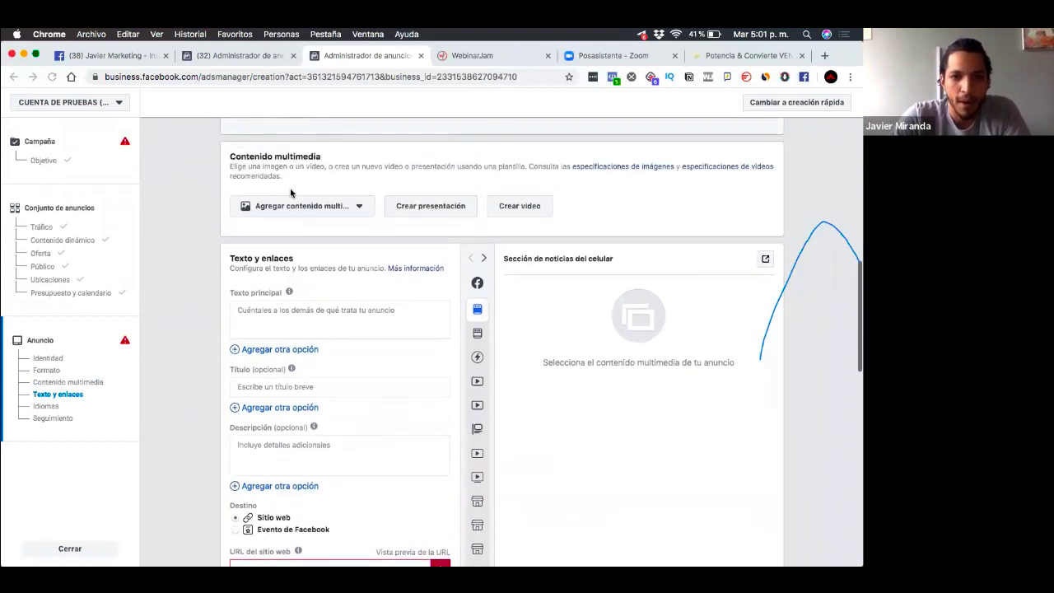
click(337, 213)
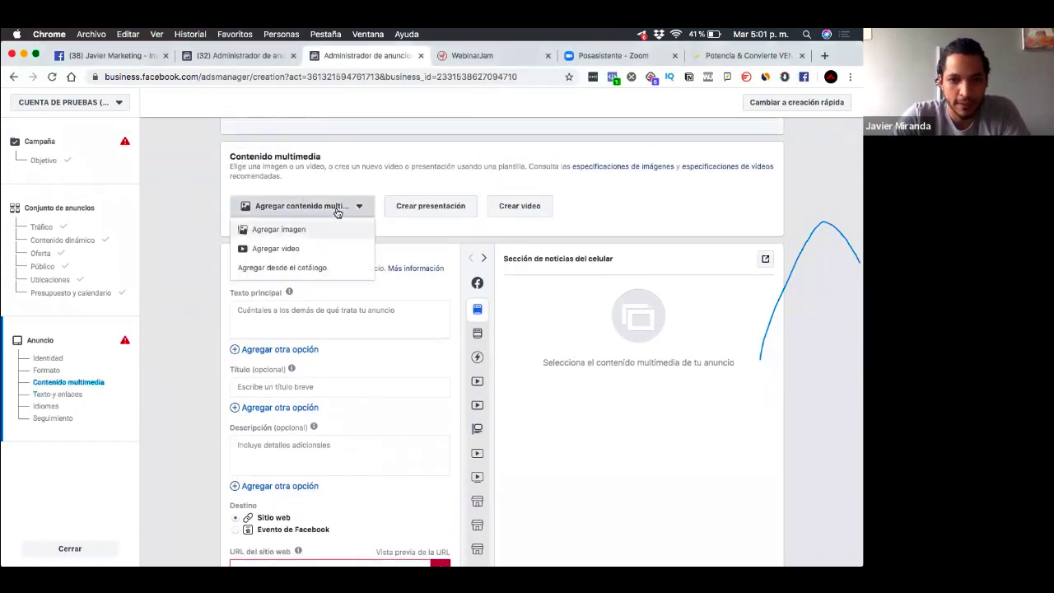
click(303, 238)
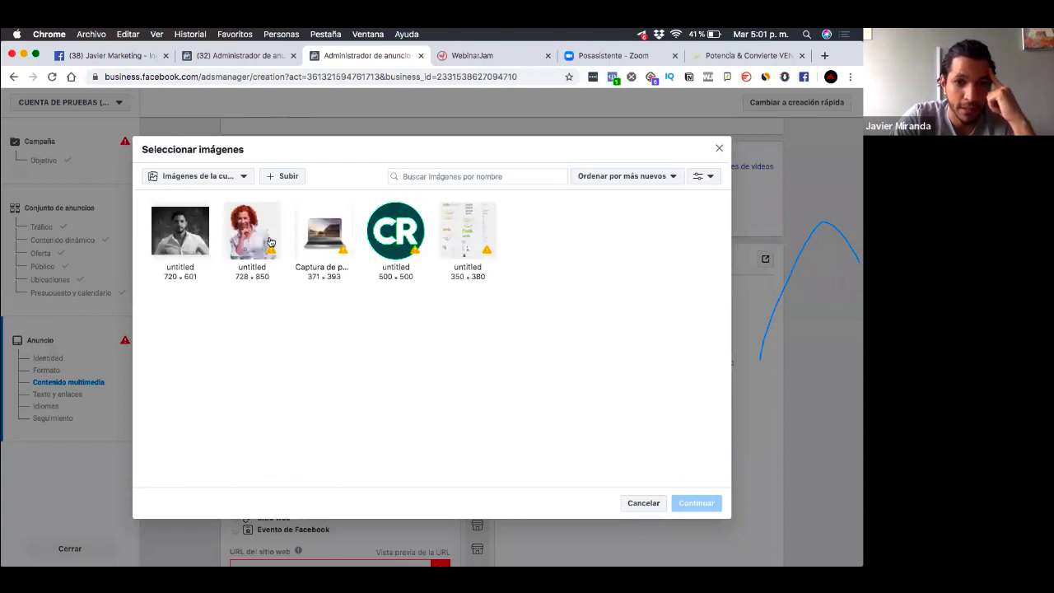
click(336, 236)
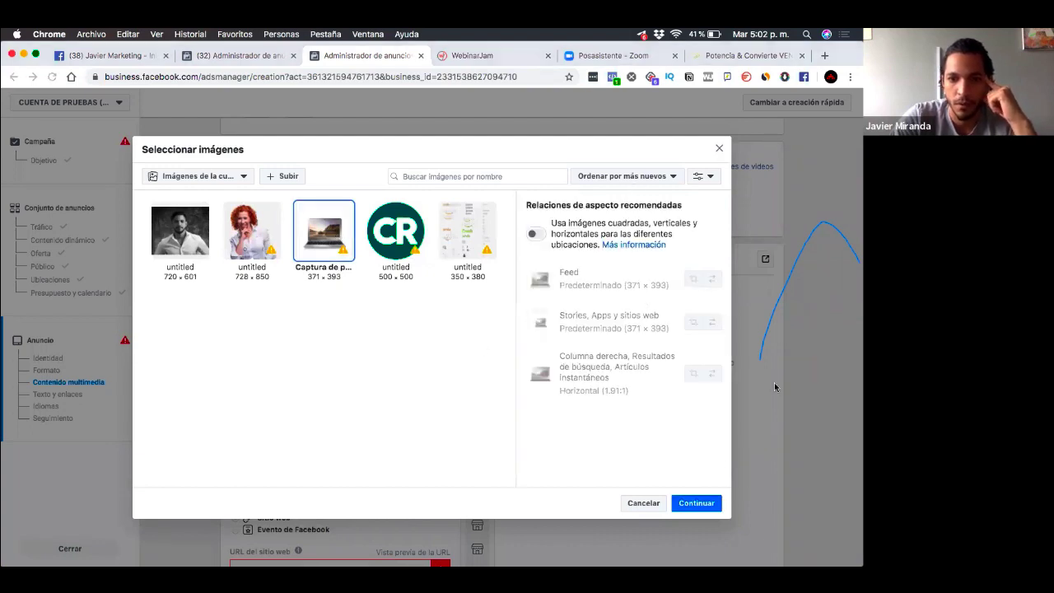
click(705, 507)
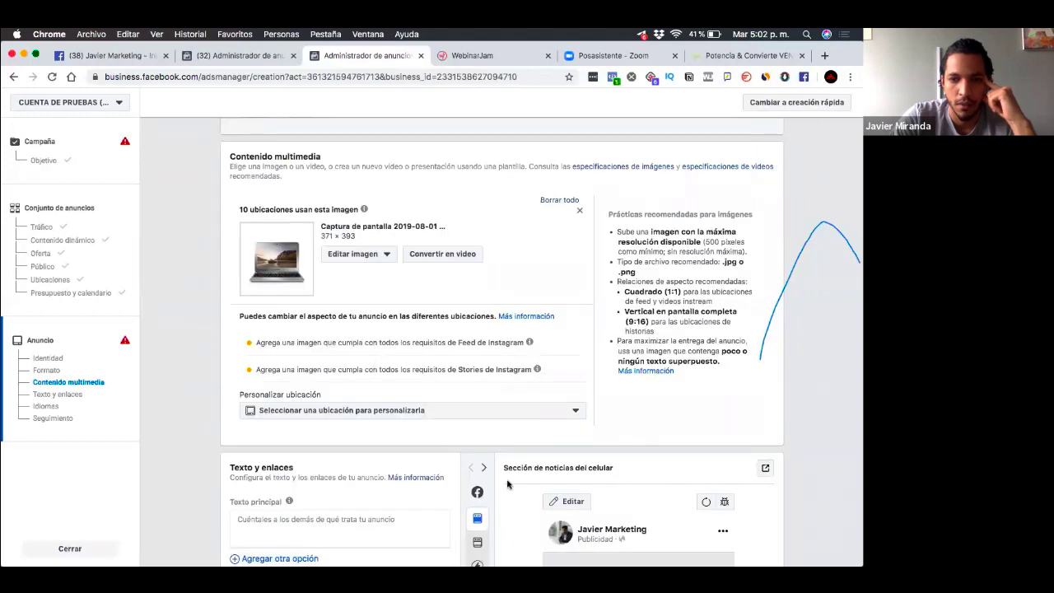
Enter "1 ENUNCIADO POTENTE O PREGUNTA AFIRMATIVA ." as the first line of the ad's primary text.
scroll(508, 484, down, 5)
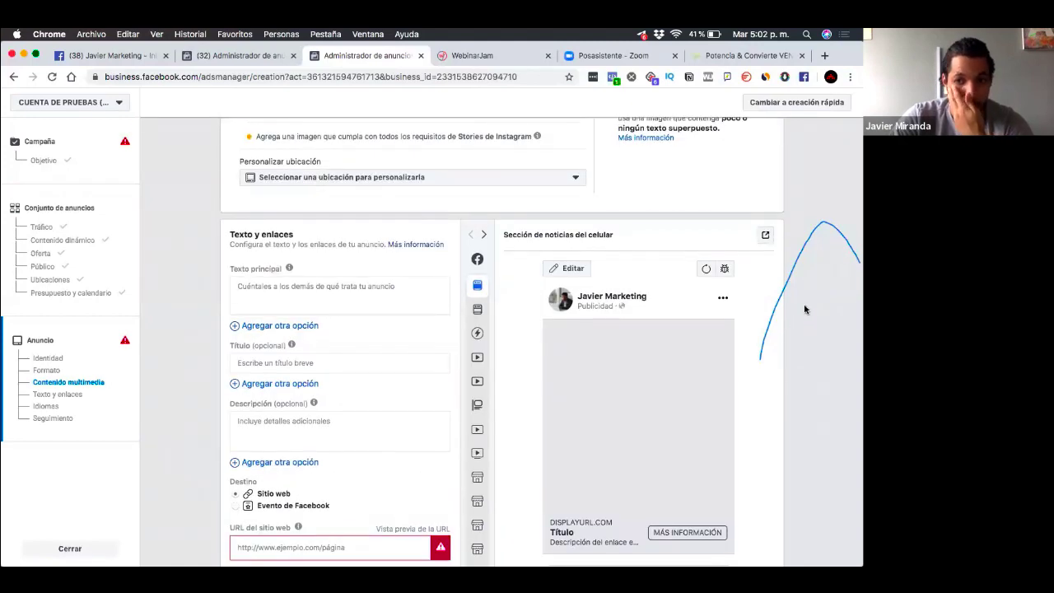
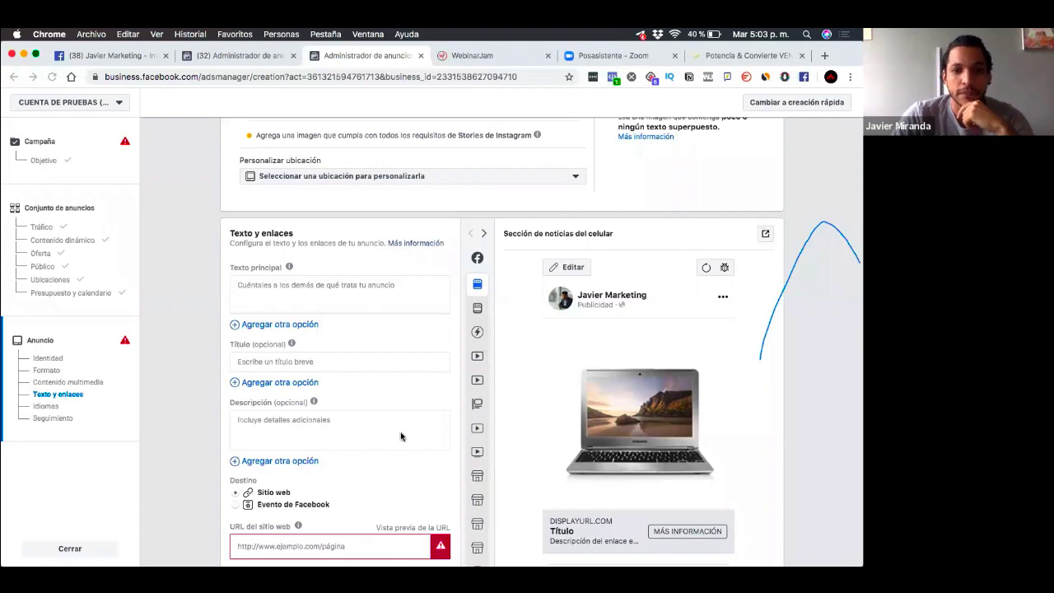
scroll(401, 436, down, 2)
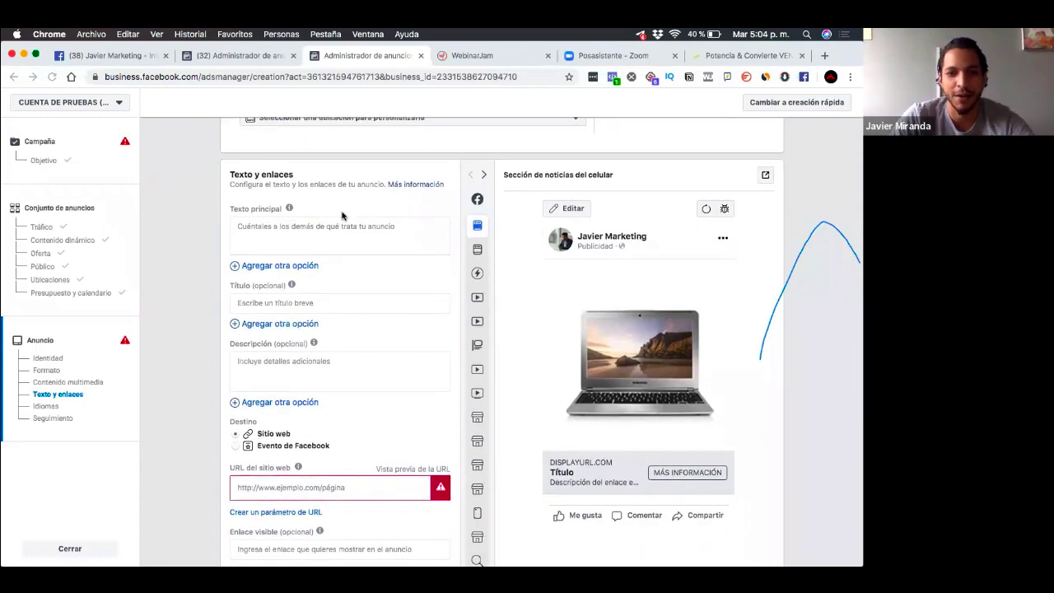
click(341, 237)
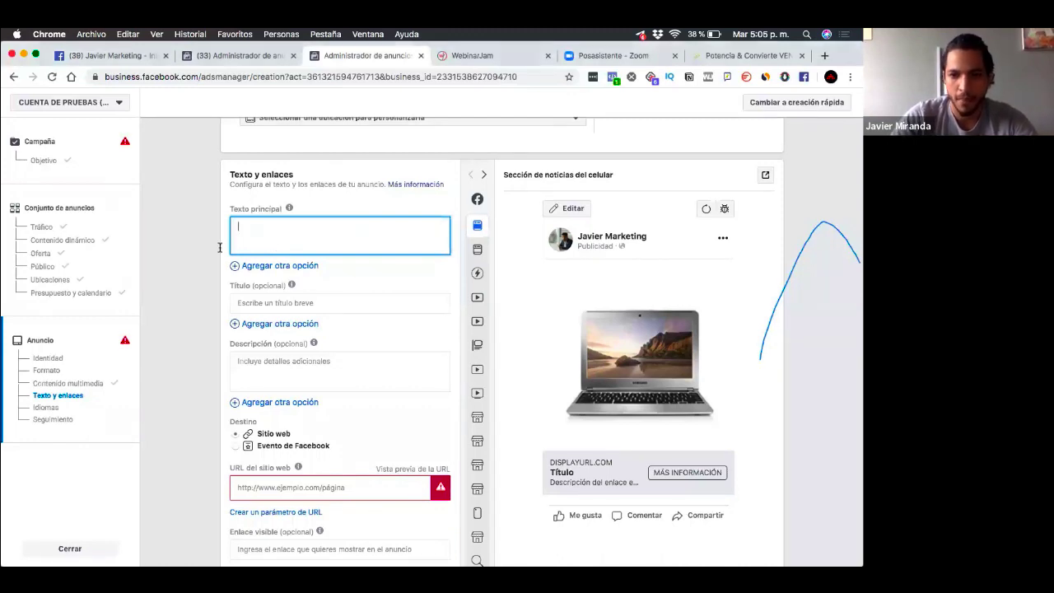
text(1)
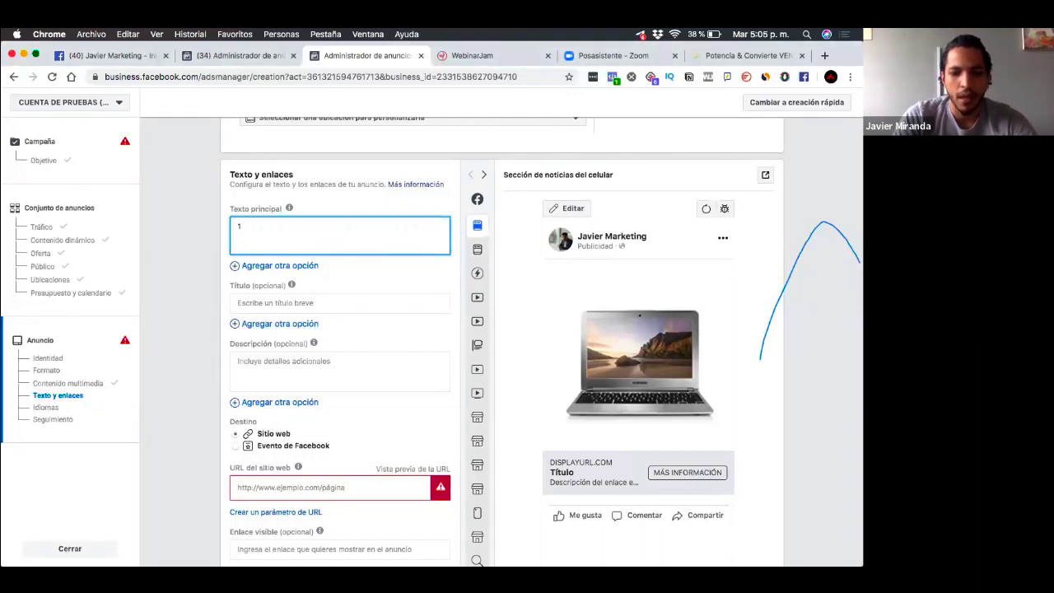
text( ENUNC)
text(IA)
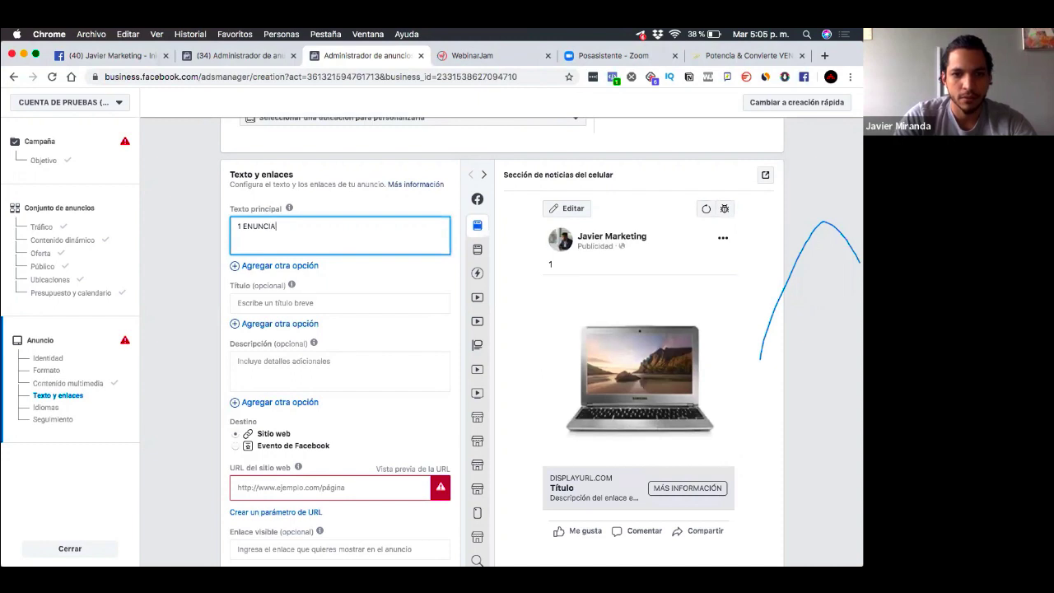
text(DO POTENTE )
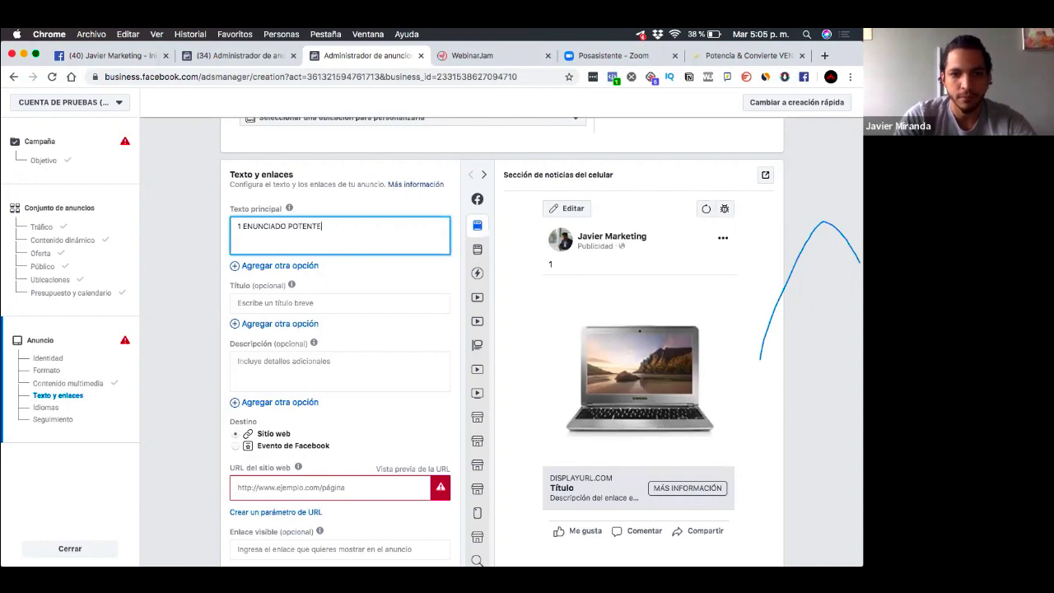
text(O)
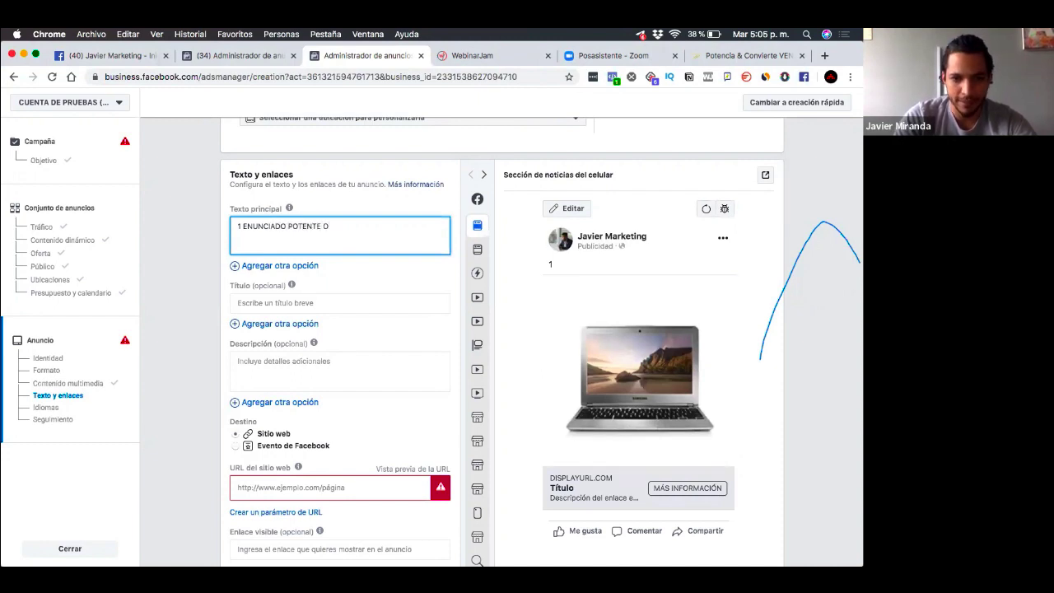
text( PRE)
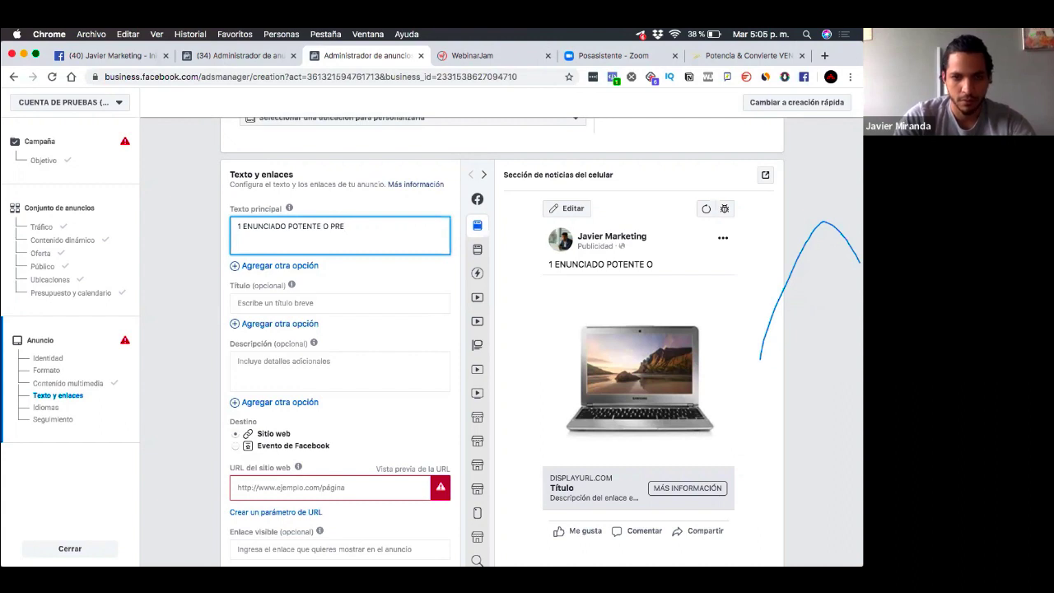
text(GUNTA AFIRMATIC)
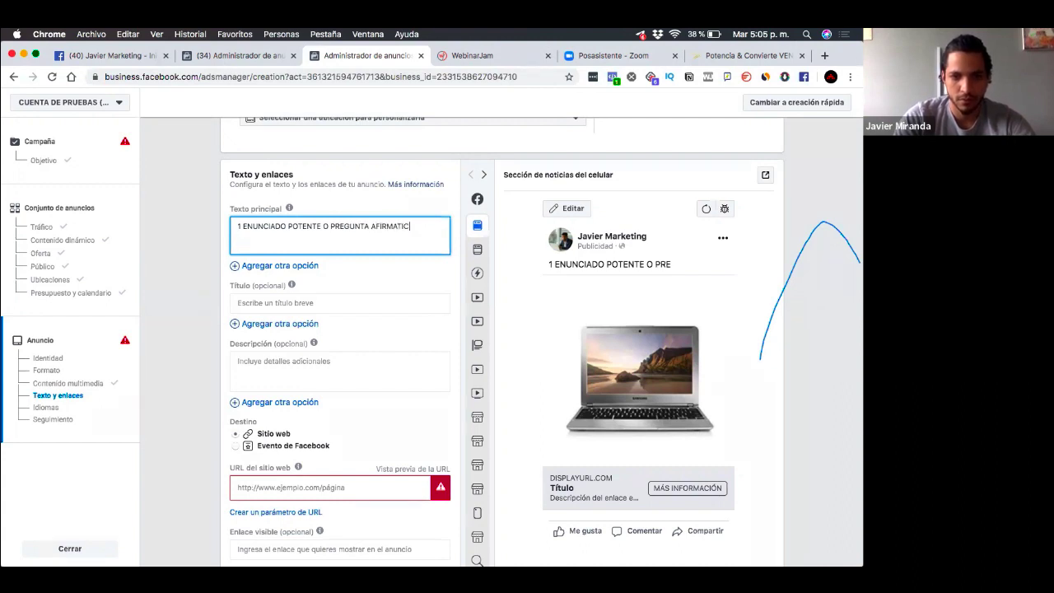
key(BackSpace)
text(VA .)
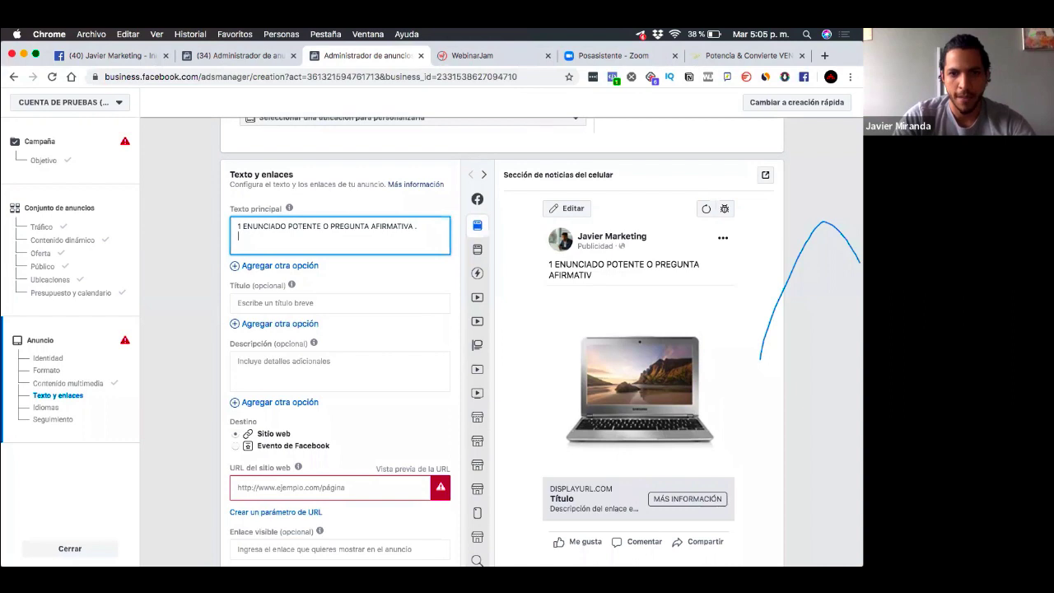
Leave a blank line in the primary text and add the line "Sabemos que esta cuerentena".
key(Return)
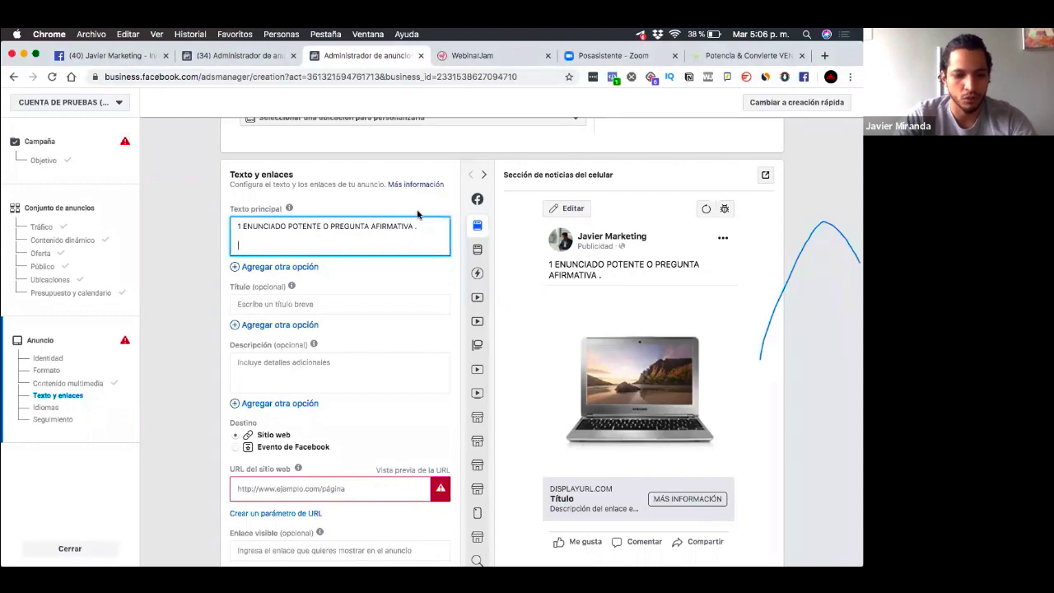
key(Return)
key(Return)
text(Sa)
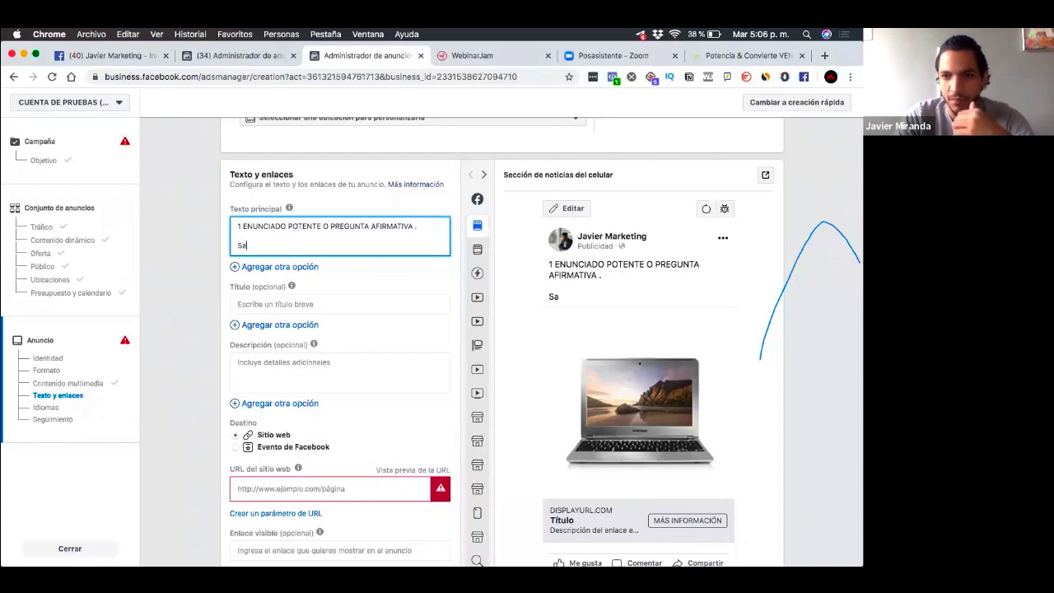
text(bemos)
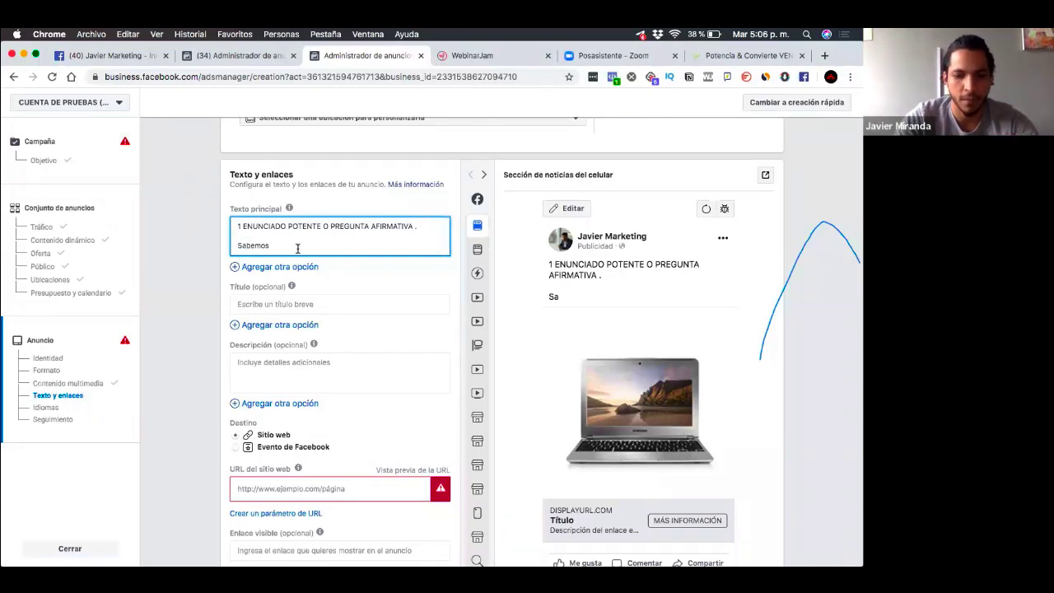
text( que)
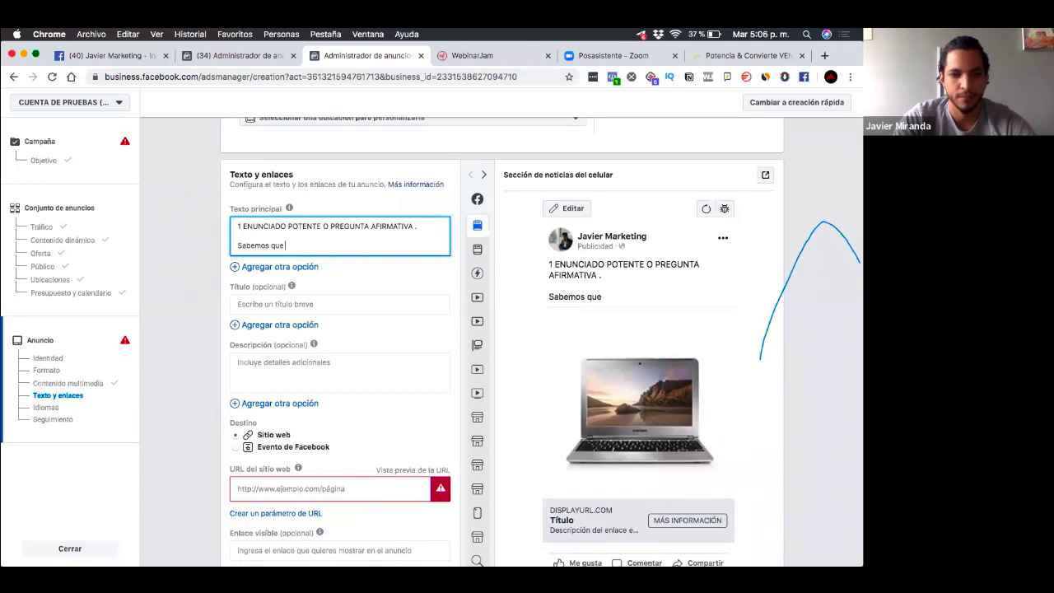
text( esta cuer)
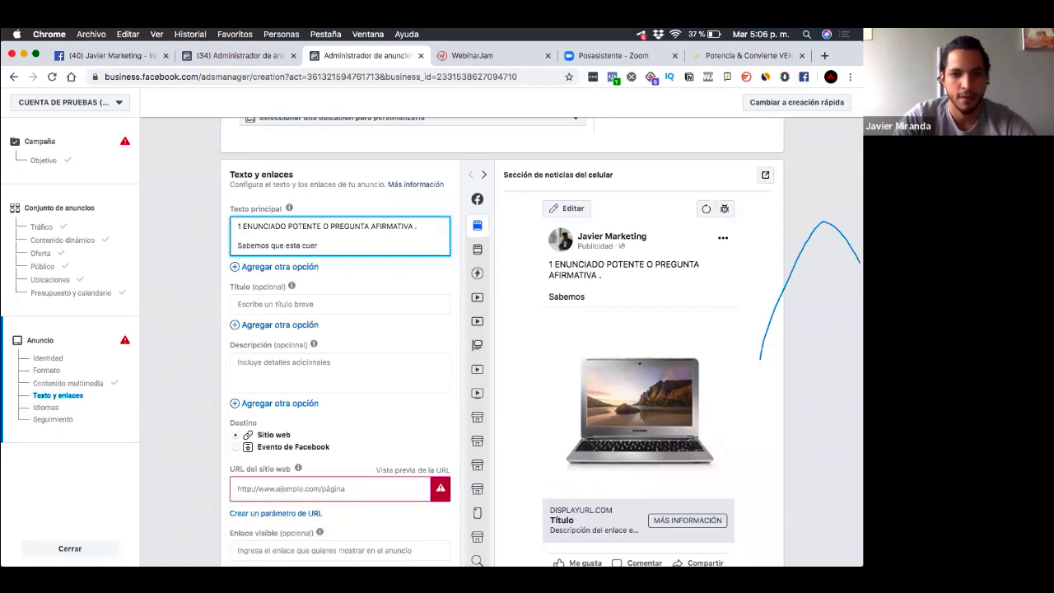
text(ente)
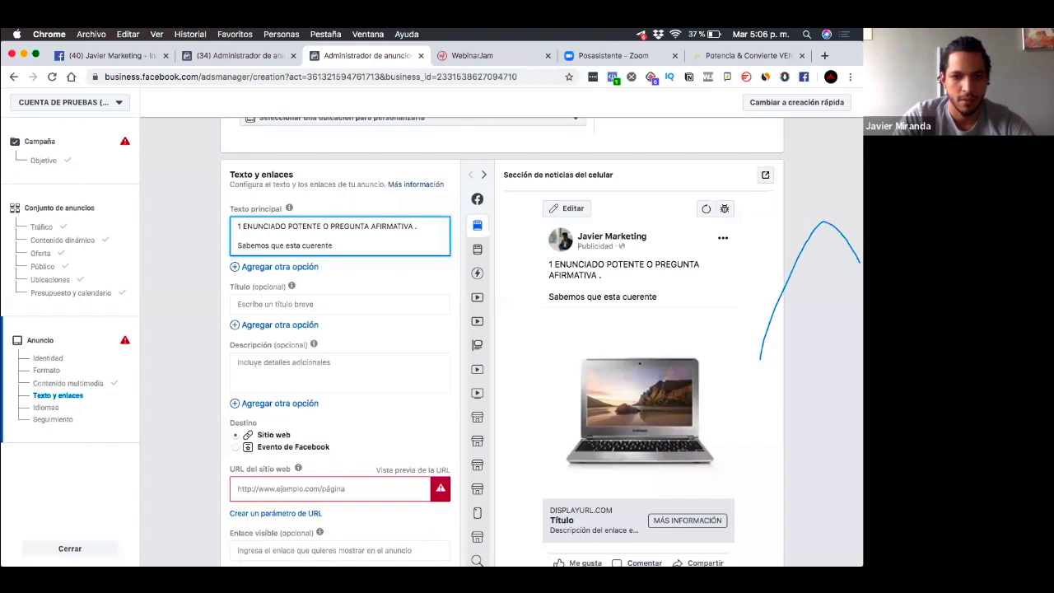
text(na)
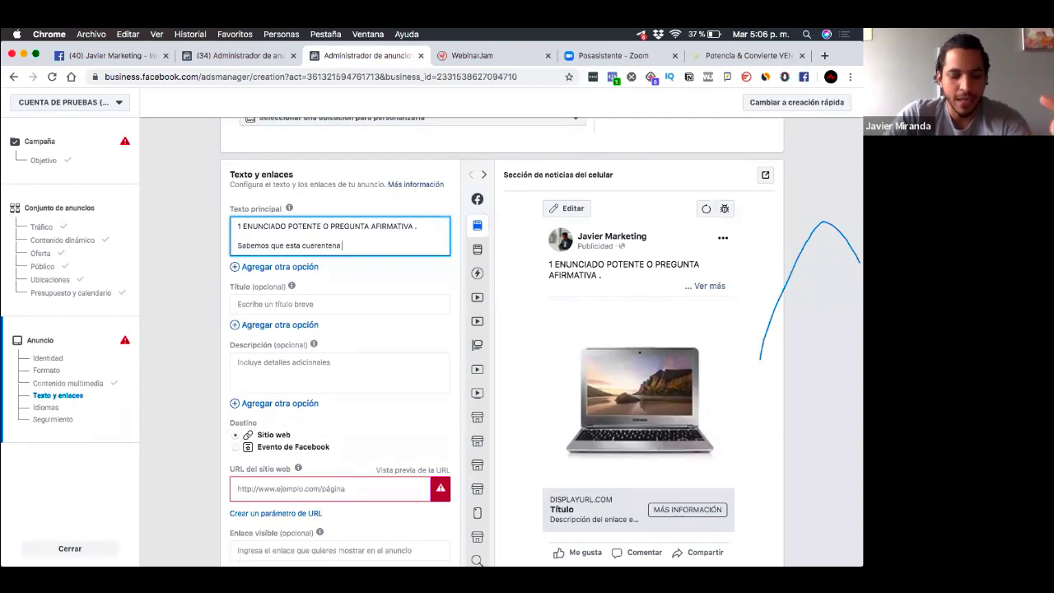
Remove the blank line between the primary text's two lines and put it back.
click(238, 245)
key(BackSpace)
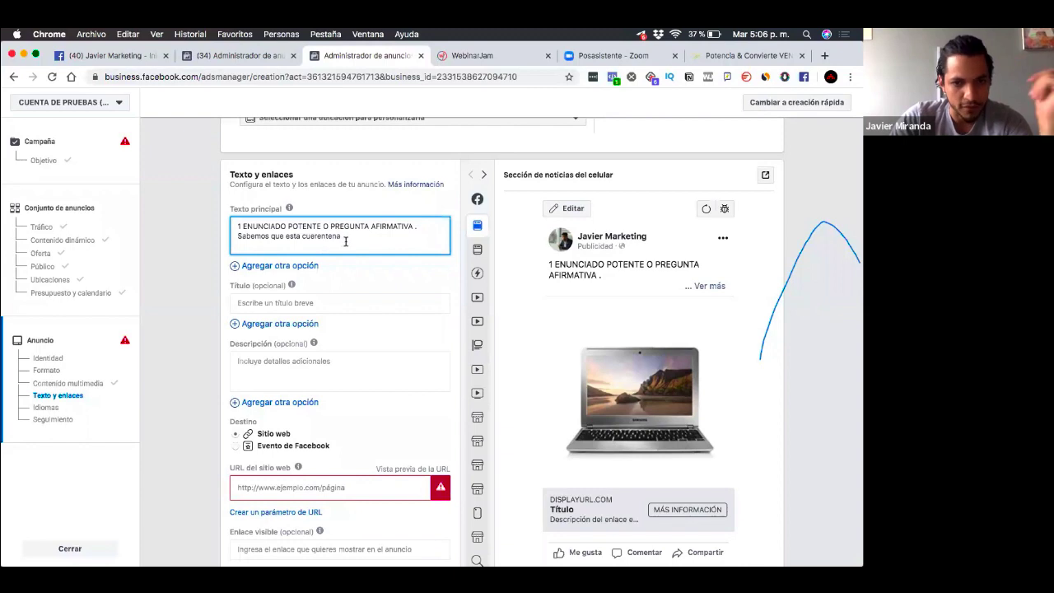
key(Return)
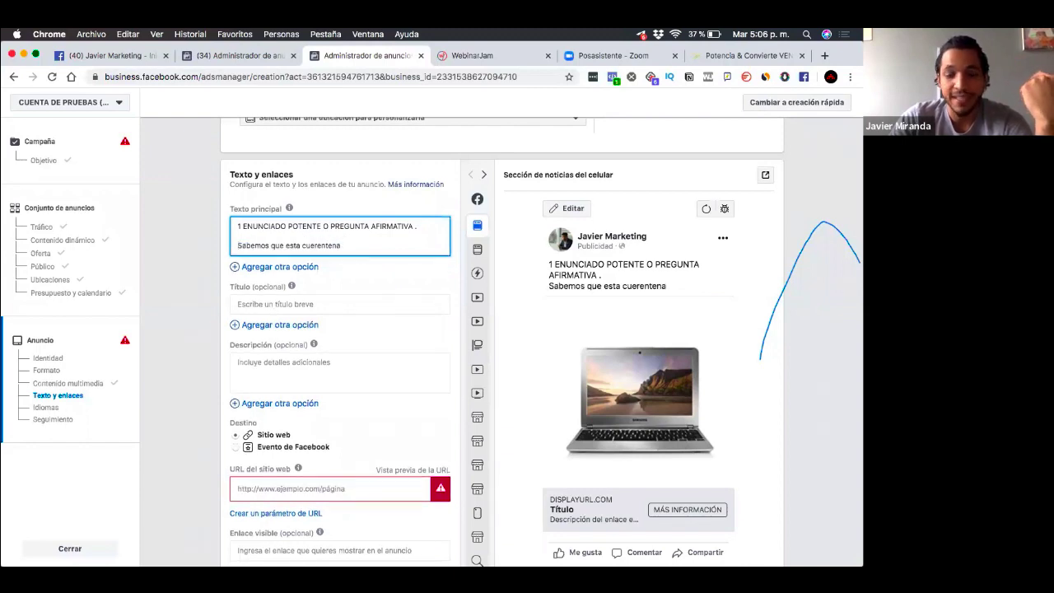
Remove the blank line above "Sabemos que esta cuerentena" in the primary text and add "2 beneficios" below it after a blank line.
key(BackSpace)
click(360, 235)
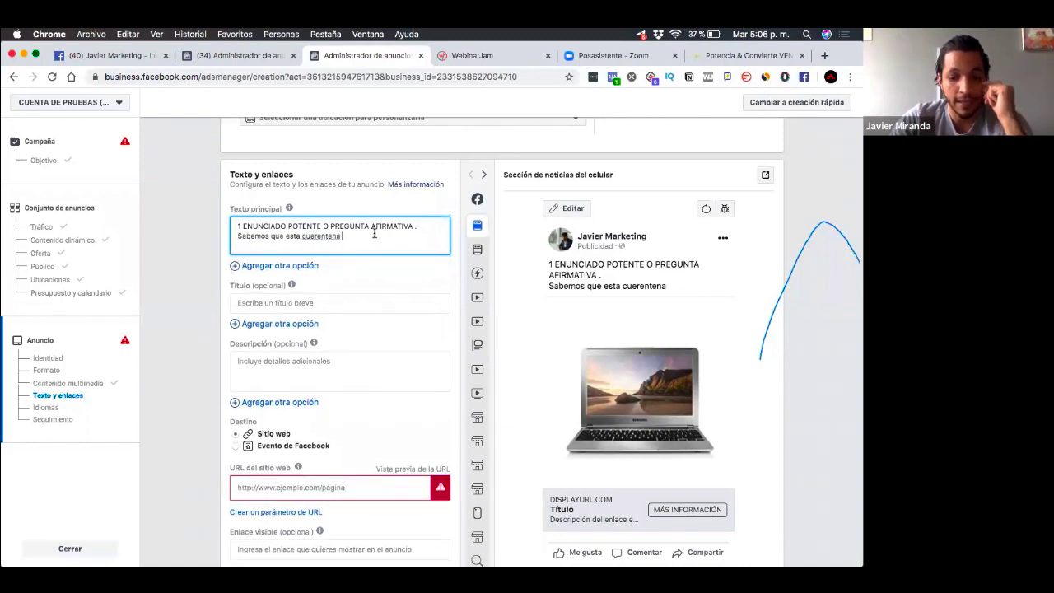
key(Return)
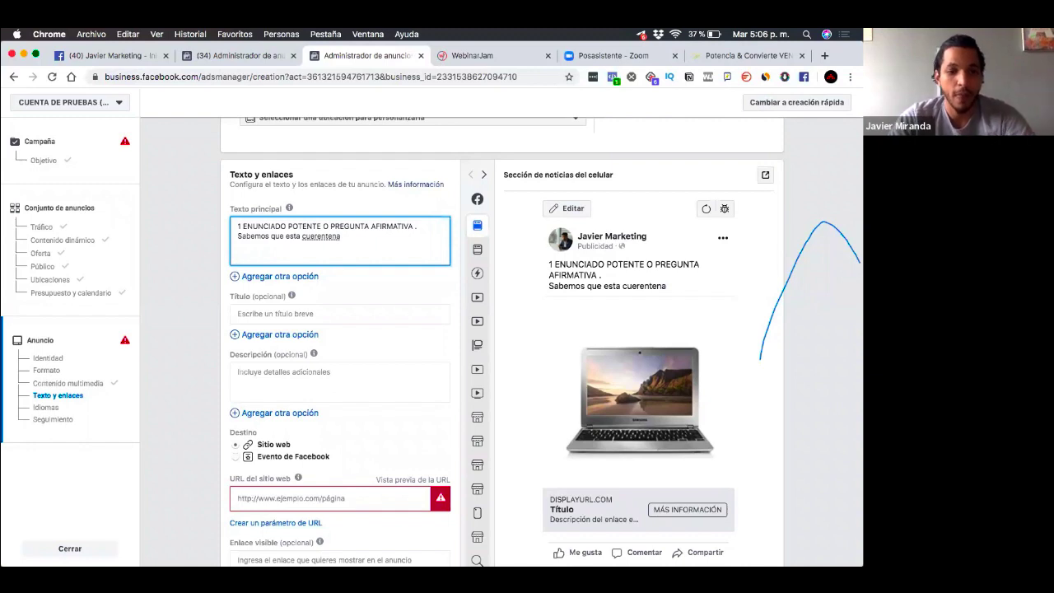
key(Return)
text(2 beneficios)
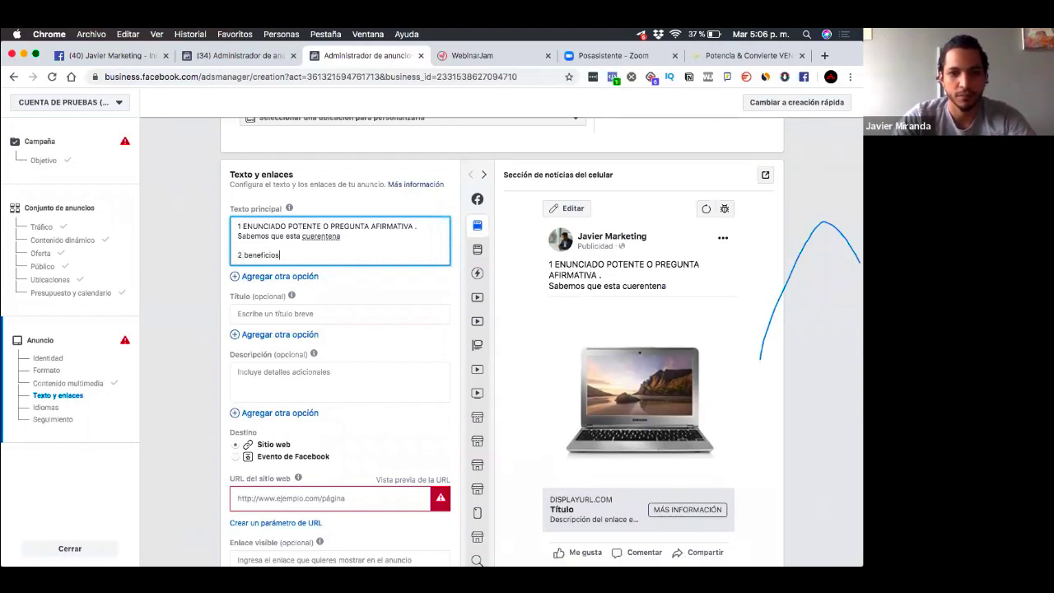
Leave another blank line in the primary text and add the line "3 CTA".
key(Return)
key(Return)
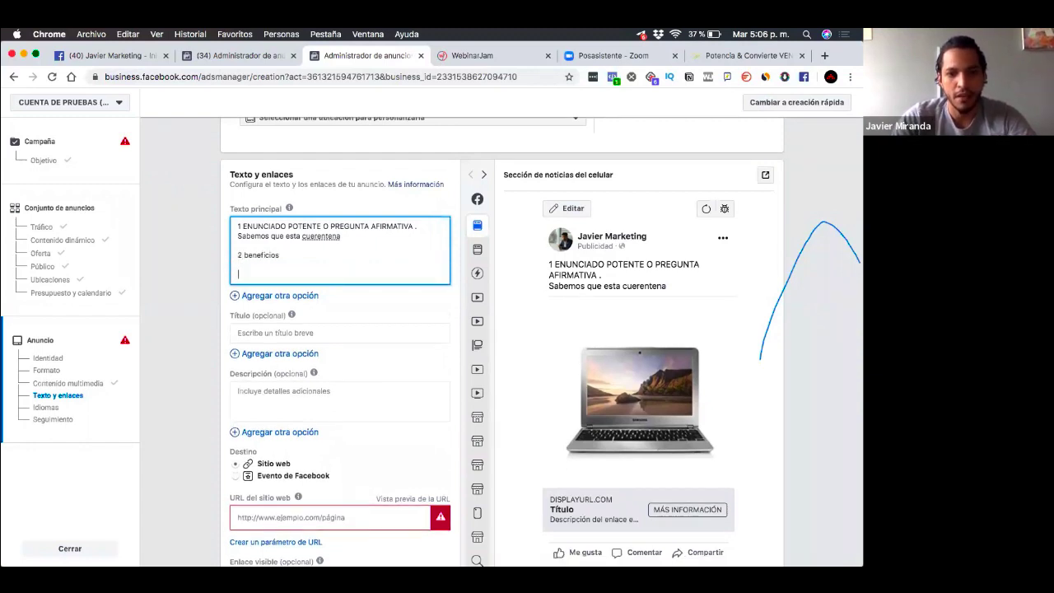
text(3)
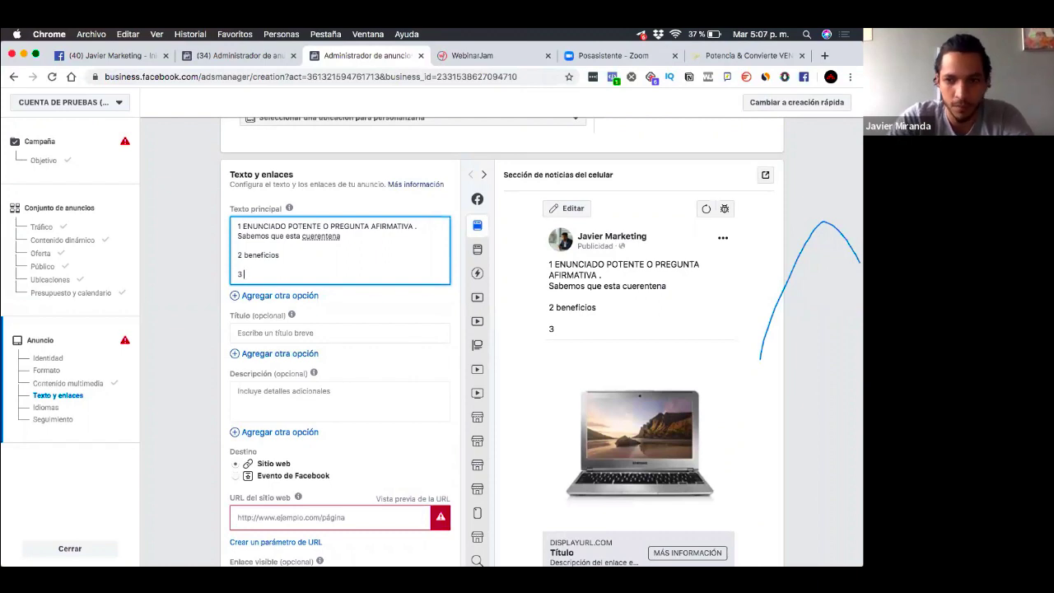
text(C)
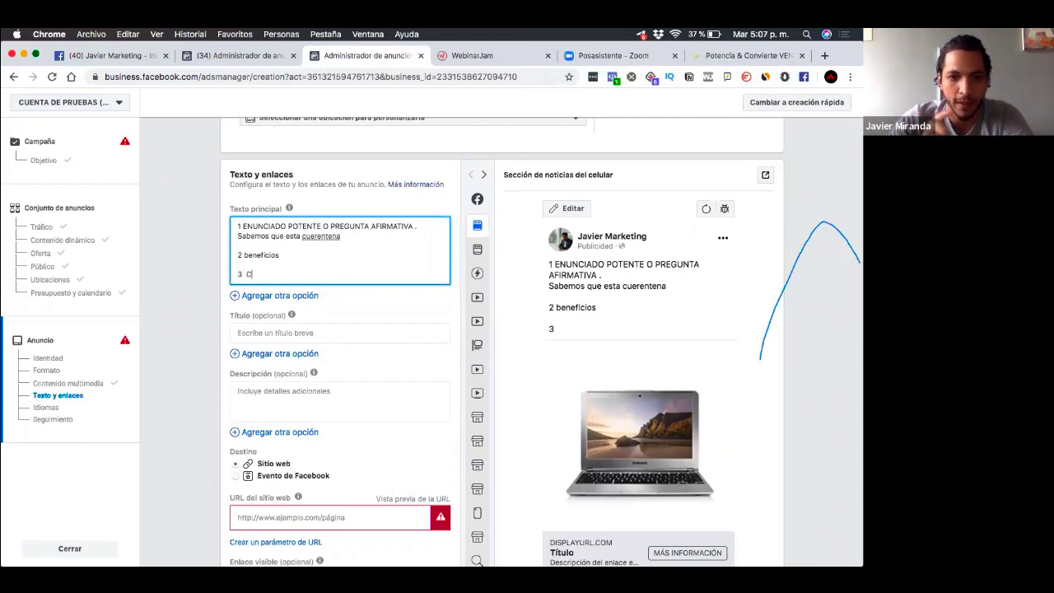
text(TA)
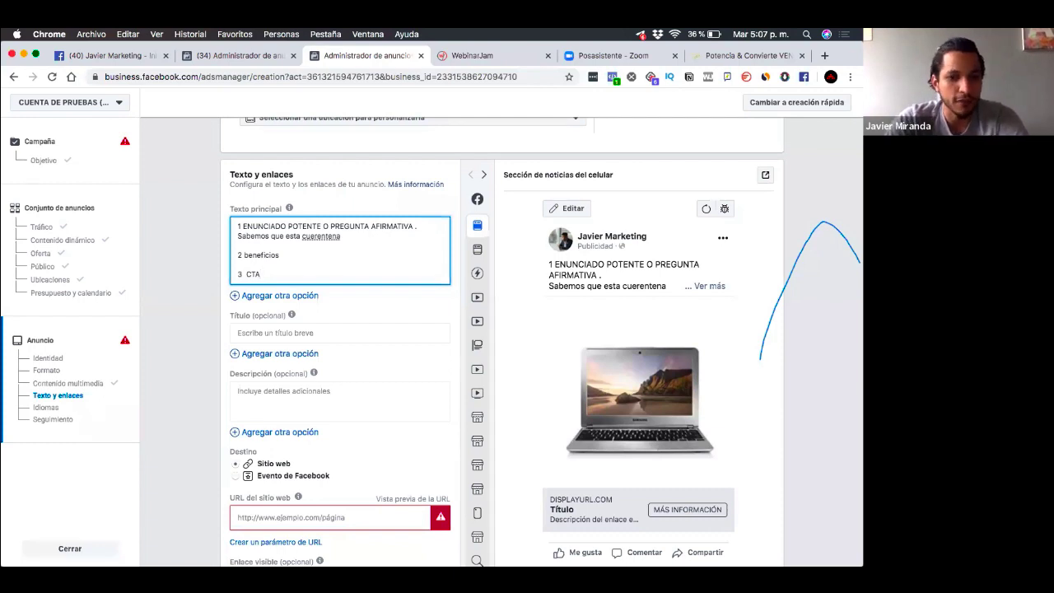
Enter "CURSO DE CAMPAÑAS" as the ad's title.
click(319, 333)
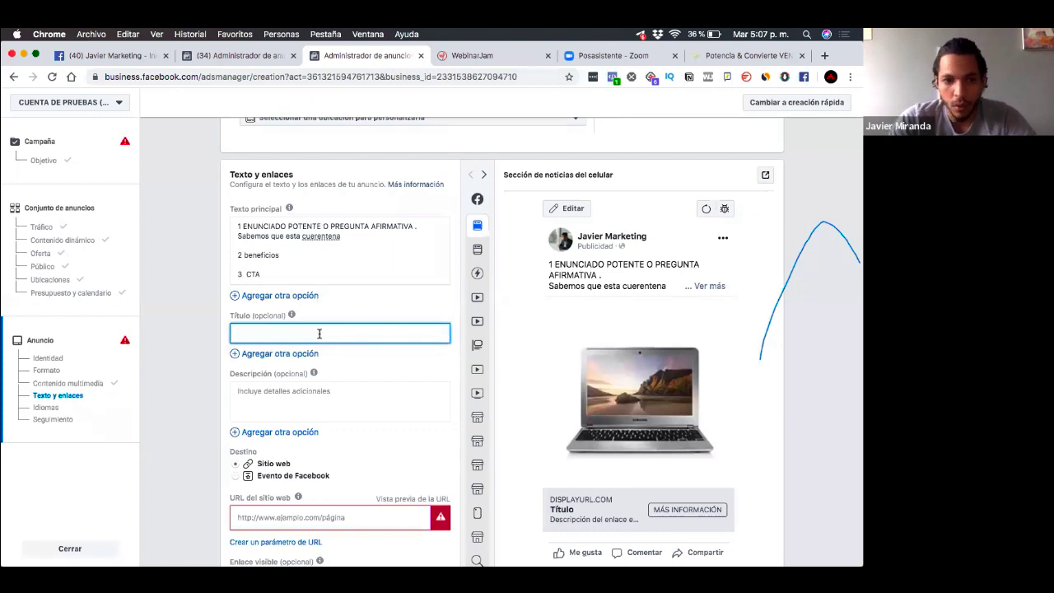
text(CURSO )
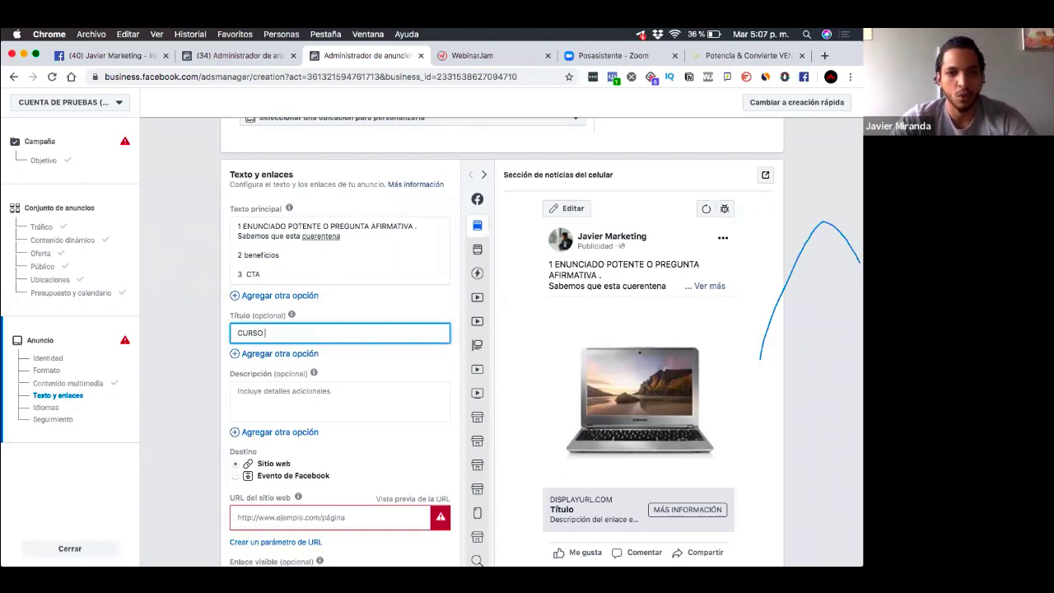
text(DE)
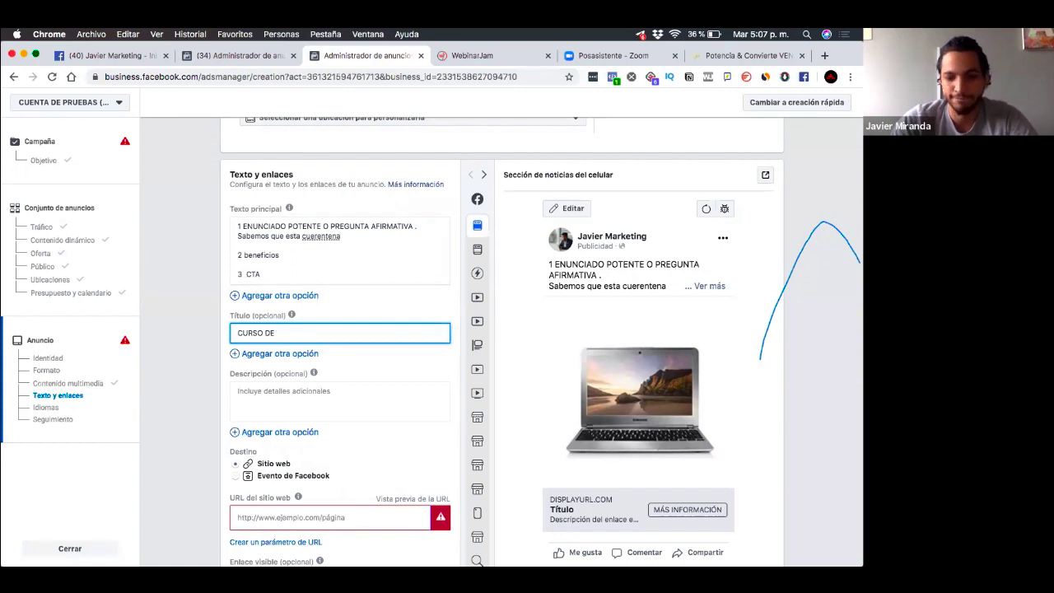
text( CA)
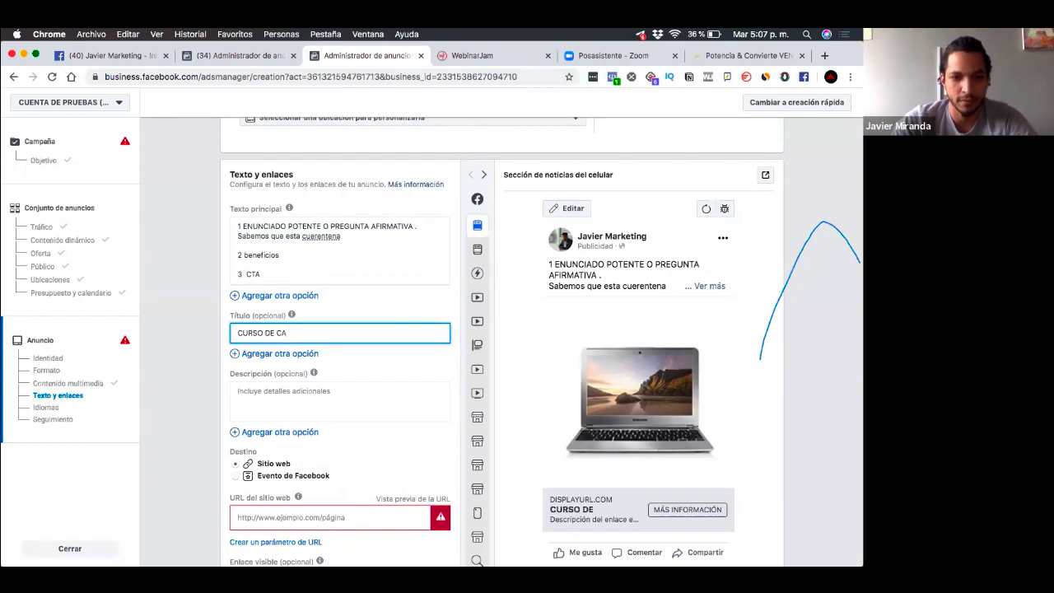
text(MPAÑAS)
Enter "BENEFICIO" as the ad's description.
click(358, 407)
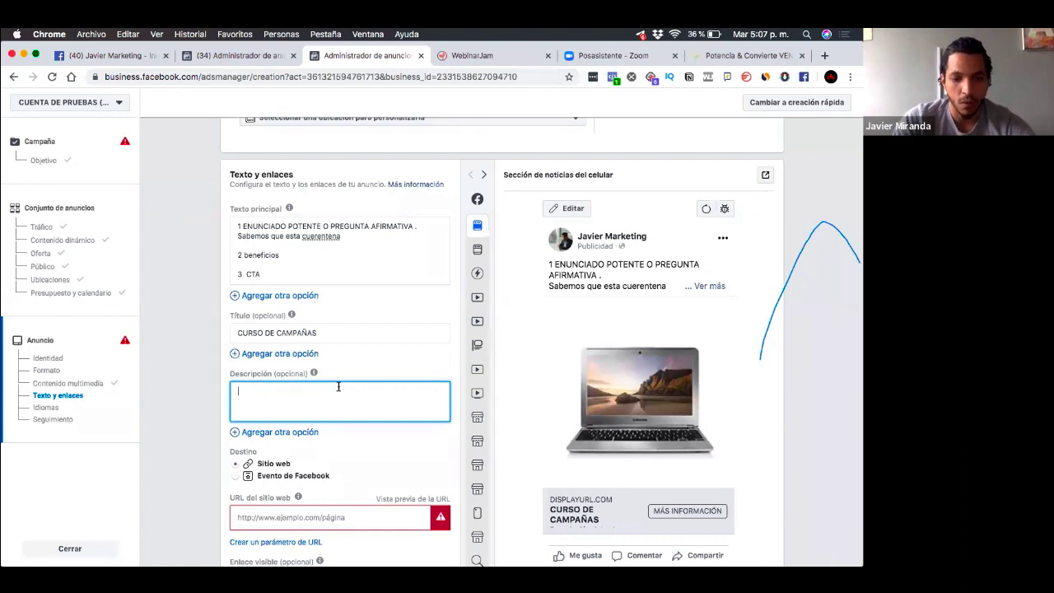
text(BEN)
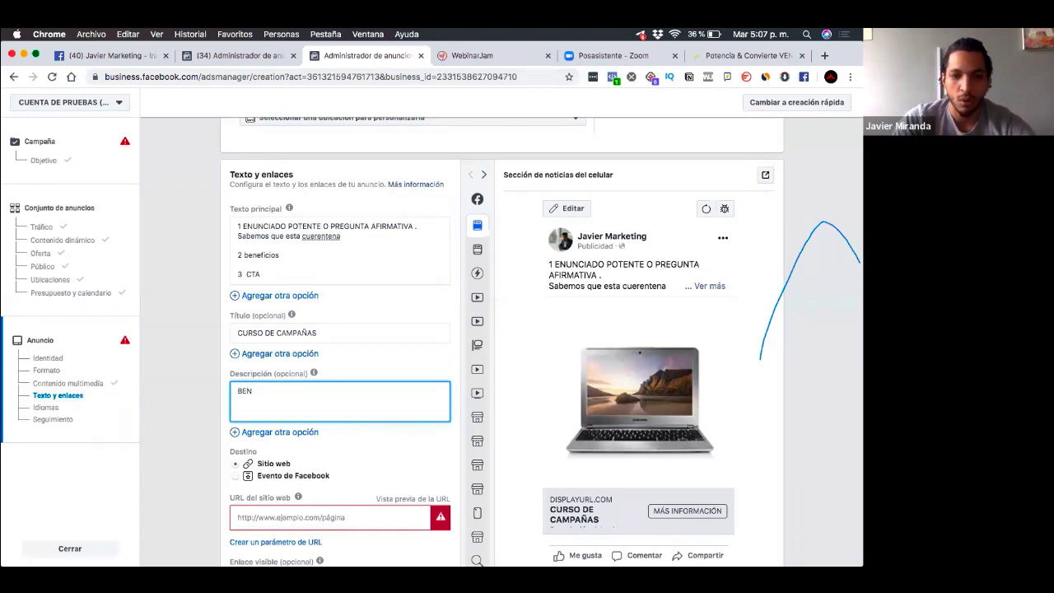
text(EFICO)
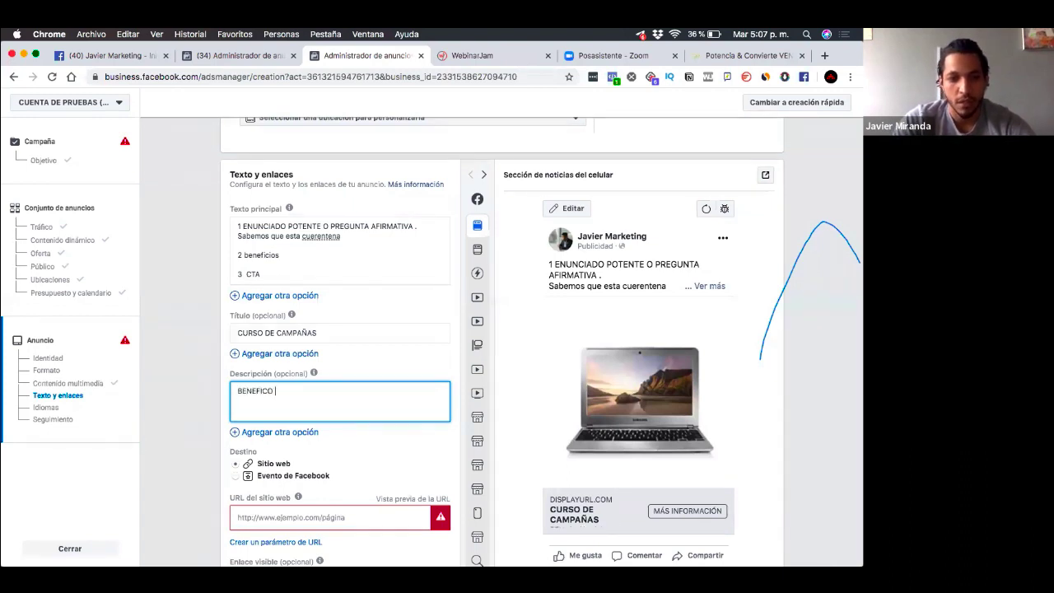
key(BackSpace)
text(IO)
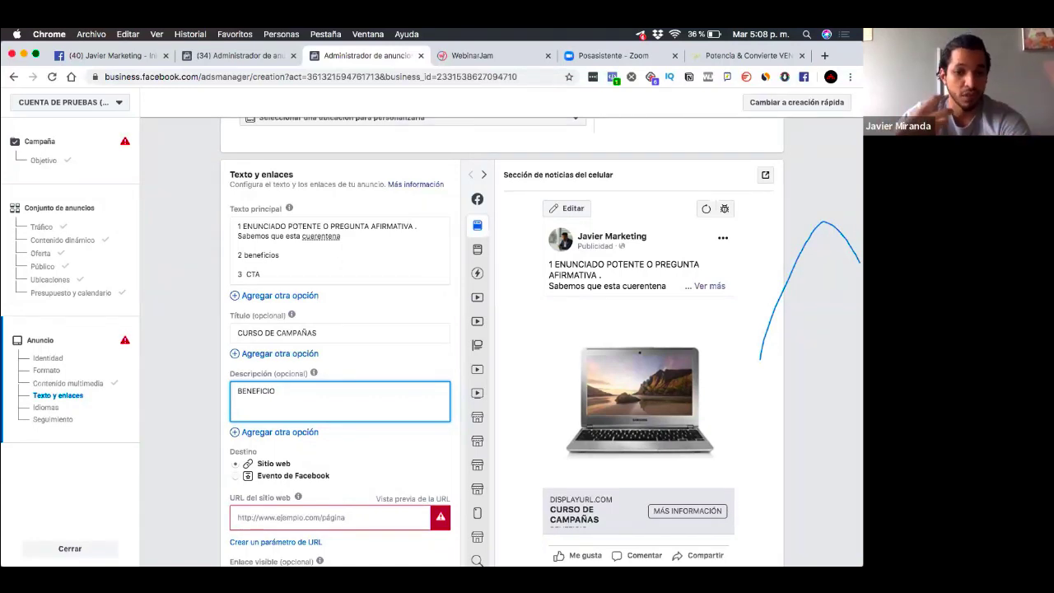
Go to the ad's destination settings and activate the empty website URL field.
scroll(386, 440, down, 3)
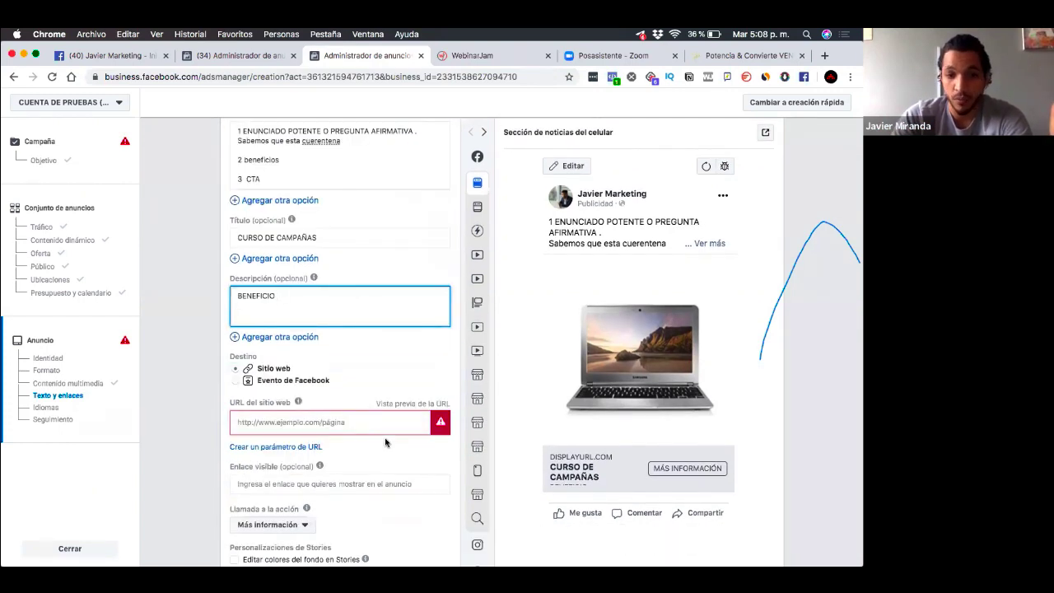
scroll(386, 444, down, 2)
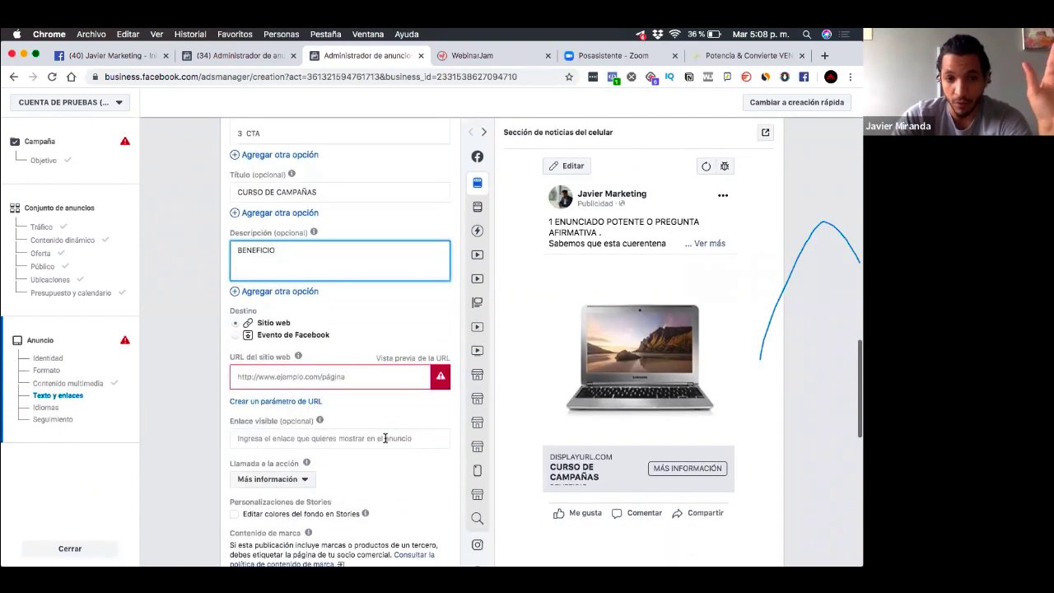
click(355, 377)
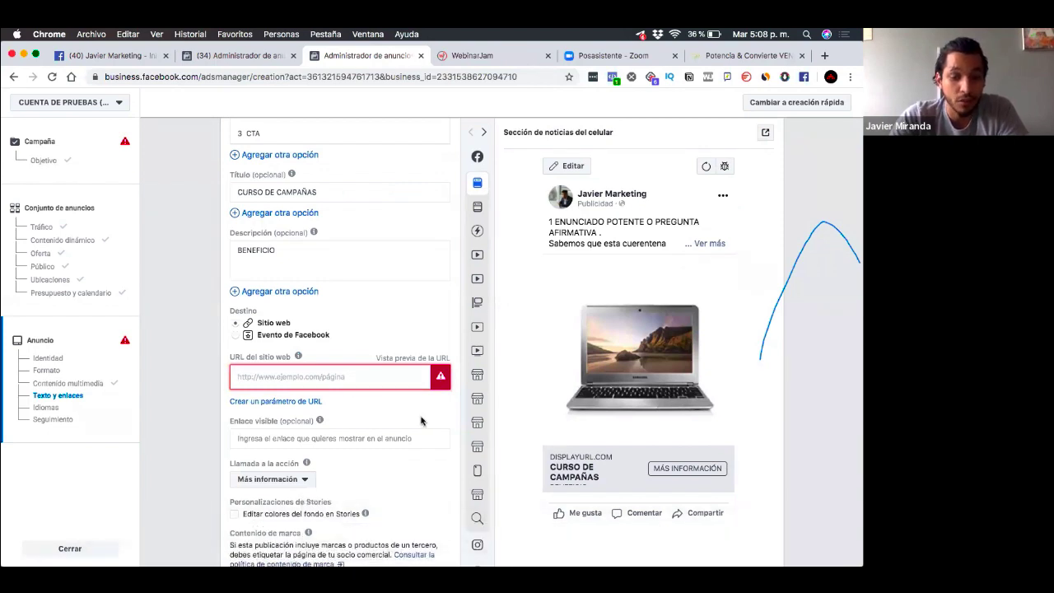
Look through the ad's call-to-action options and close the list without choosing a different one.
scroll(423, 453, down, 1)
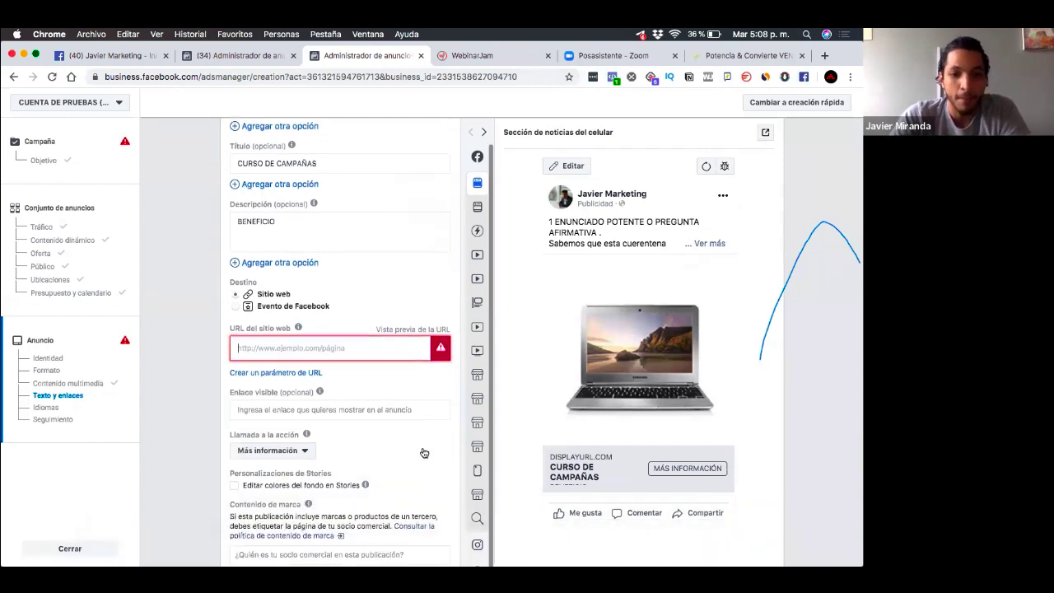
scroll(423, 453, down, 5)
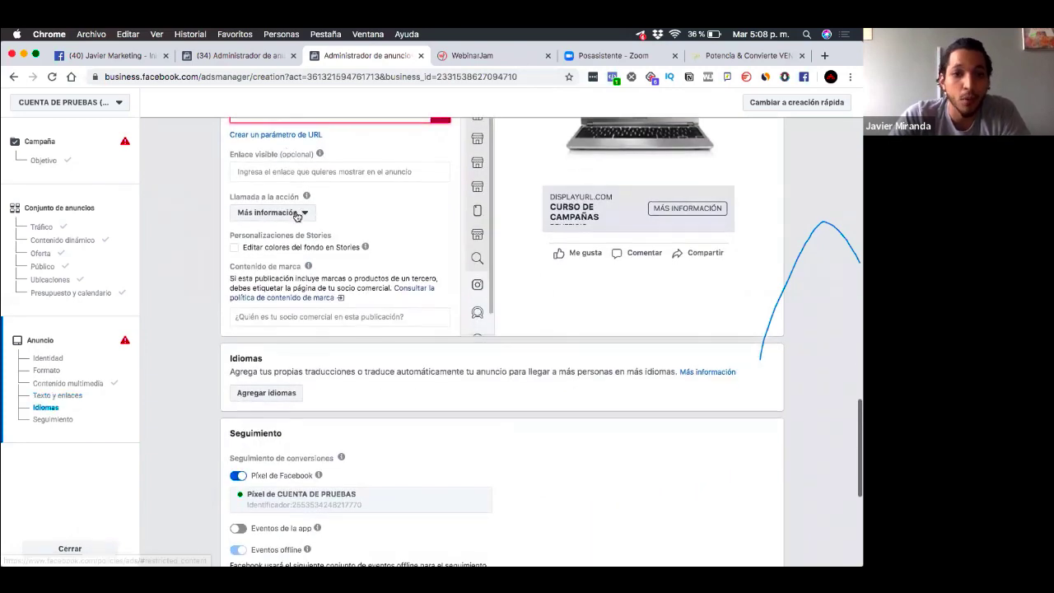
click(298, 213)
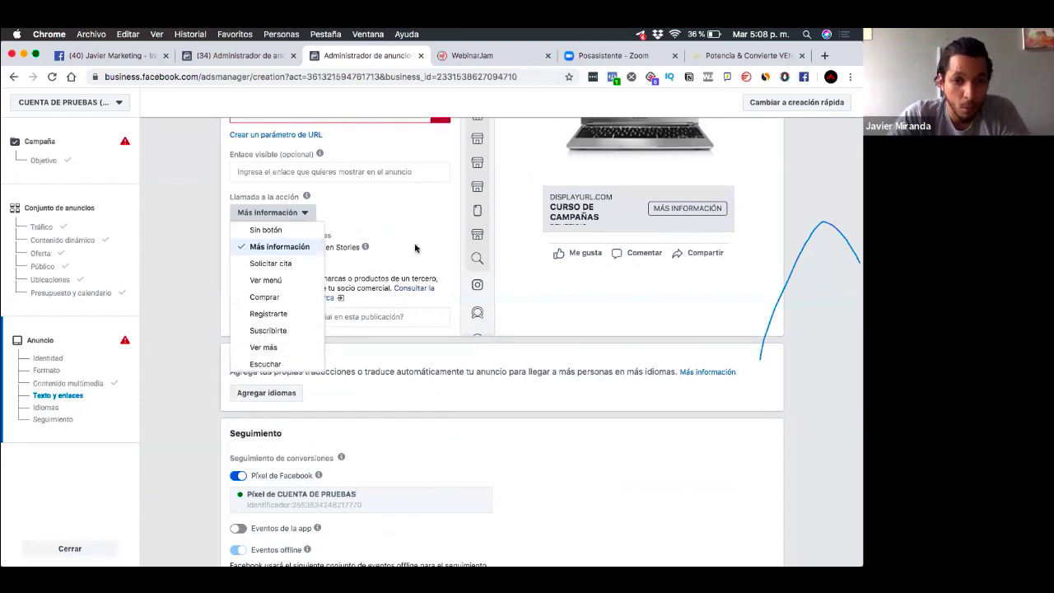
scroll(282, 359, down, 2)
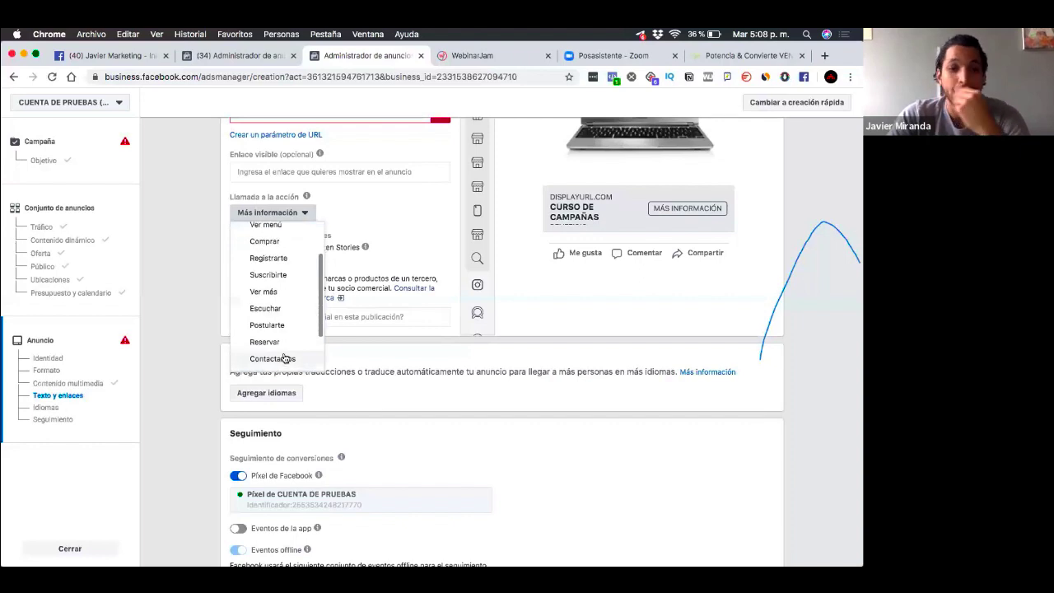
click(415, 250)
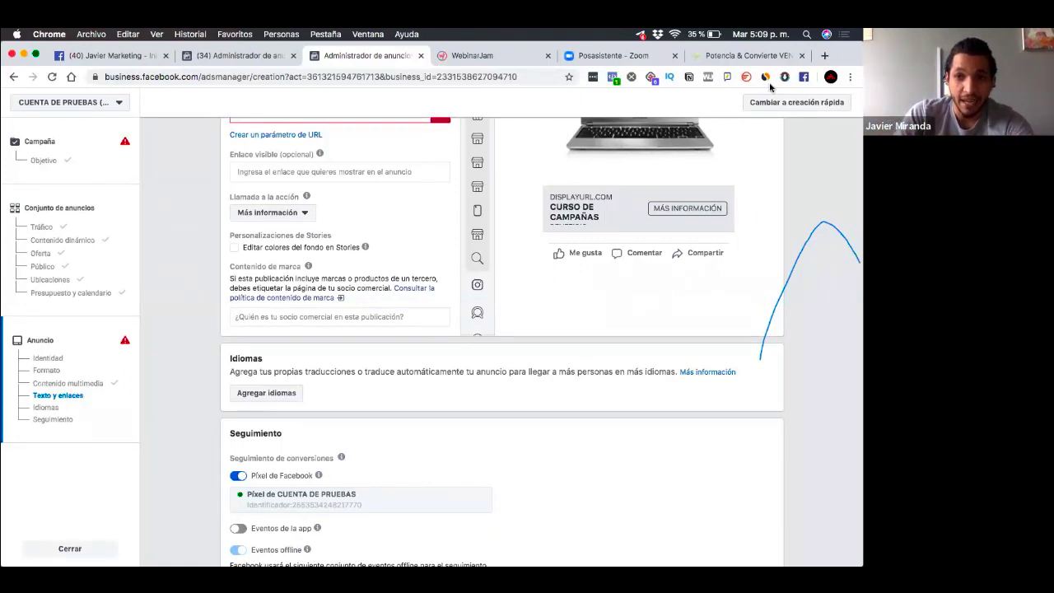
Switch to the open Potencia & Convierte offer page and highlight the domain name and the page path in its web address.
click(752, 56)
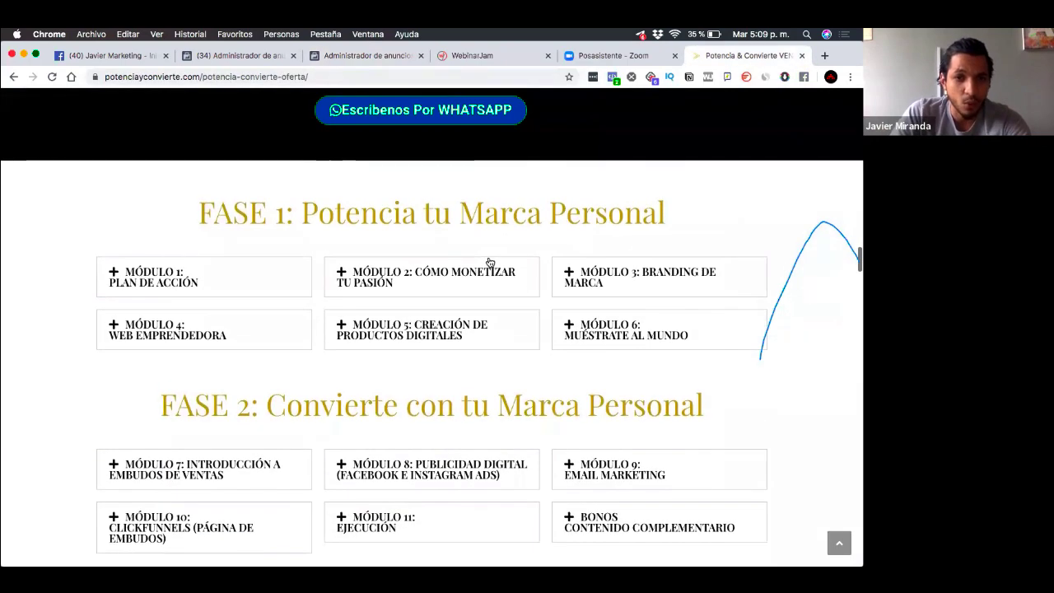
scroll(488, 263, down, 1)
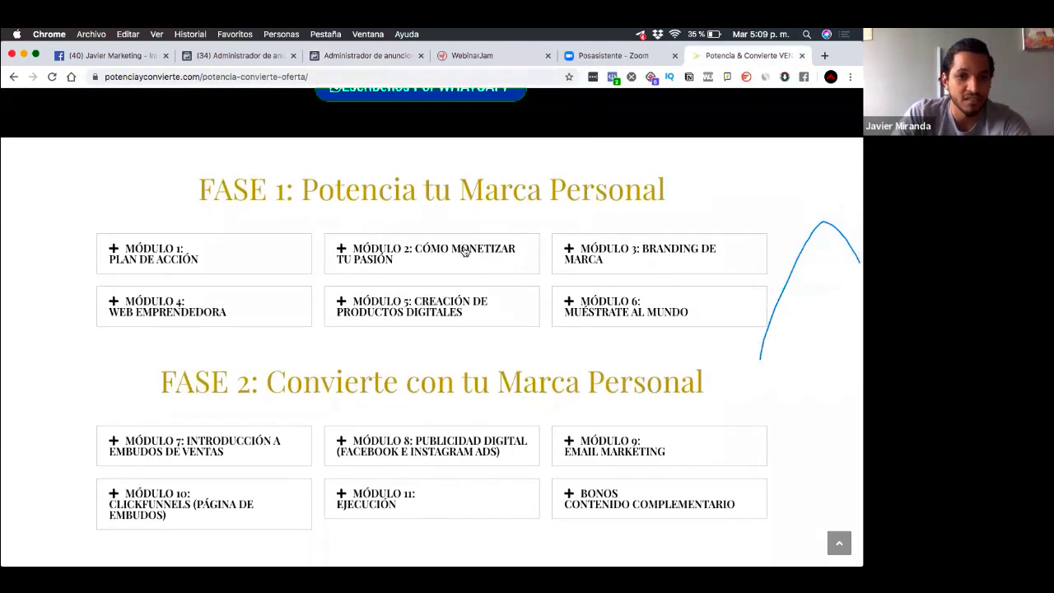
double_click(134, 77)
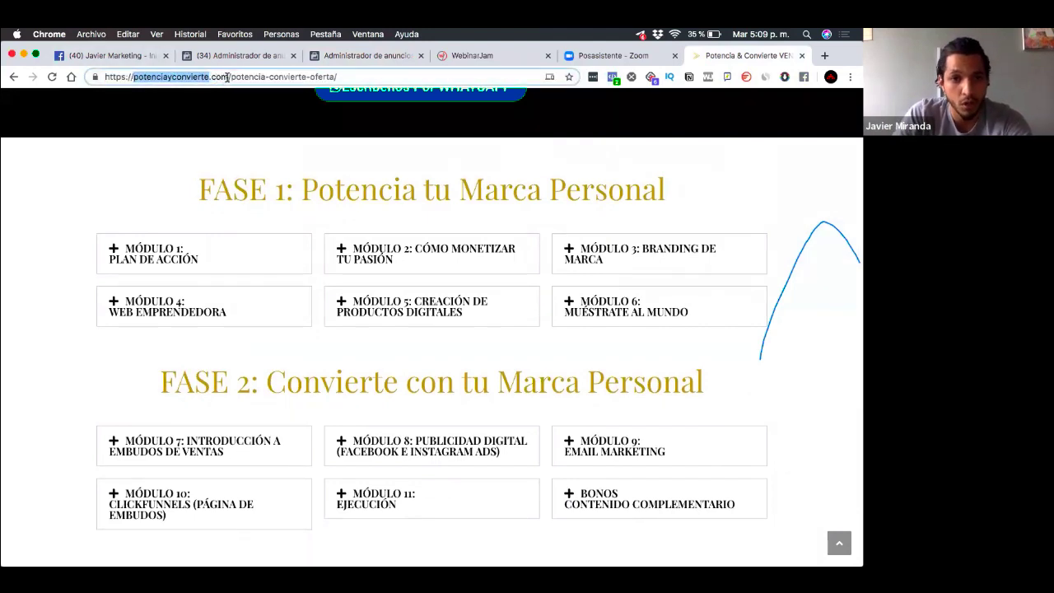
drag(231, 77, 425, 87)
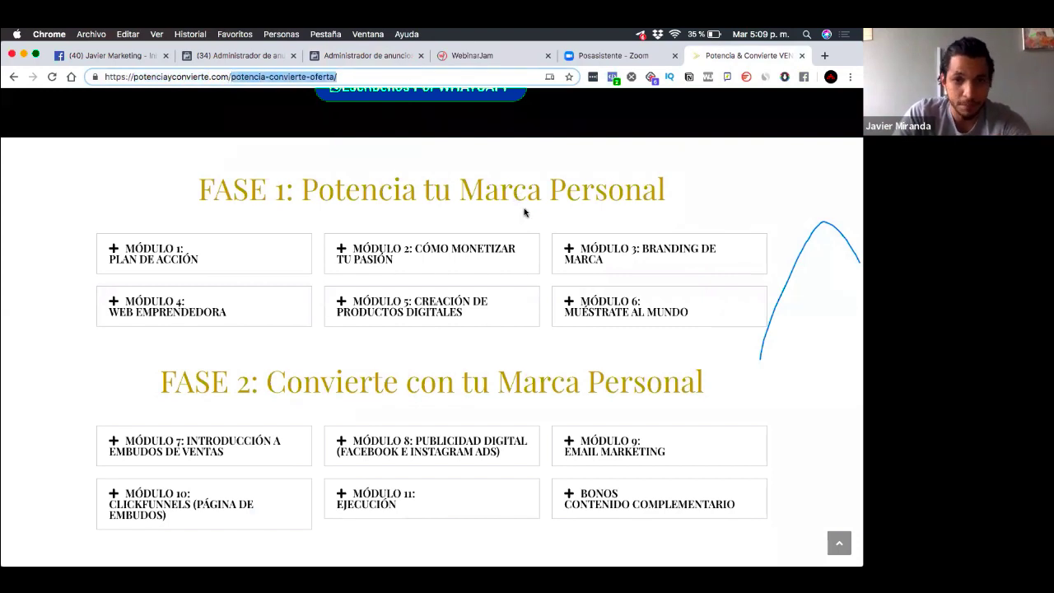
scroll(524, 211, down, 1)
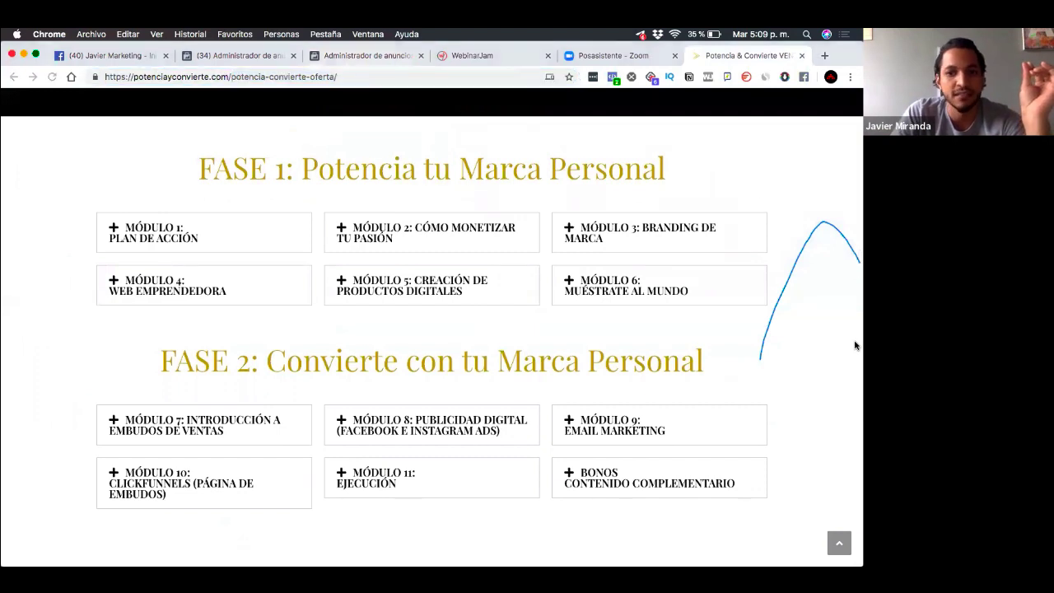
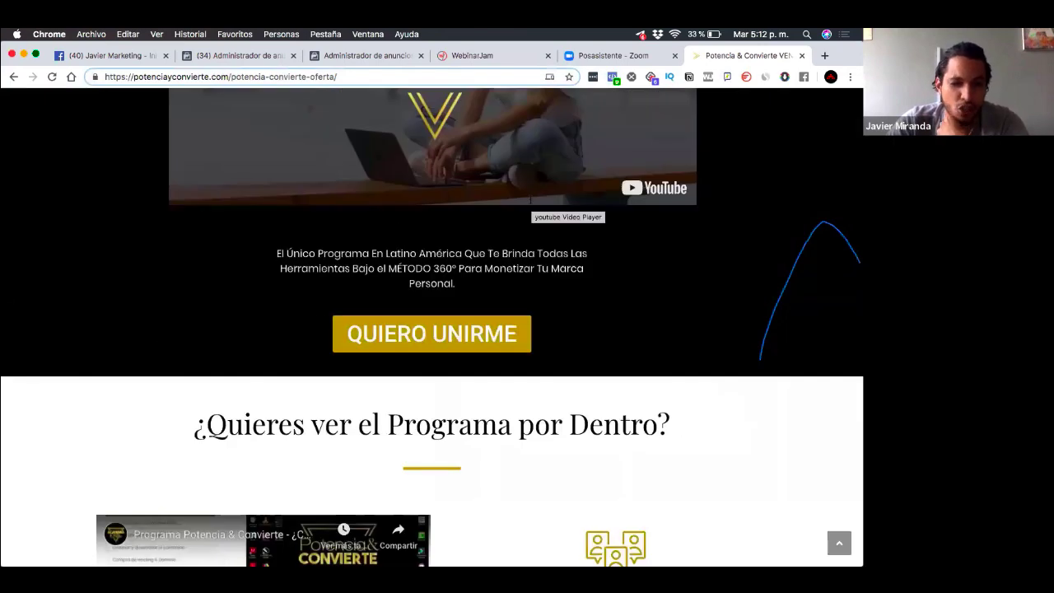
Review the Potencia & Convierte offer page from its opening headline and video down to the section on why the program is unique.
scroll(531, 202, up, 2)
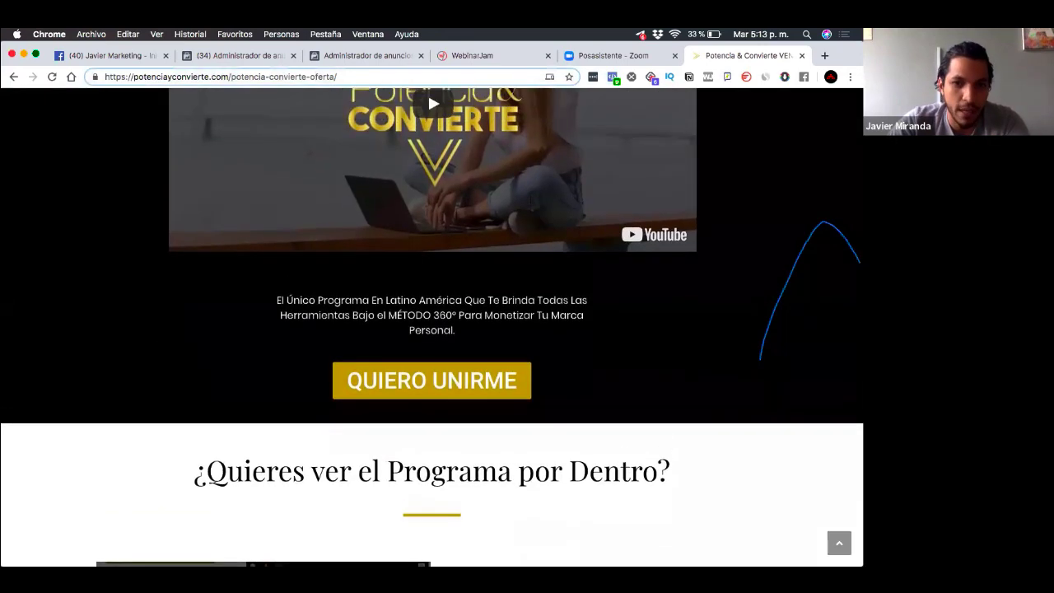
scroll(432, 327, up, 1)
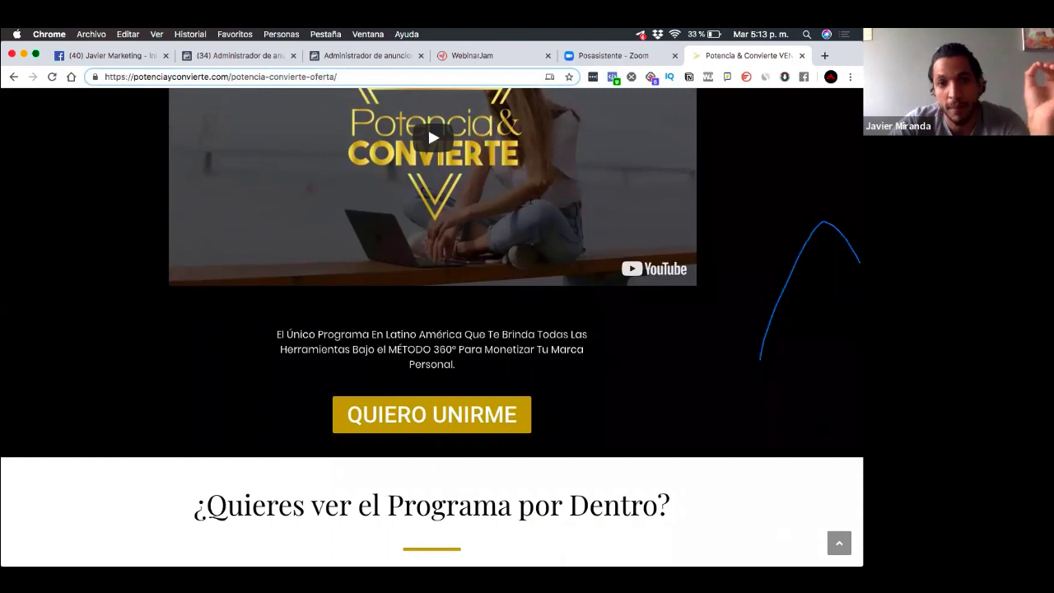
scroll(530, 203, up, 5)
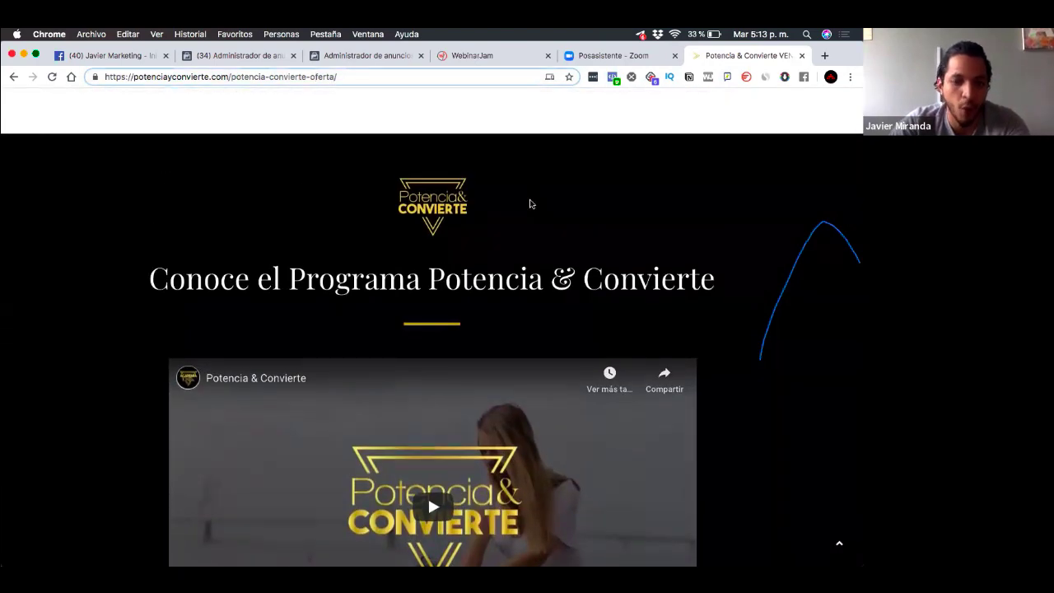
scroll(530, 204, down, 4)
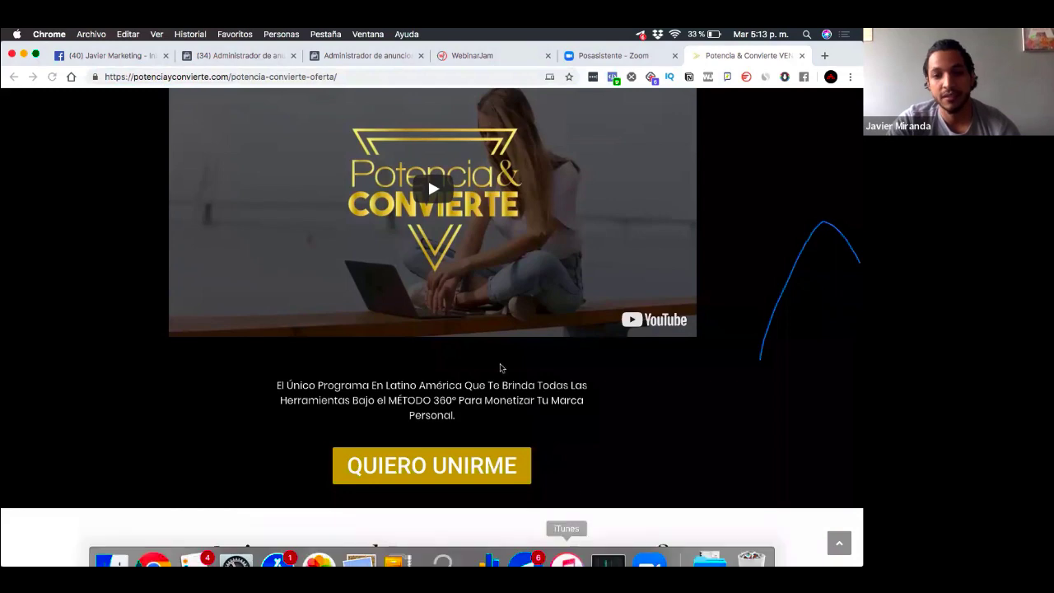
scroll(401, 313, down, 3)
scroll(399, 318, down, 5)
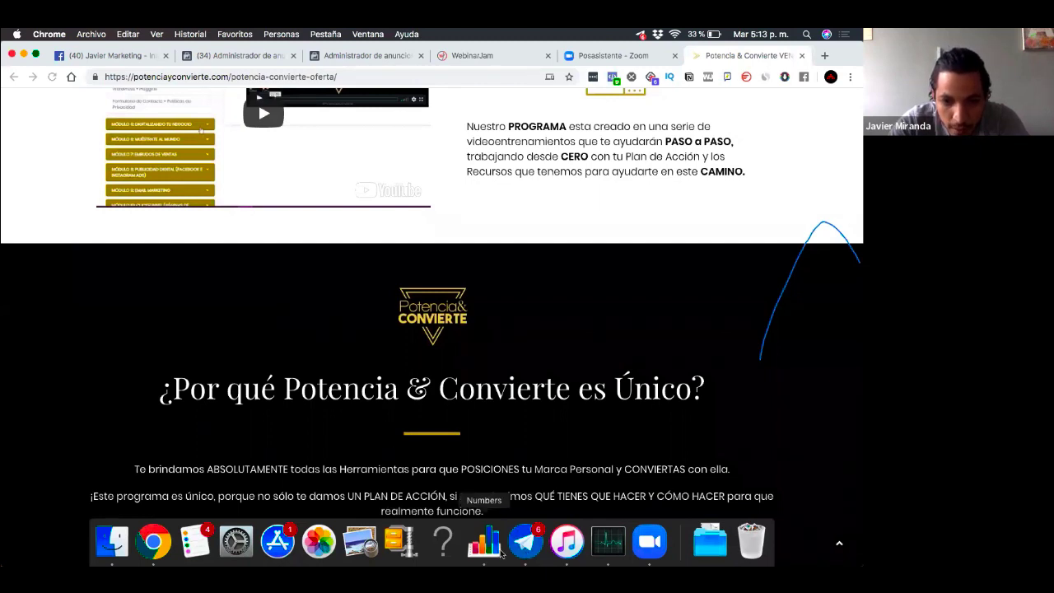
scroll(544, 502, down, 1)
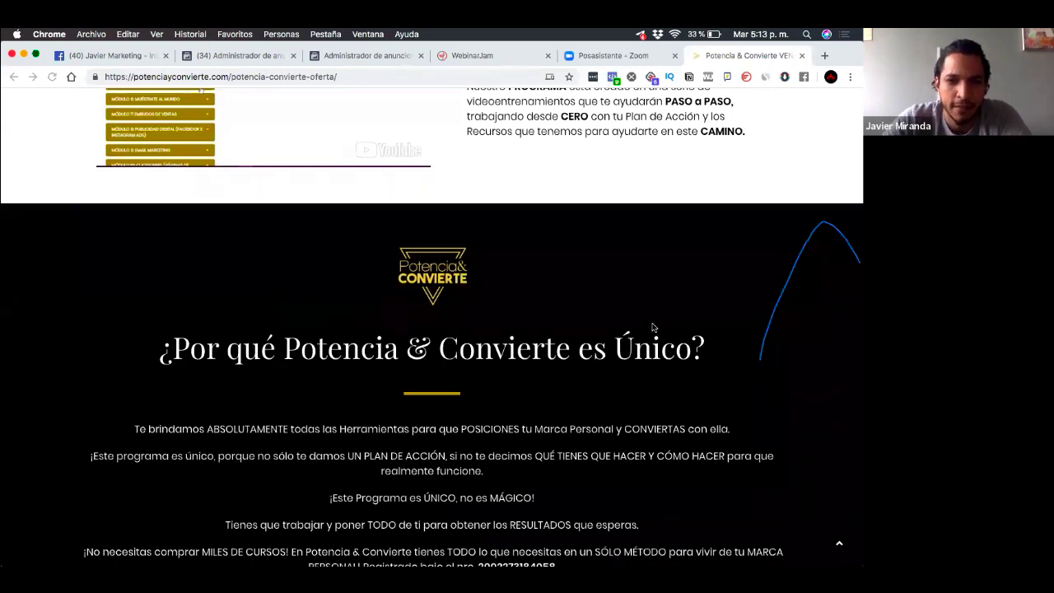
View the Potencia & Convierte offer page down to the FASE 1 modules and open the javier.marketing Instagram profile in a new tab.
scroll(497, 356, down, 20)
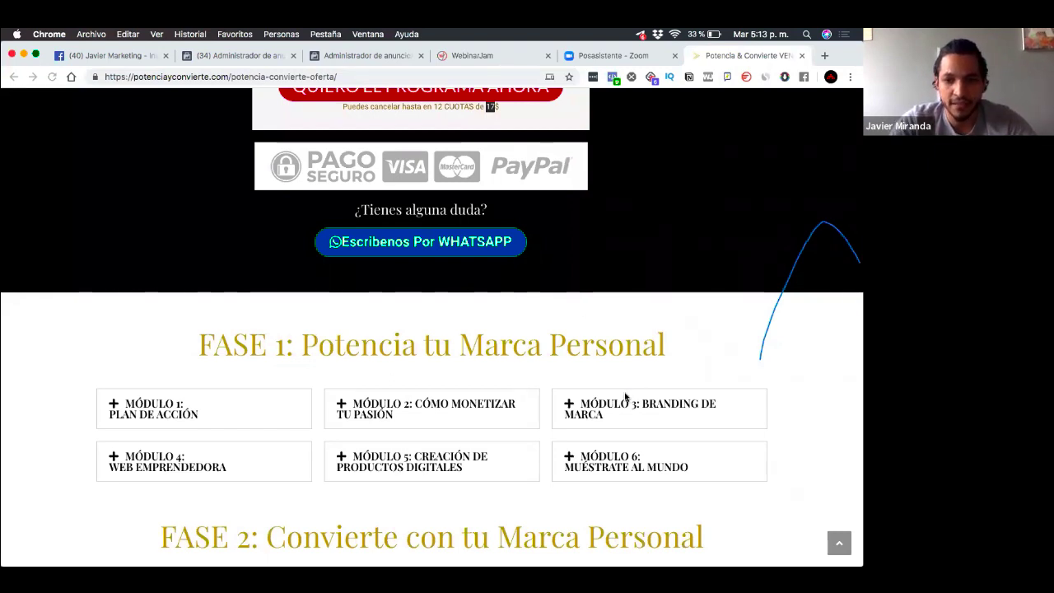
click(825, 56)
text(JAVI)
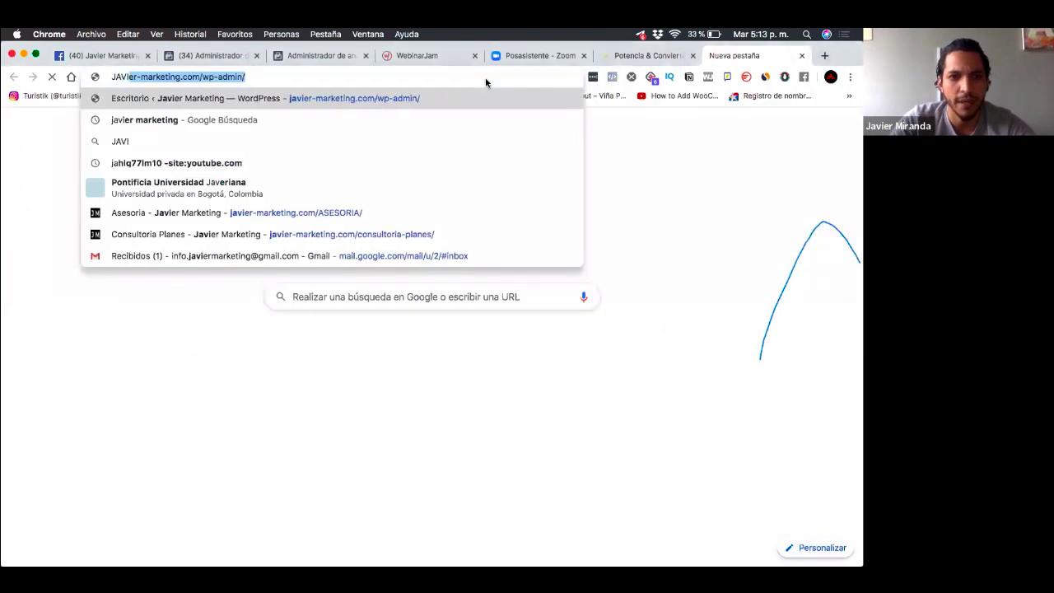
text(ER)
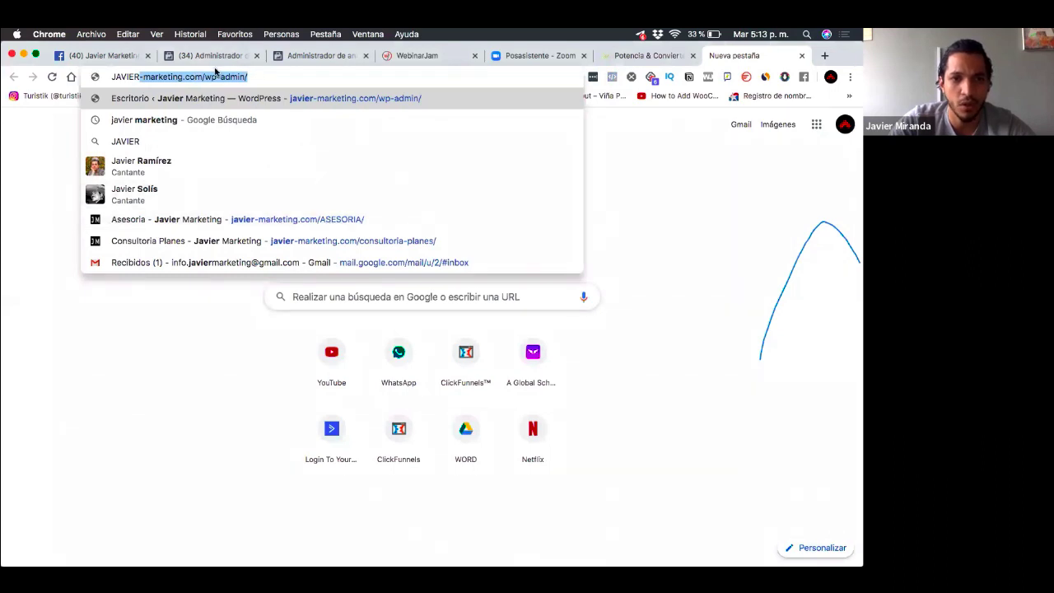
text(.MAR)
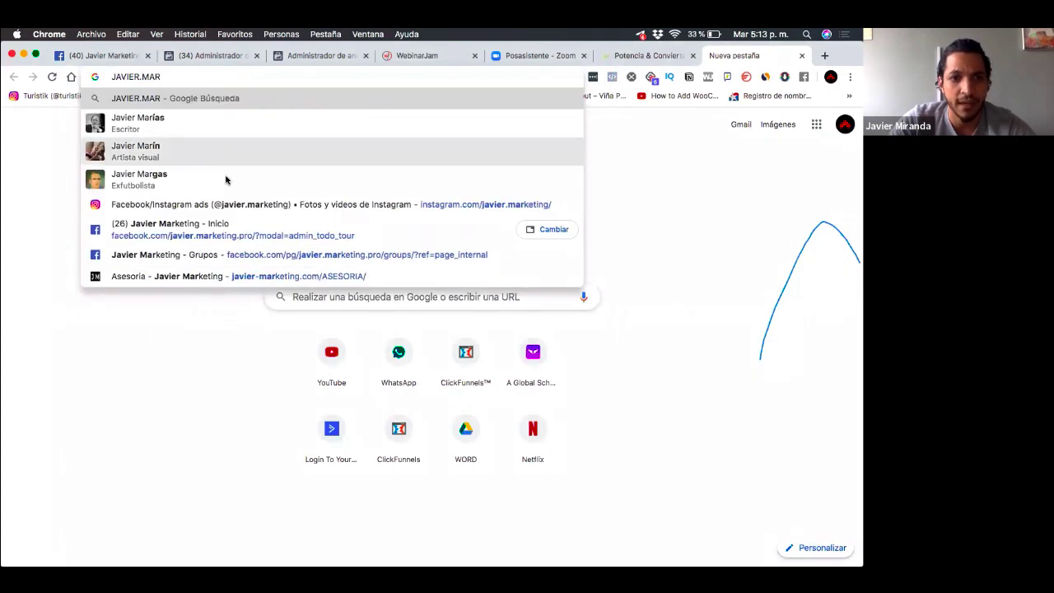
click(241, 206)
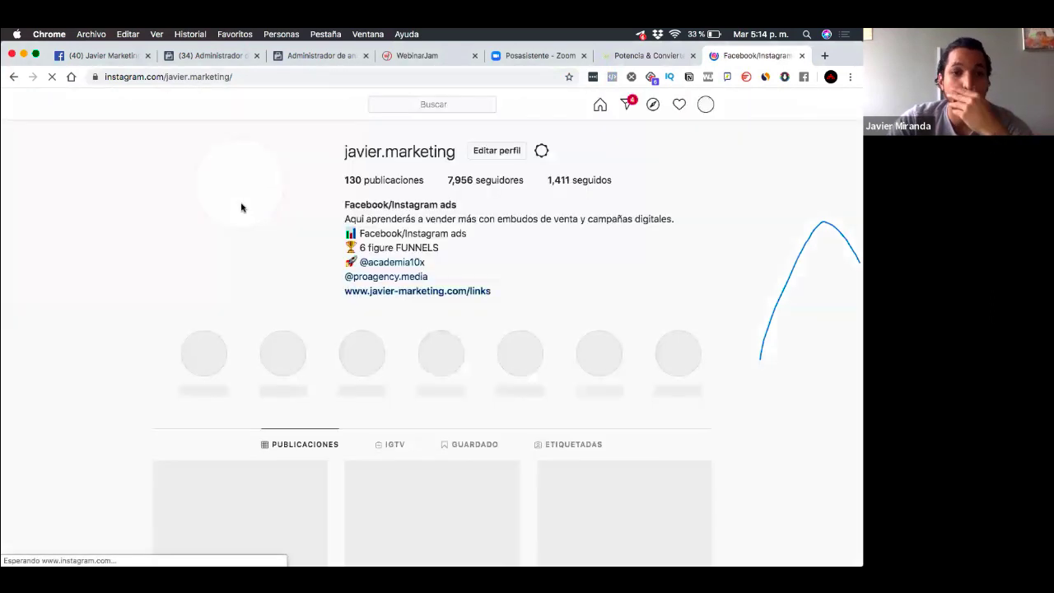
Look through the Instagram profile's published posts and return to its header to highlight the profile name.
scroll(436, 325, down, 3)
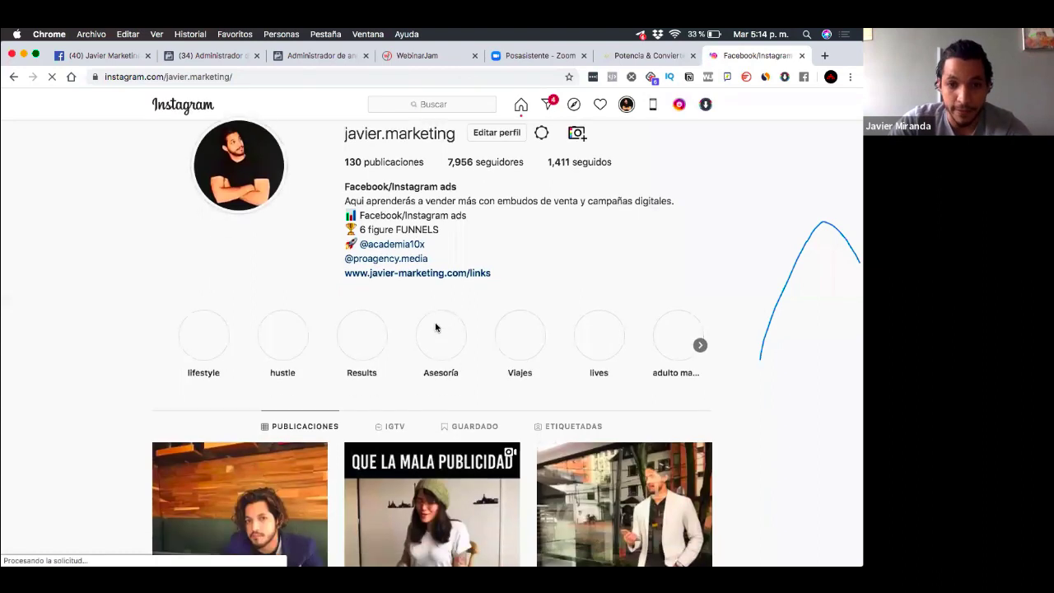
scroll(436, 327, down, 3)
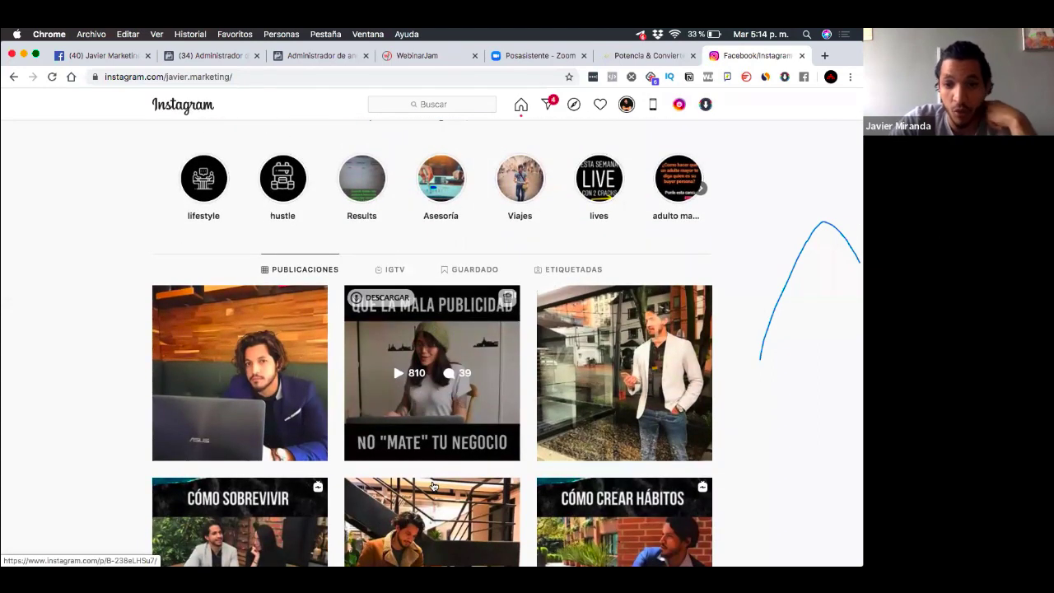
scroll(433, 486, down, 10)
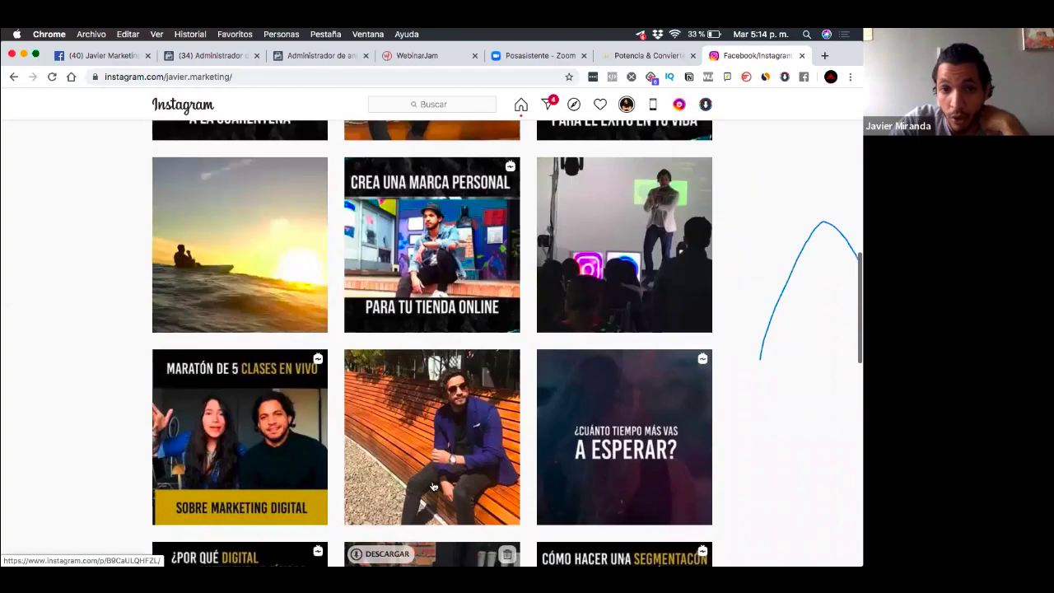
scroll(433, 486, up, 5)
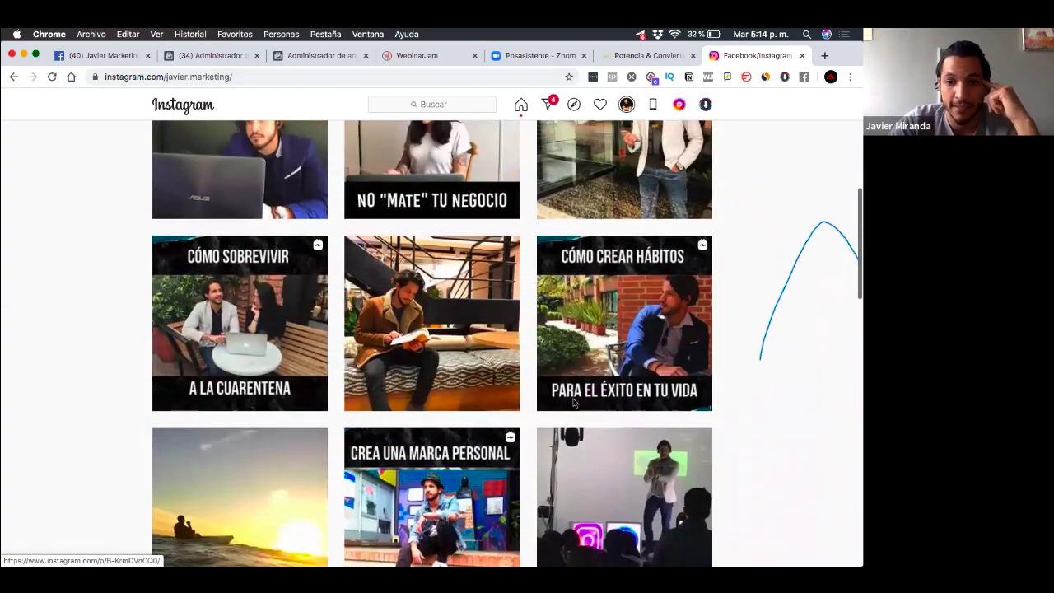
scroll(574, 403, up, 3)
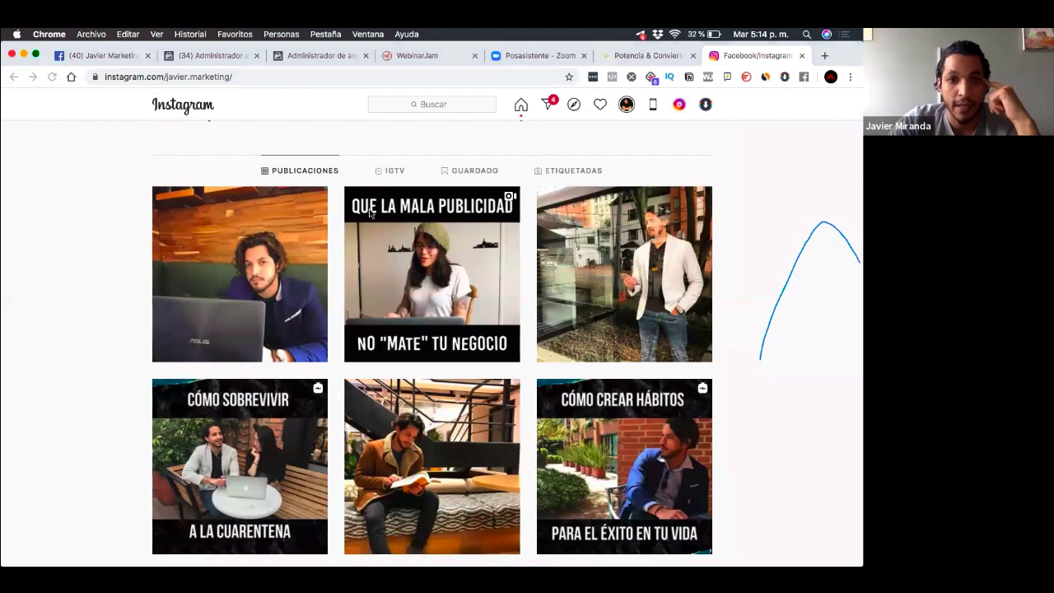
scroll(370, 213, up, 5)
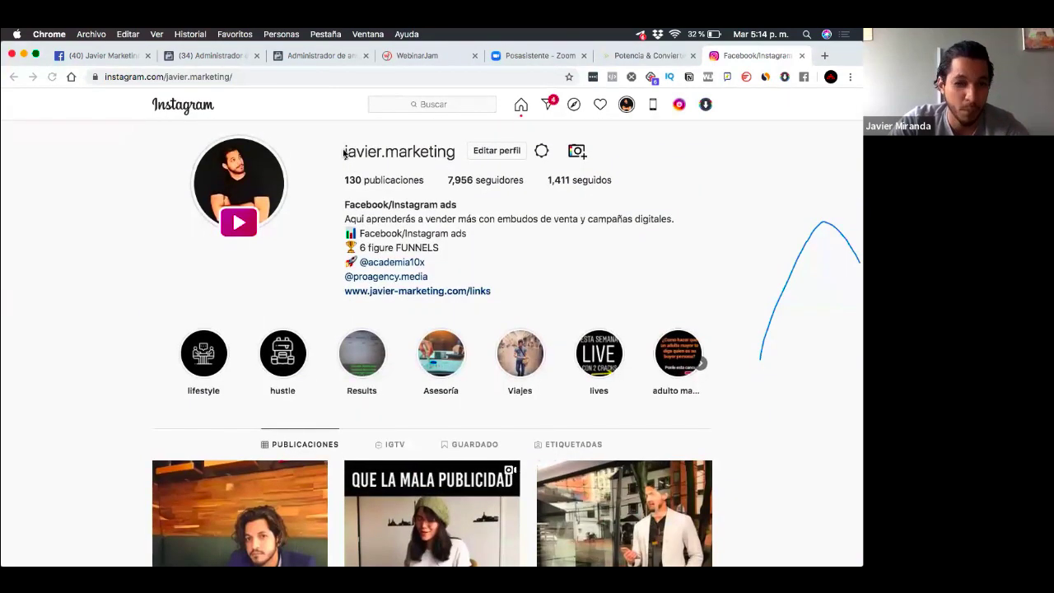
drag(455, 152, 418, 152)
click(346, 161)
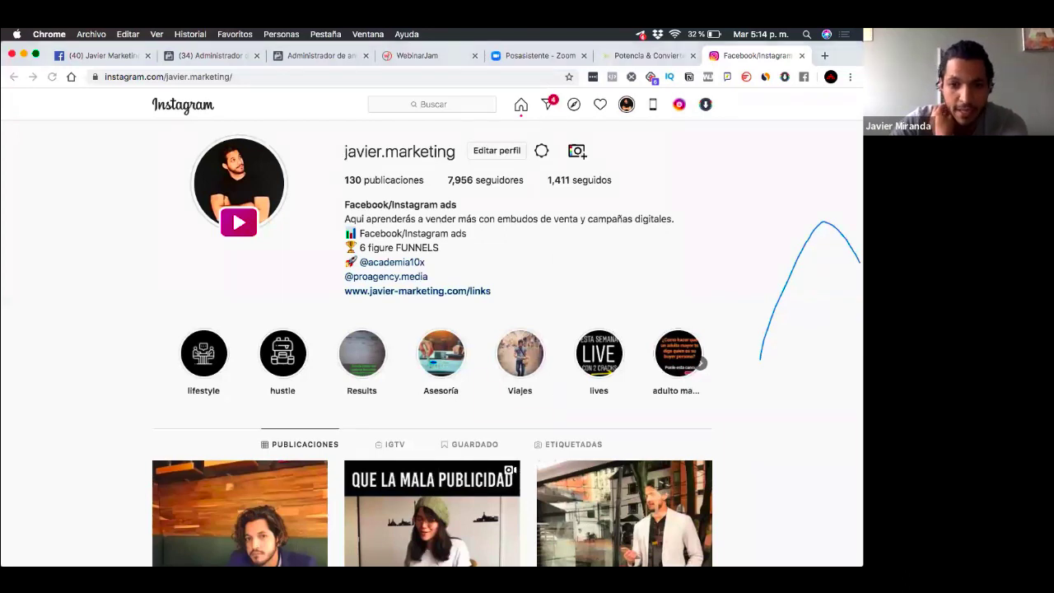
mouse_move(393, 539)
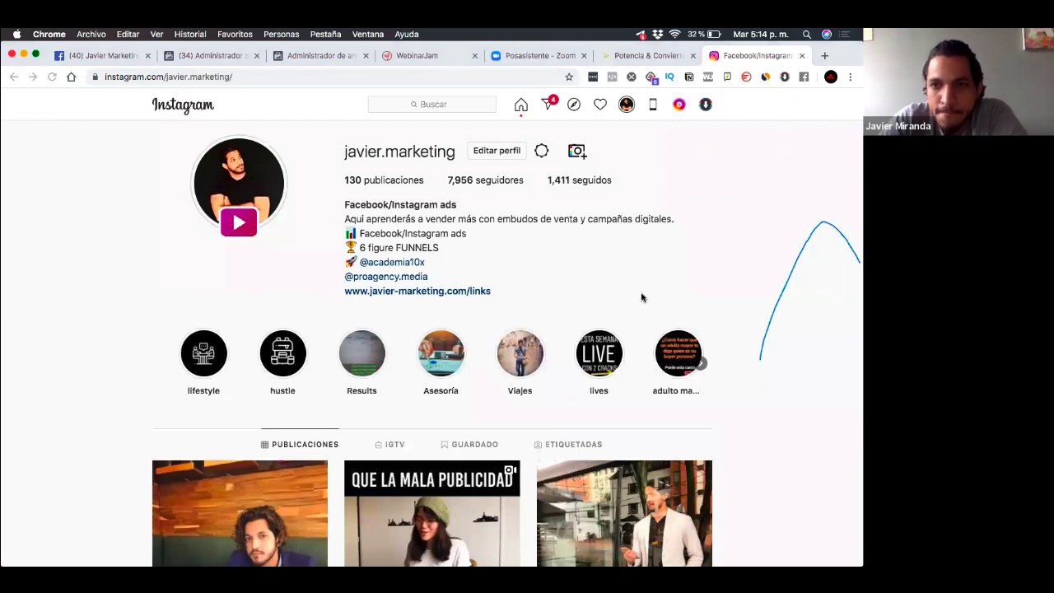
Switch back to the Potencia & Convierte offer page and view the FASE 1 and FASE 2 module lists.
click(647, 56)
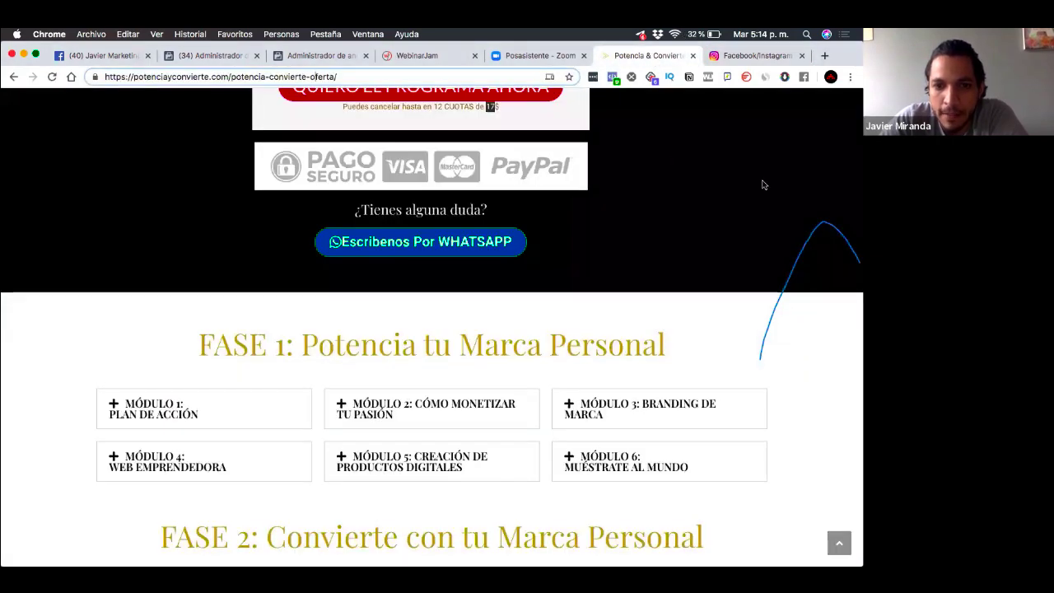
scroll(763, 185, down, 5)
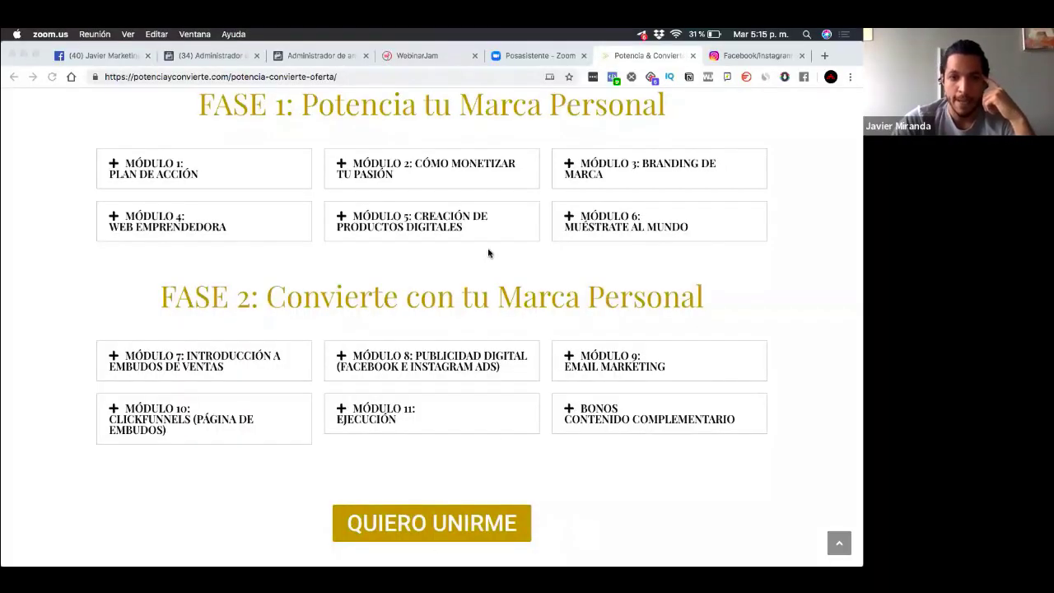
In the Ads Manager ad set, switch to manual placements and exclude Audience Network, Facebook and Messenger, leaving only Instagram.
click(298, 56)
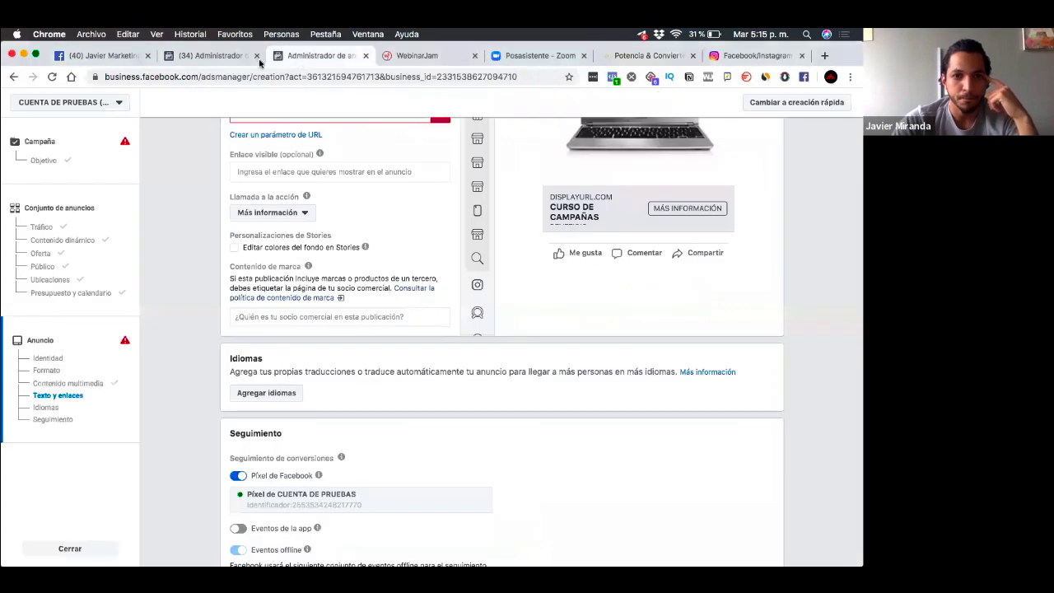
scroll(206, 206, up, 5)
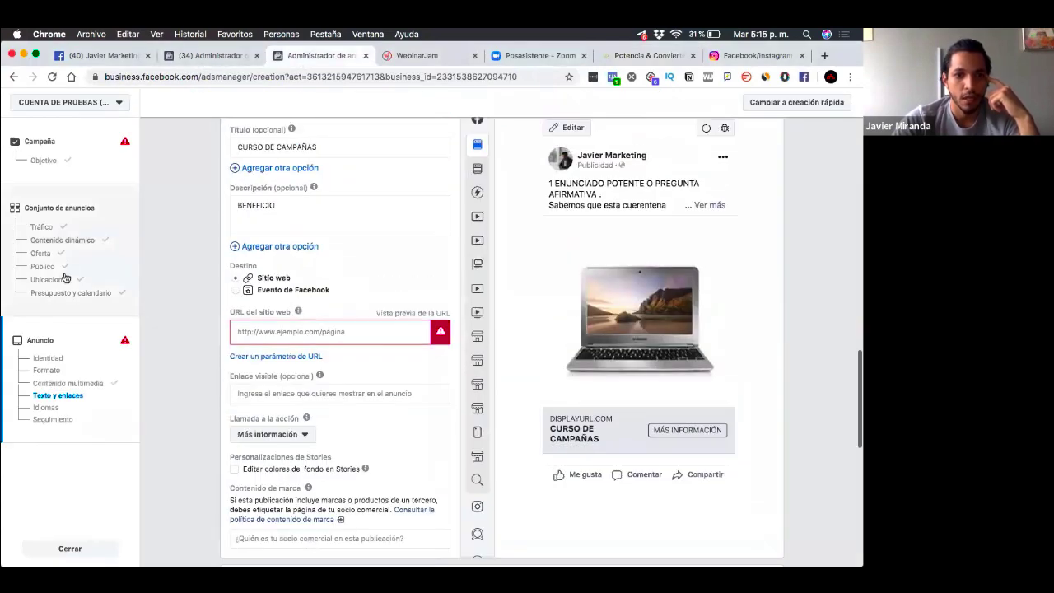
click(66, 278)
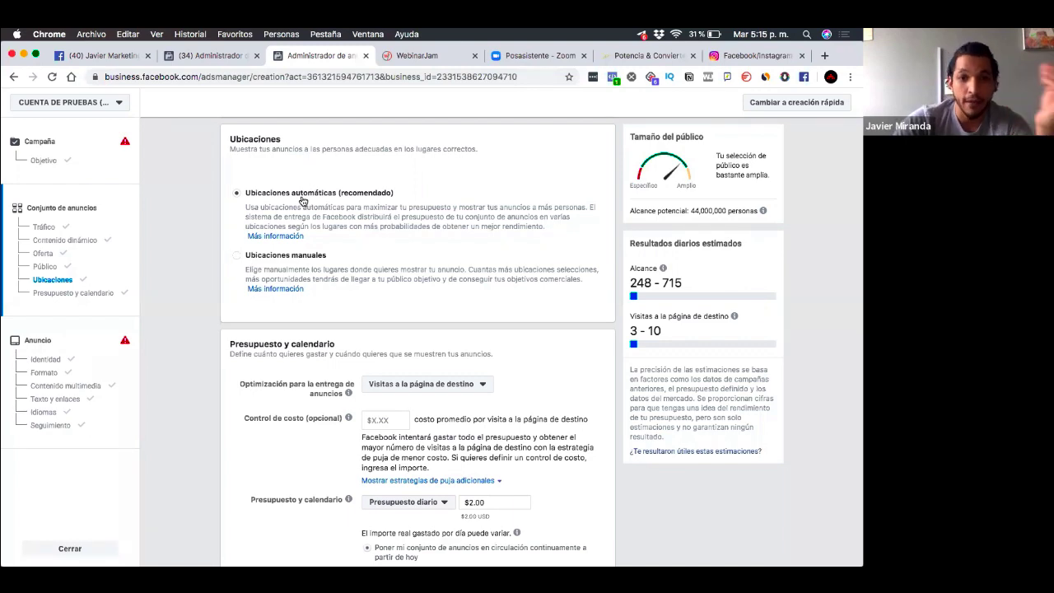
click(282, 257)
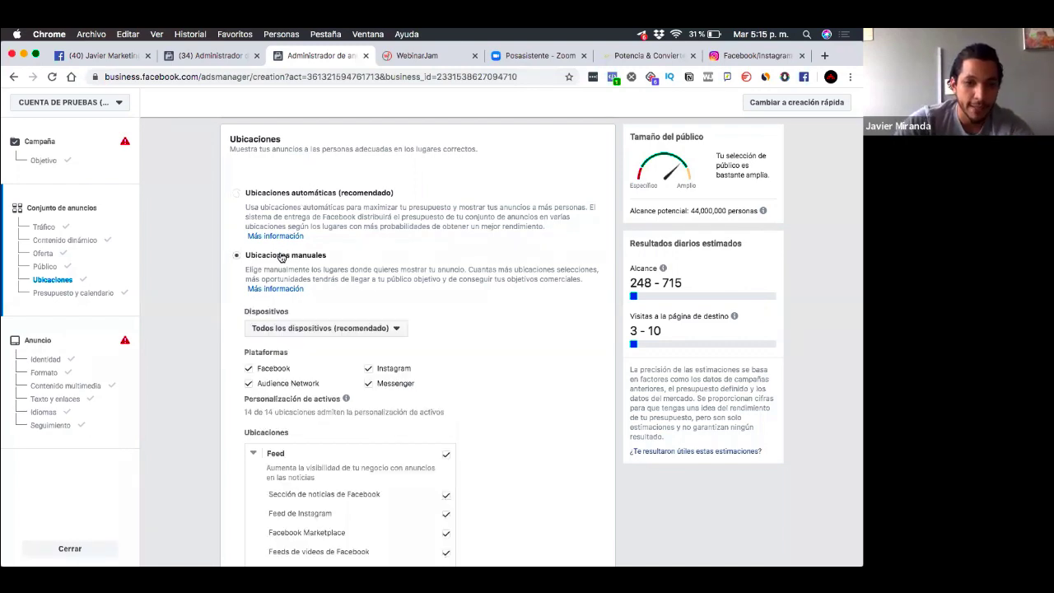
click(248, 385)
click(248, 369)
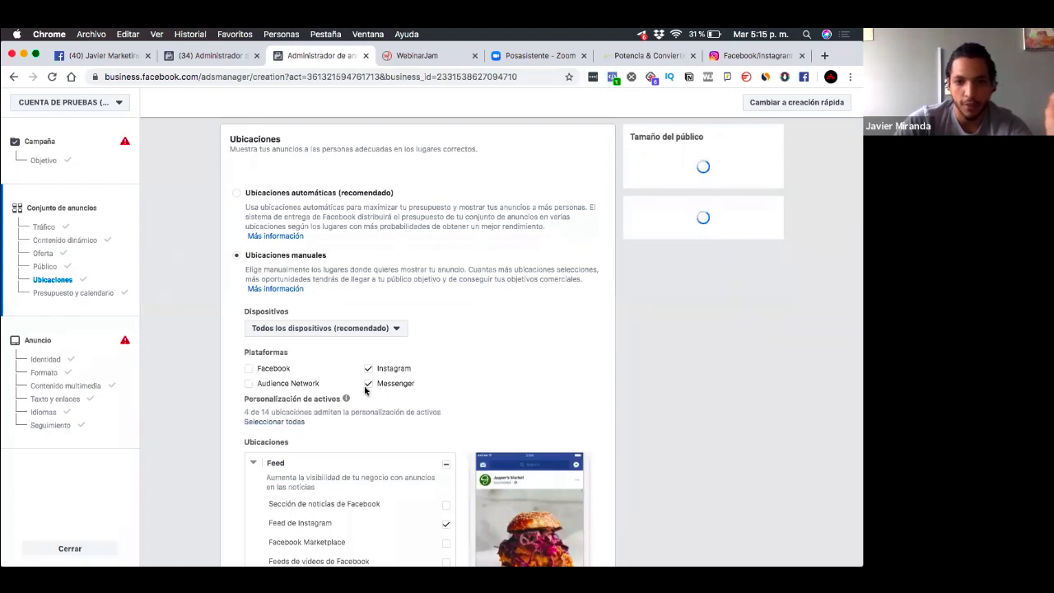
click(368, 385)
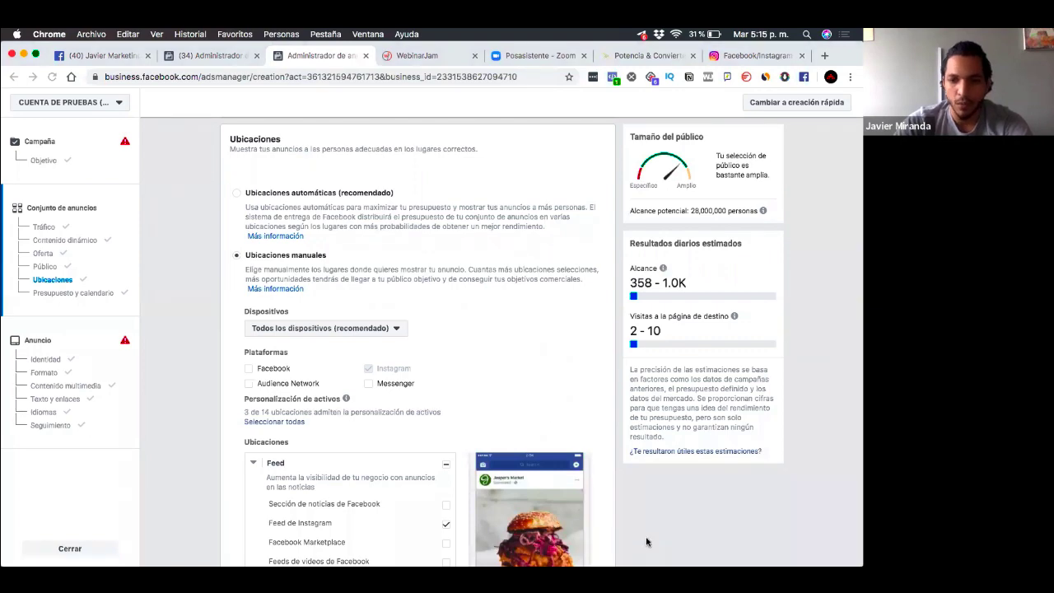
scroll(577, 412, down, 1)
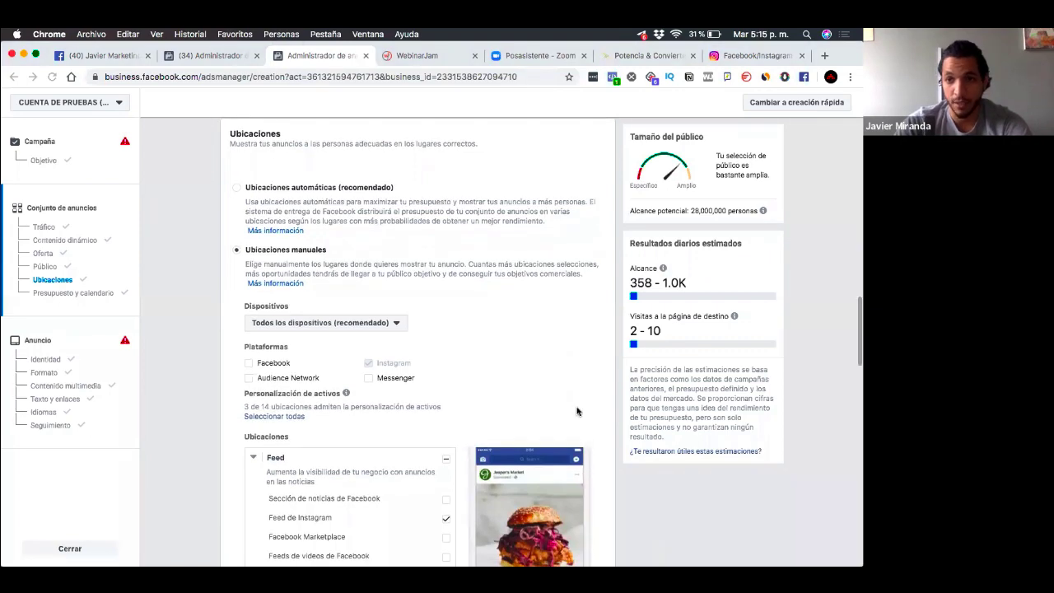
key(ctrl+Up)
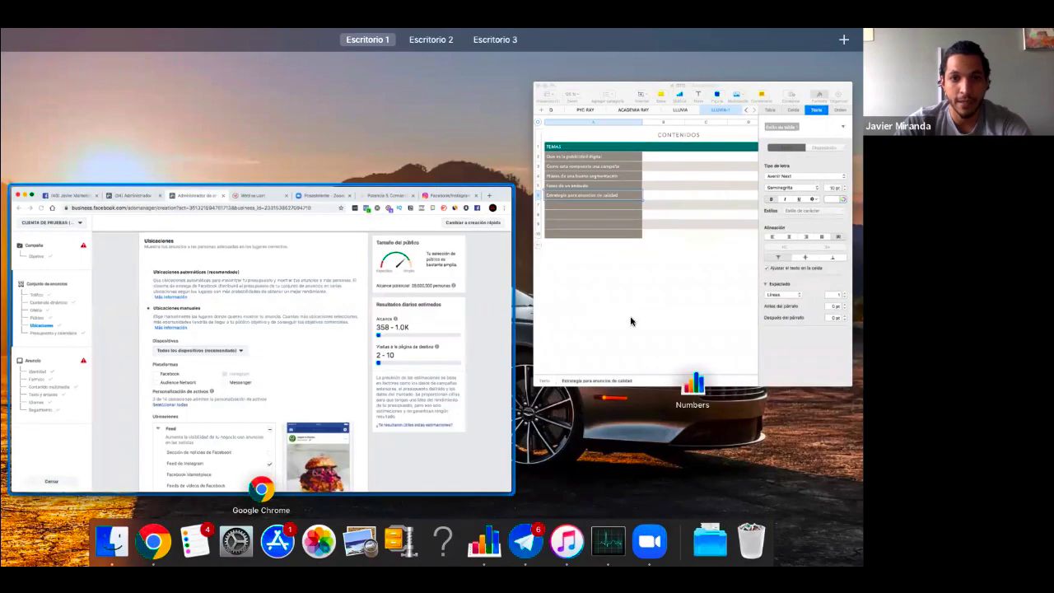
key(Escape)
key(ctrl+Up)
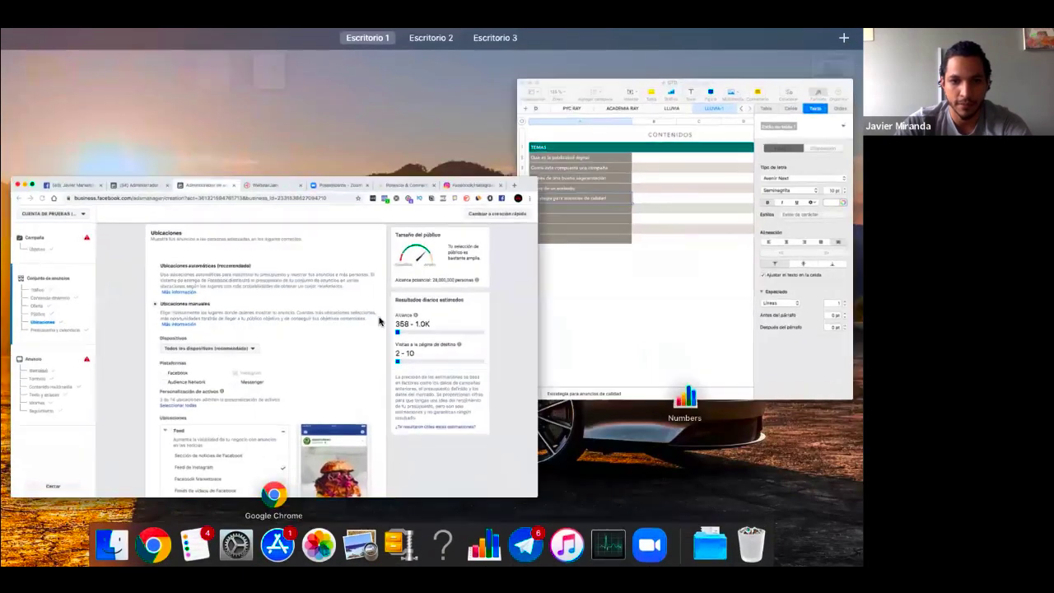
key(Escape)
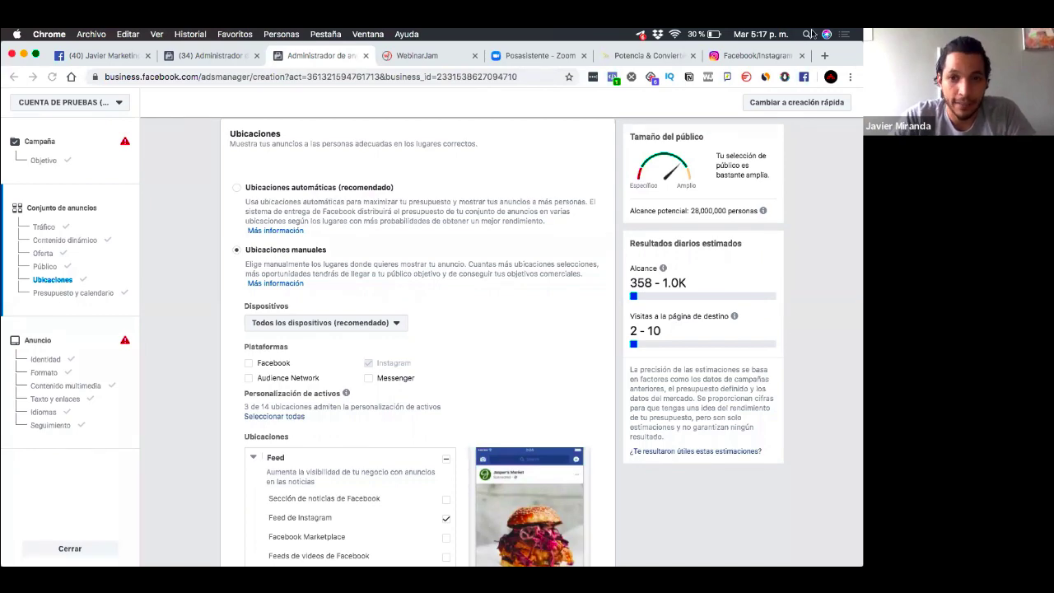
Return to the Potencia & Convierte offer page, expand the MÓDULO 4: WEB EMPRENDEDORA topics to view them, and collapse them again.
click(643, 57)
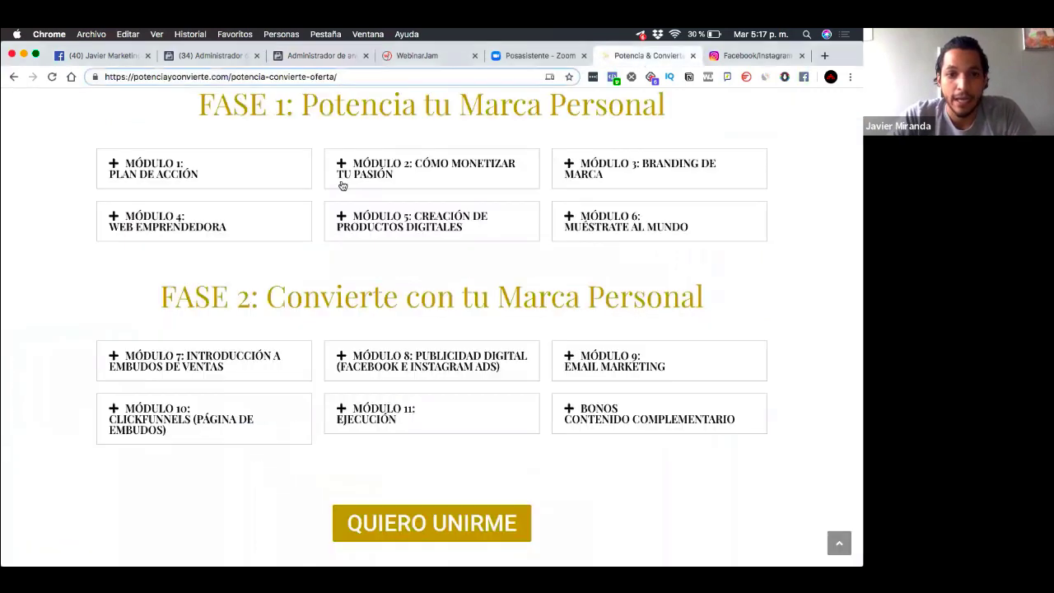
scroll(346, 285, down, 2)
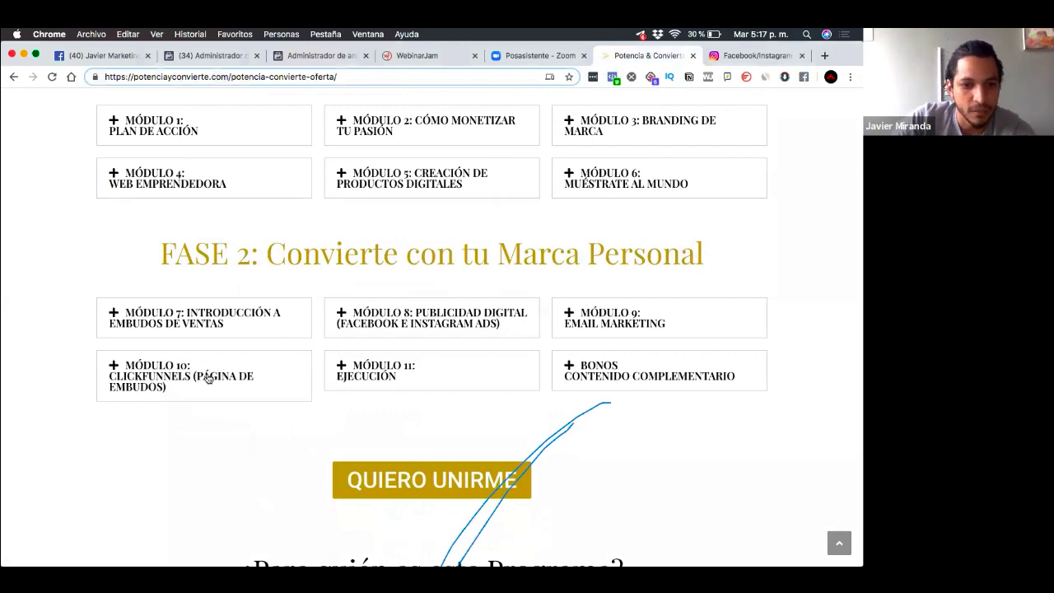
key(super+plus)
scroll(234, 377, up, 6)
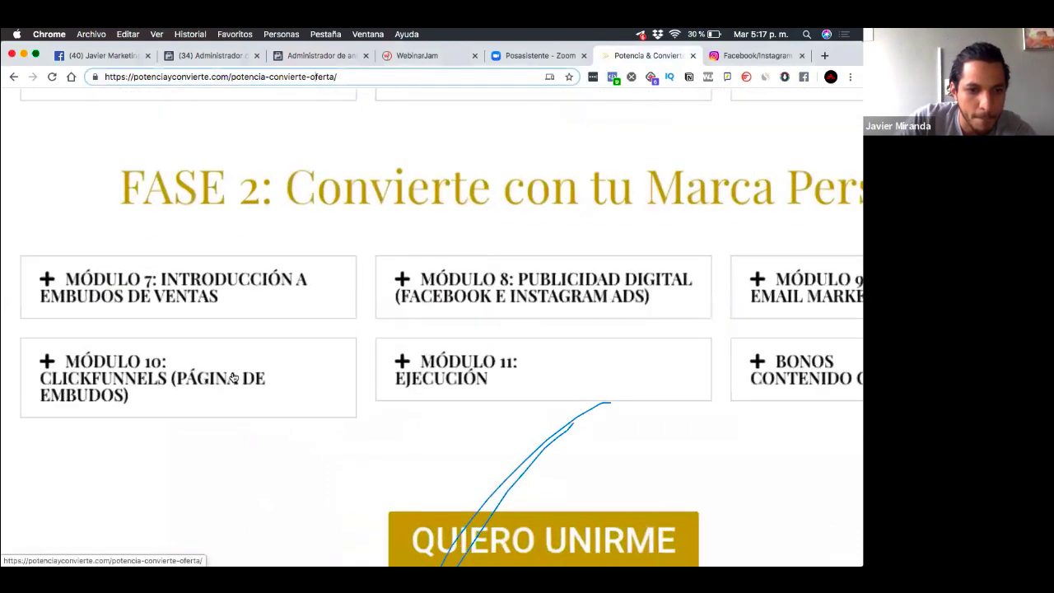
scroll(242, 409, down, 6)
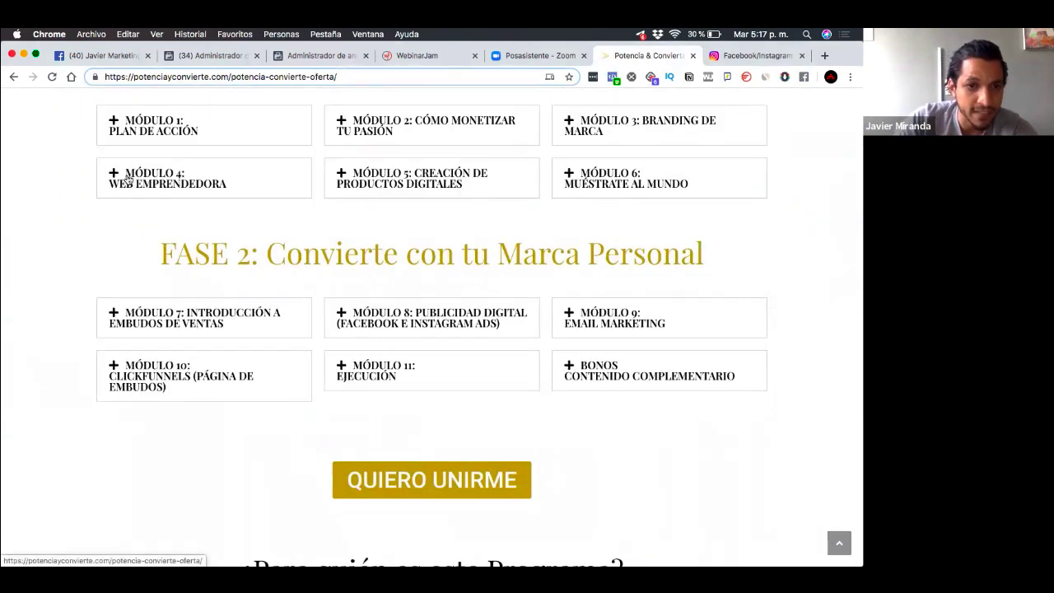
click(165, 184)
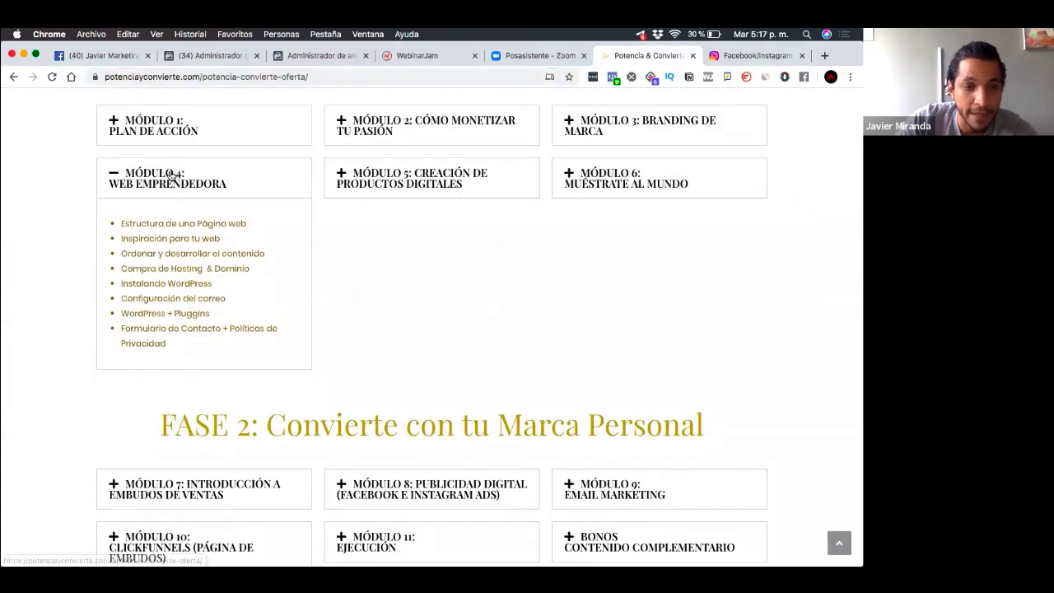
click(171, 178)
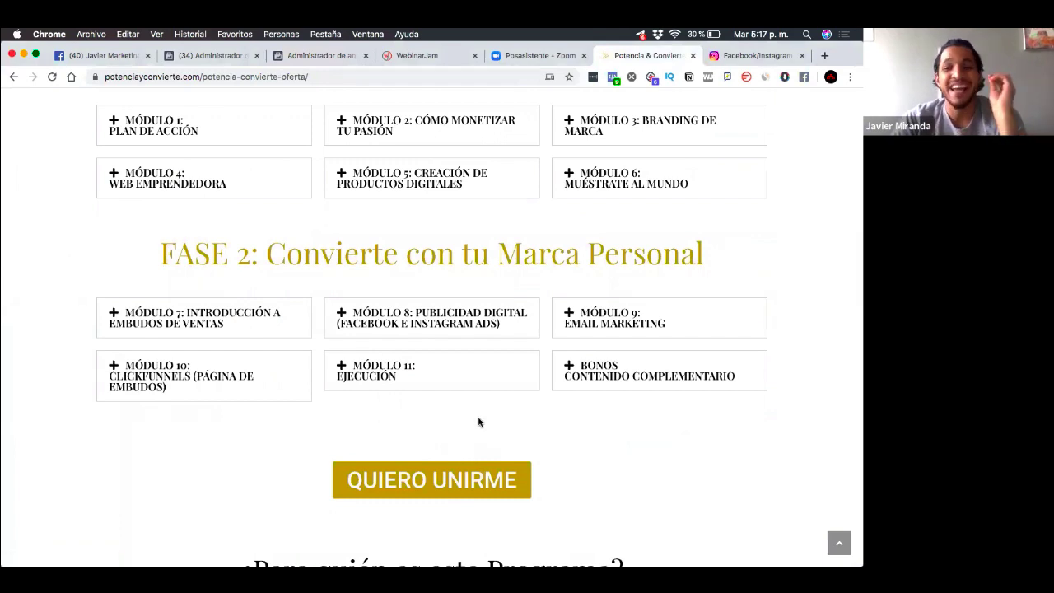